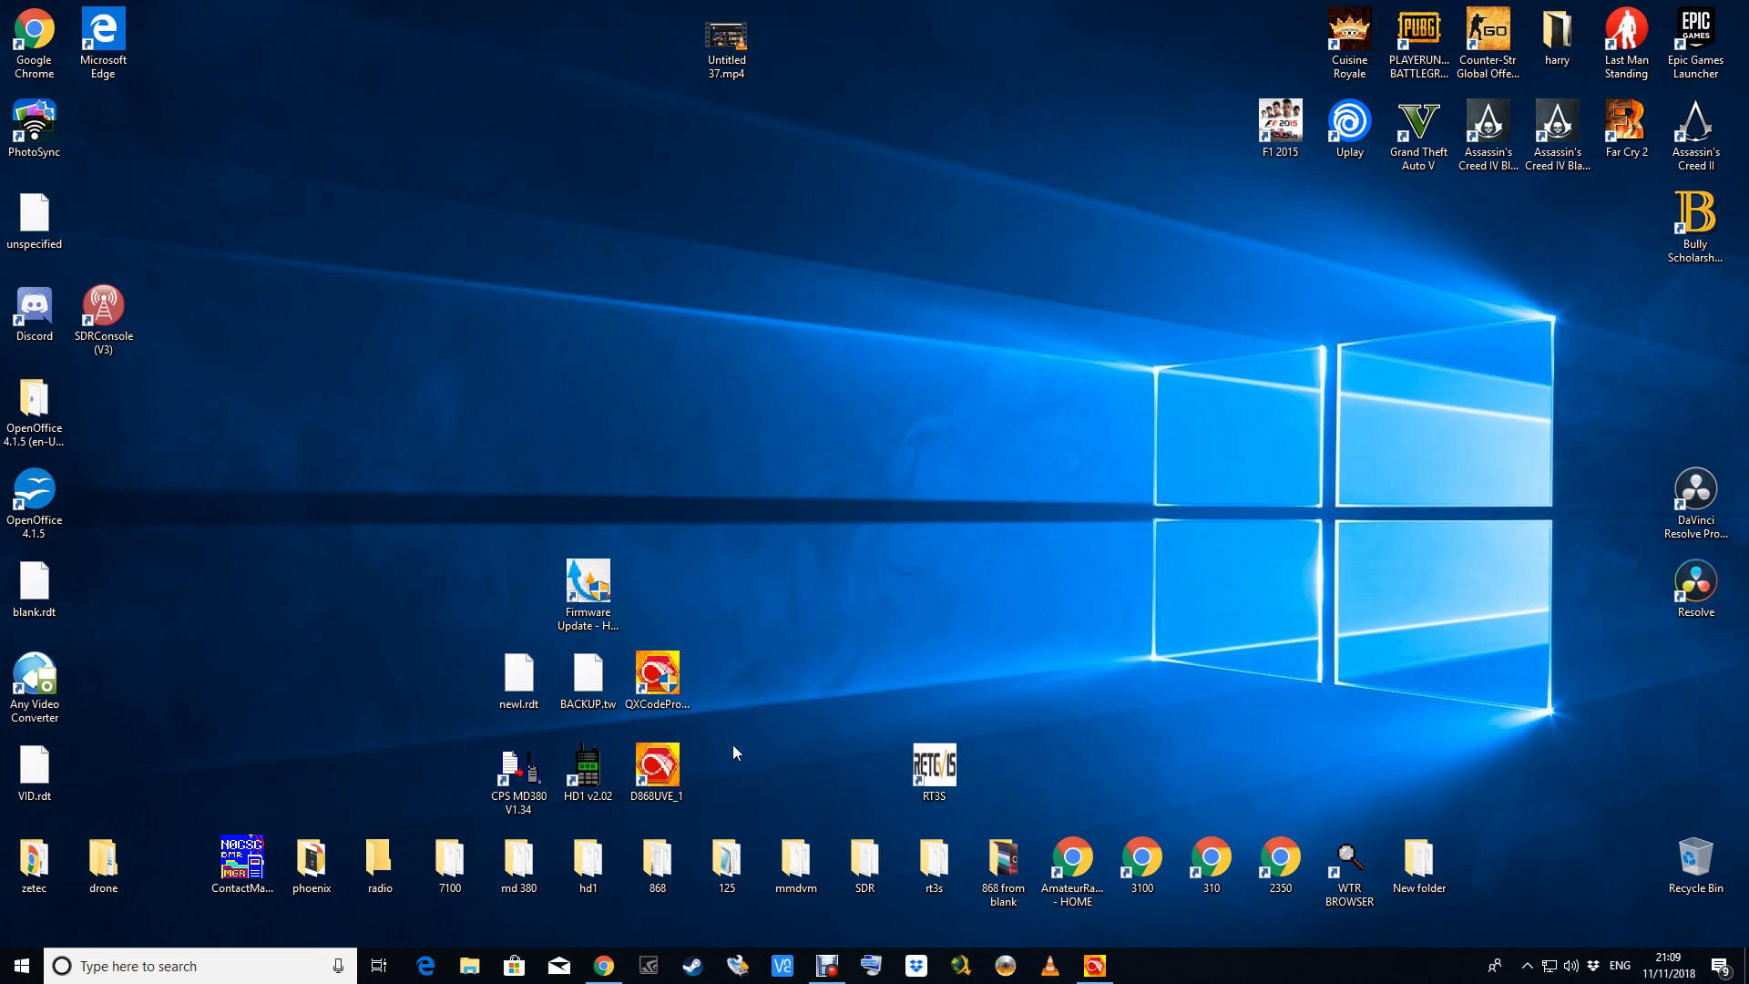
Open the D868UVE programming software and set the Menu Exit Time in the optional display settings to 60 seconds.
click(659, 772)
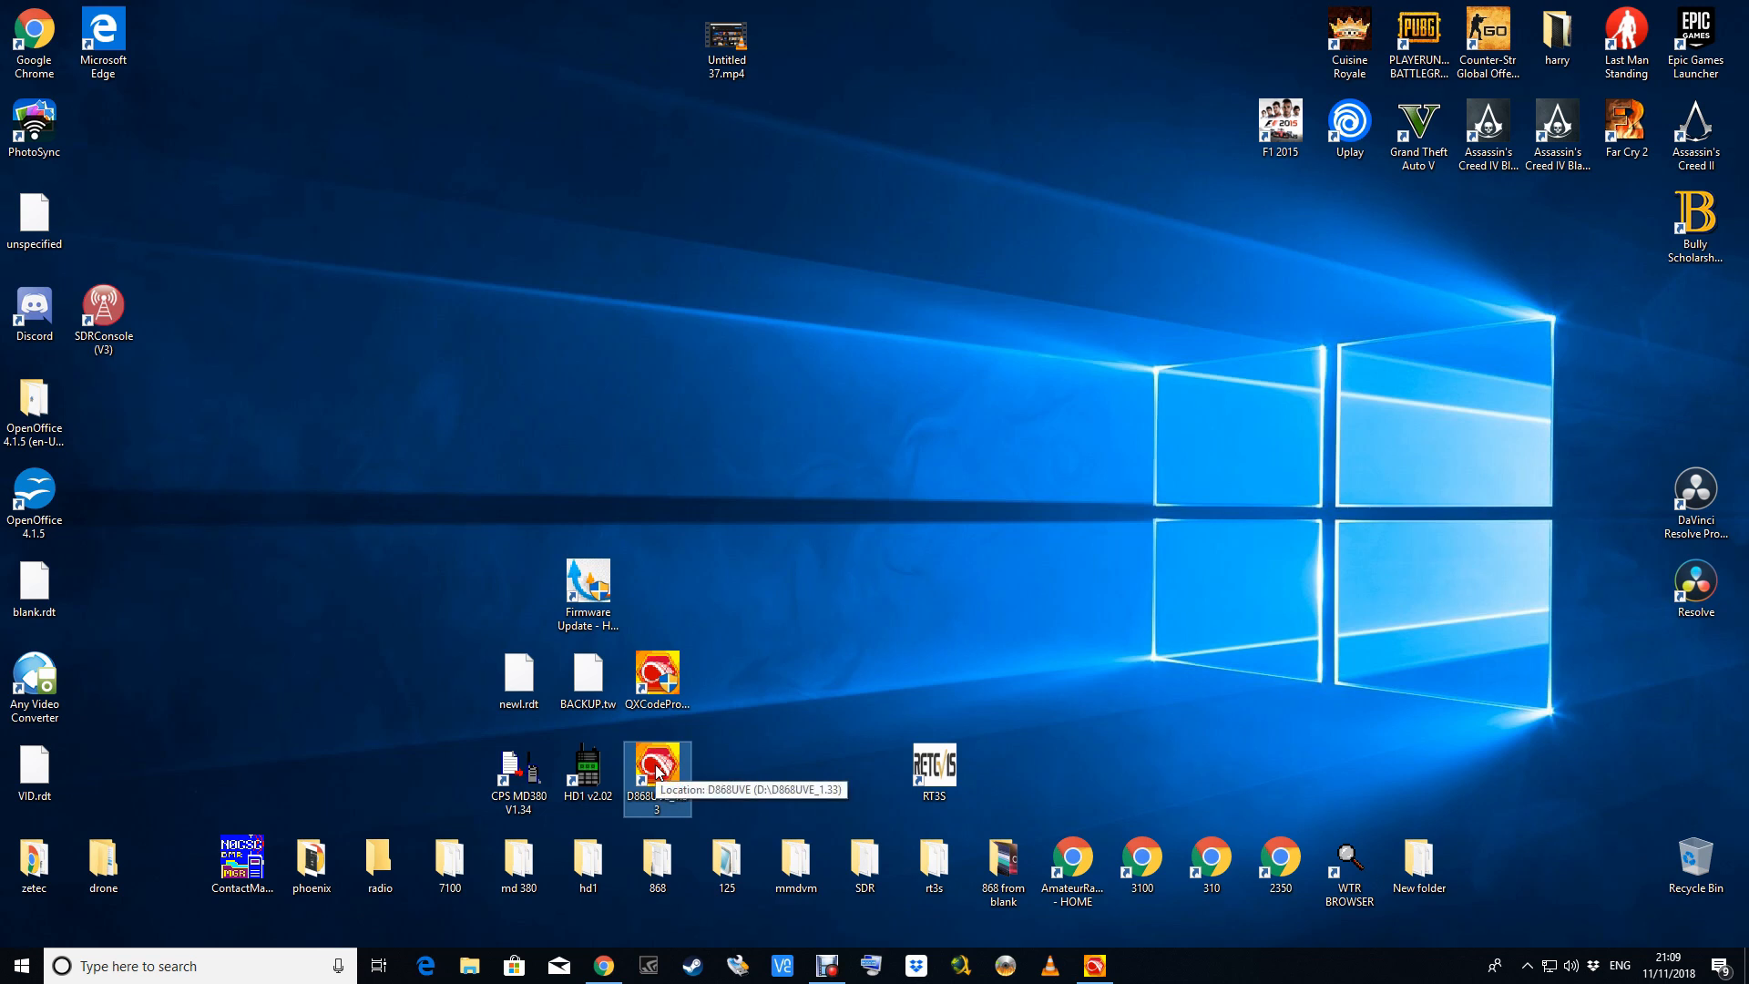
double_click(659, 772)
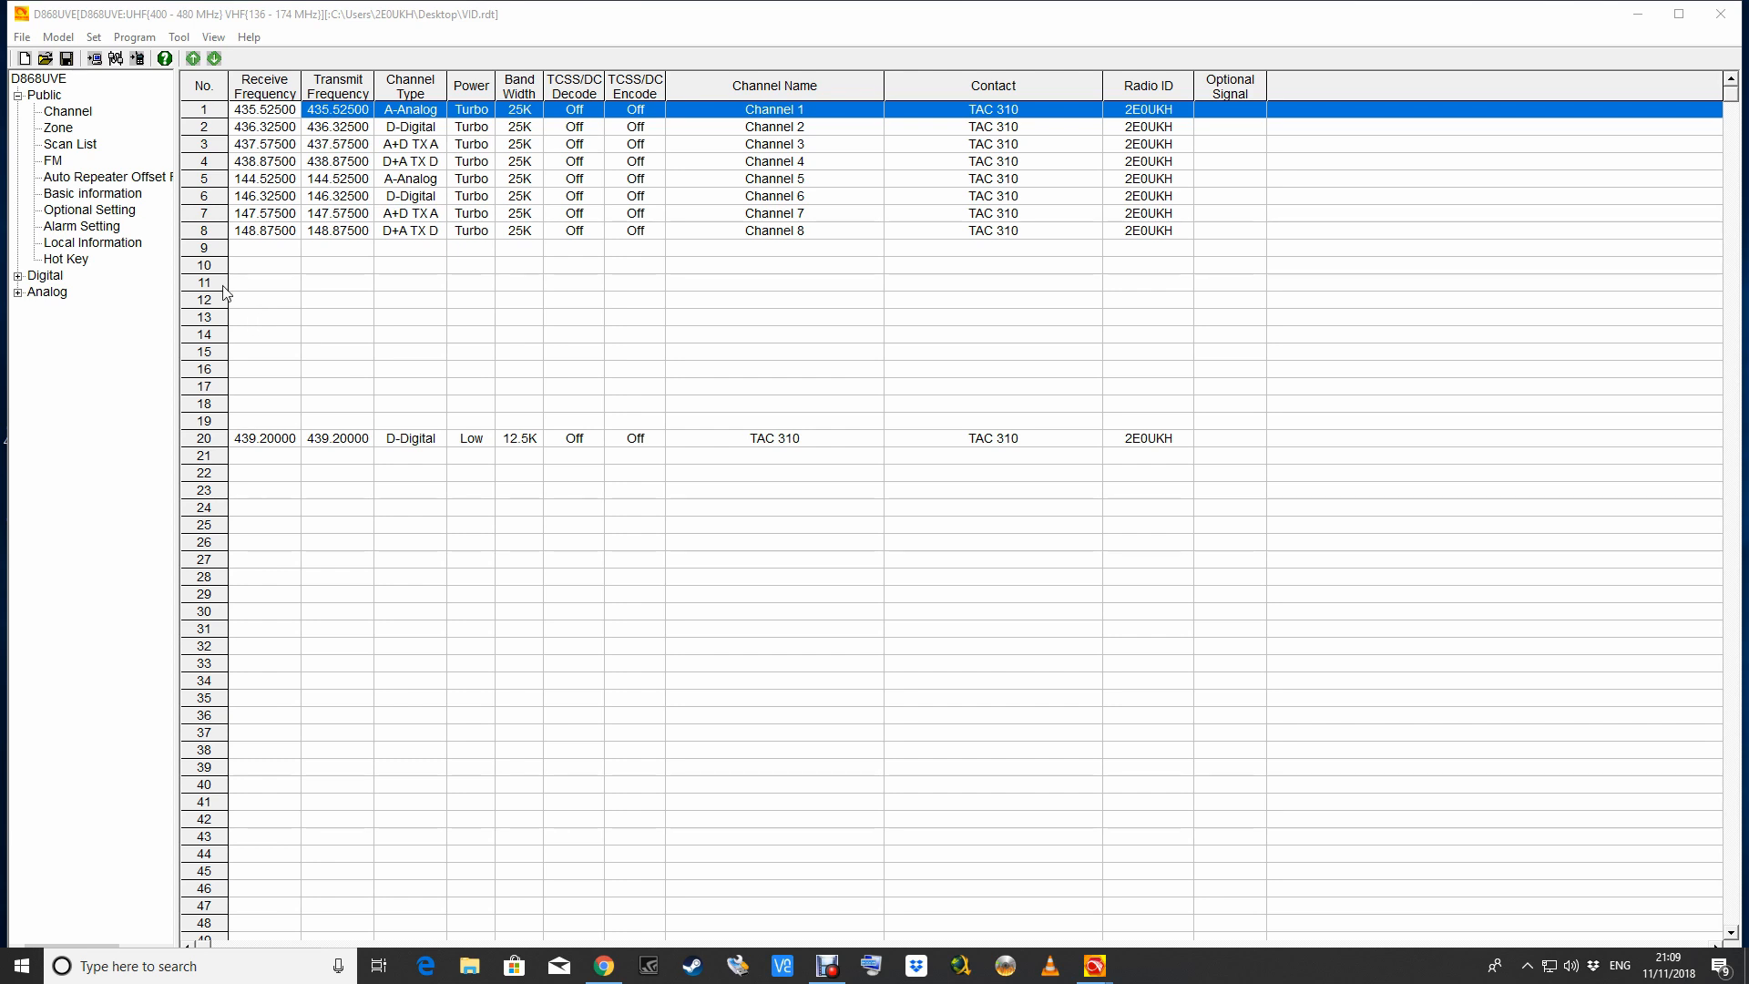
double_click(89, 213)
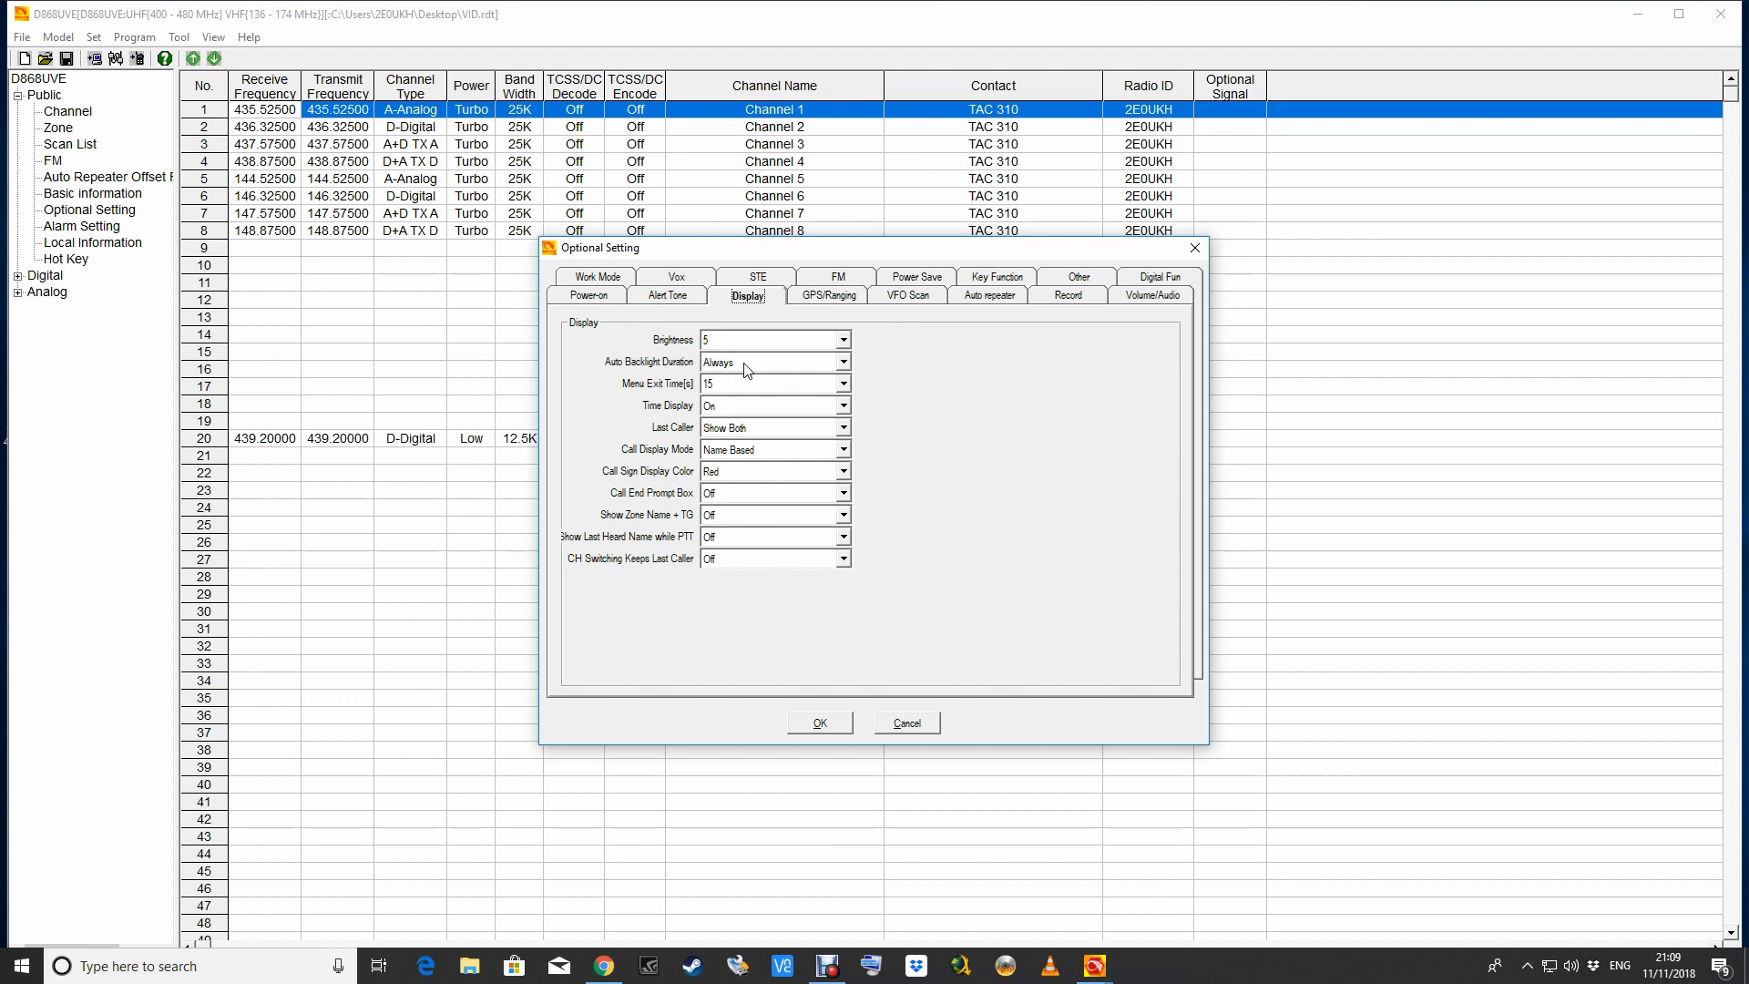
click(754, 389)
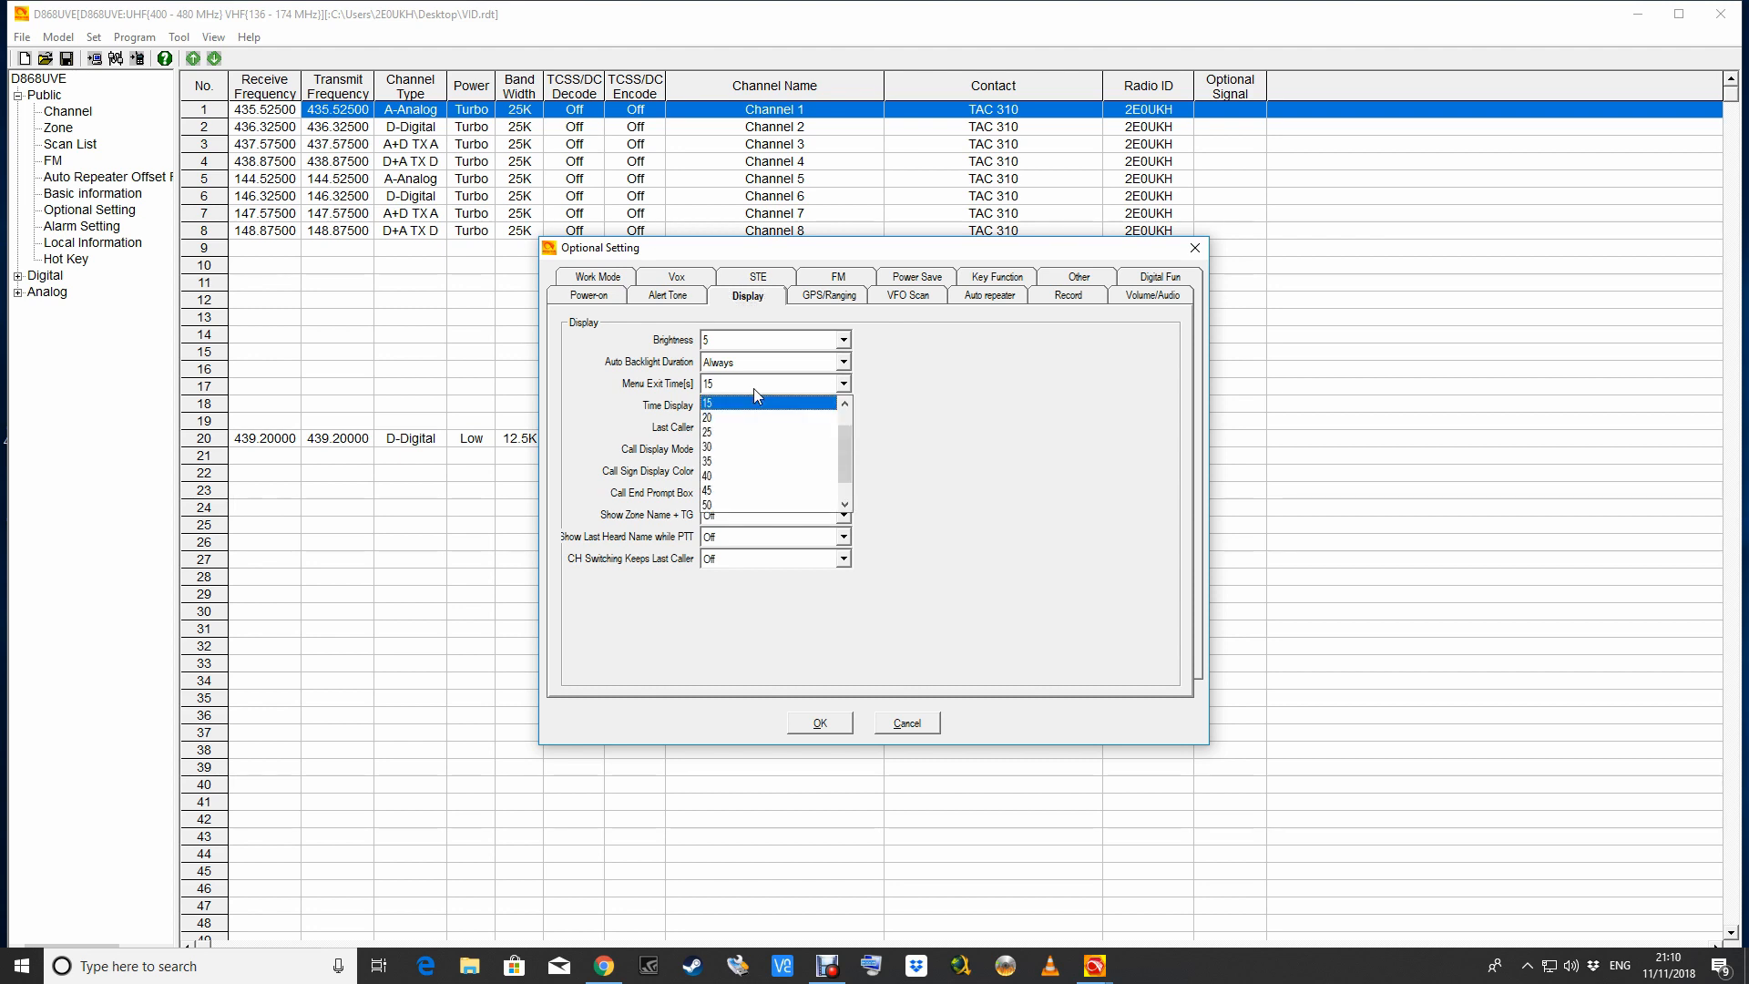
drag(849, 458, 849, 484)
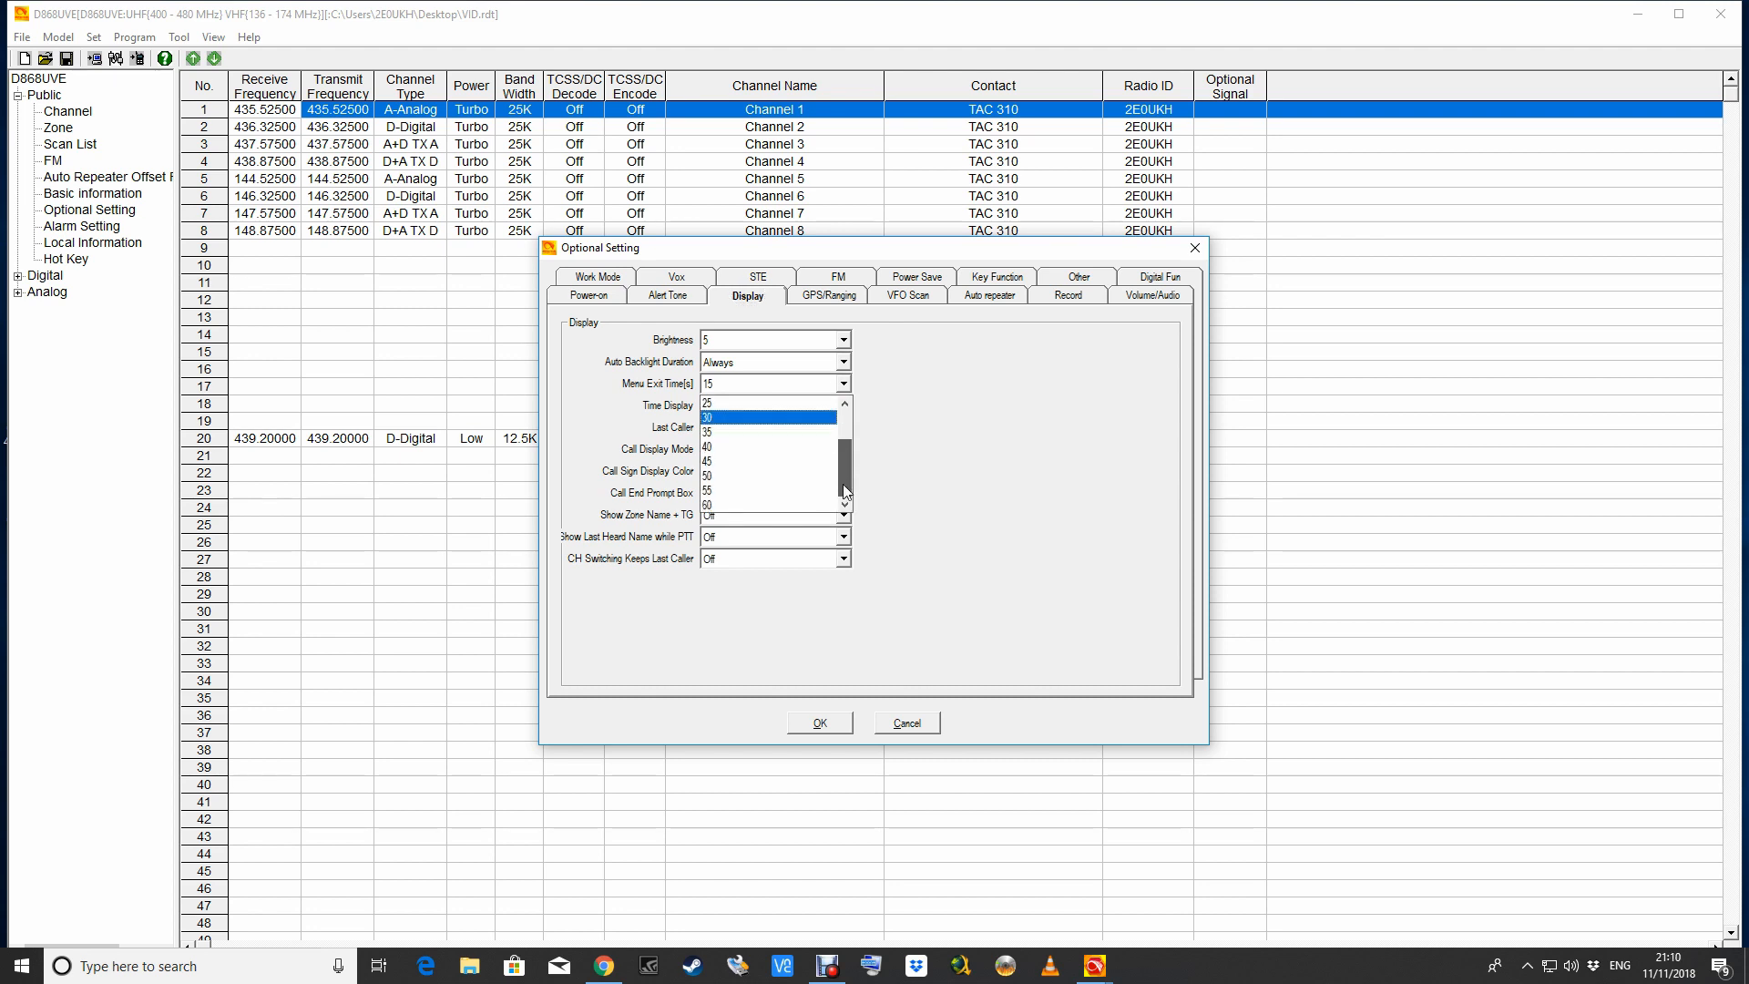
click(790, 506)
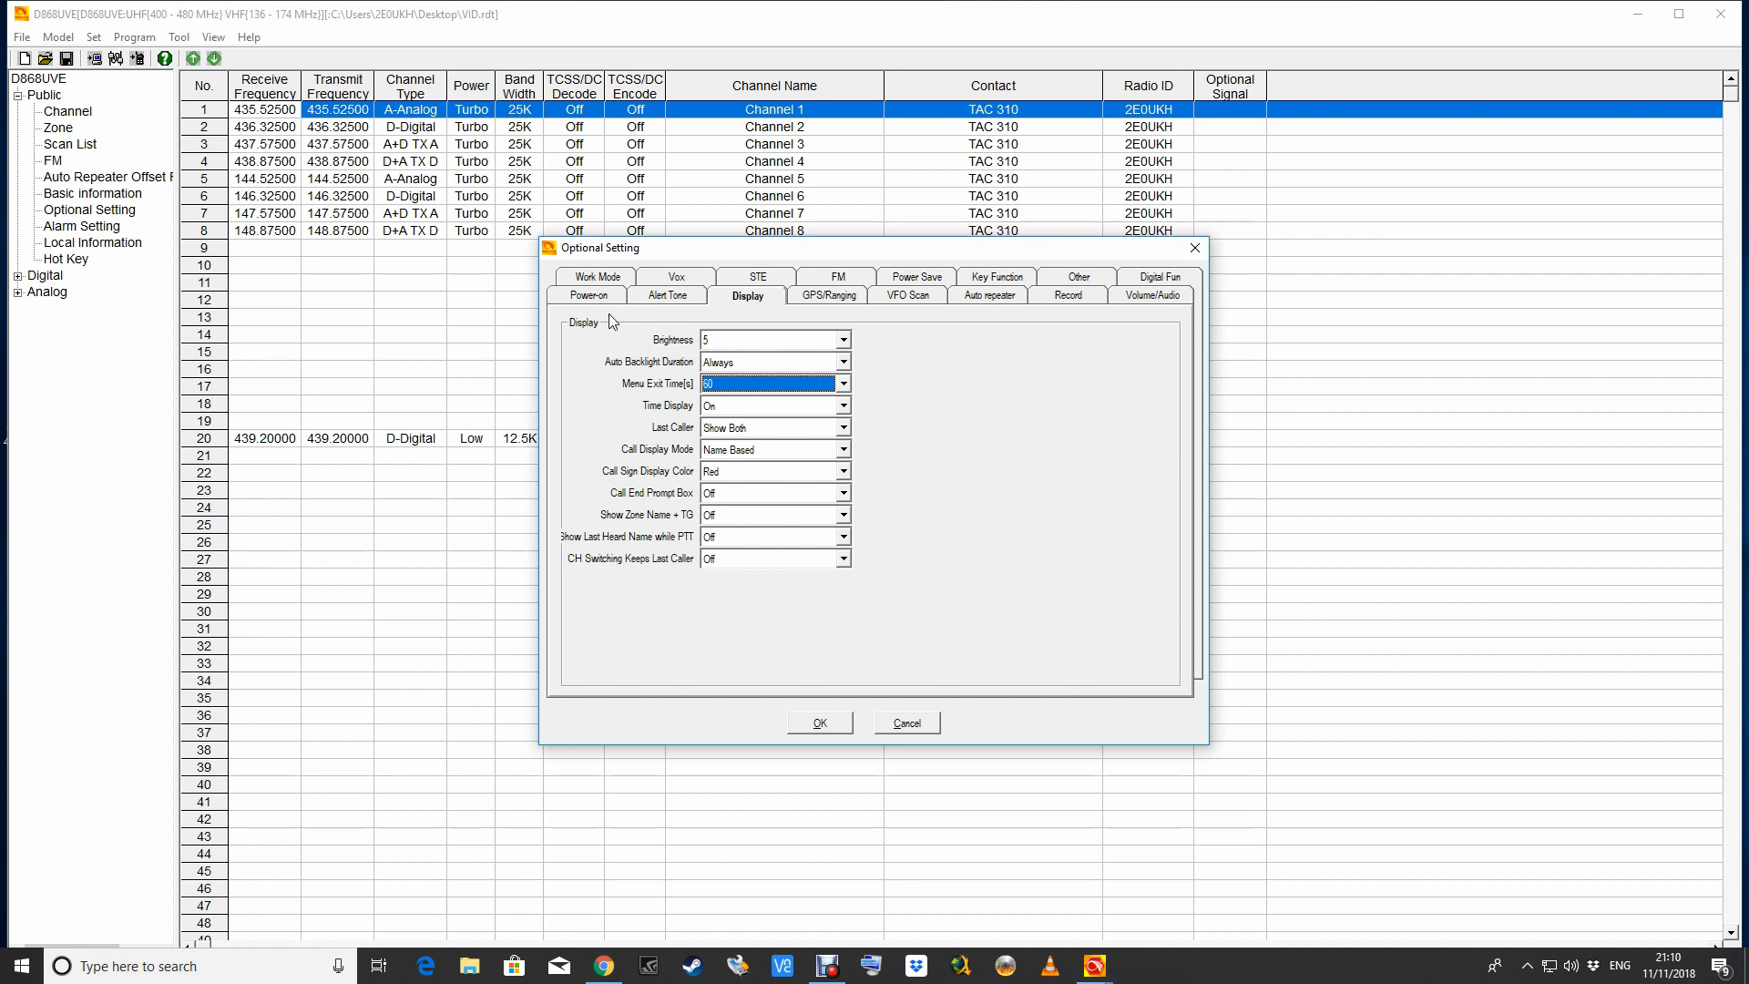
Set Sub-Channel Mode to Off in the work mode settings.
click(601, 280)
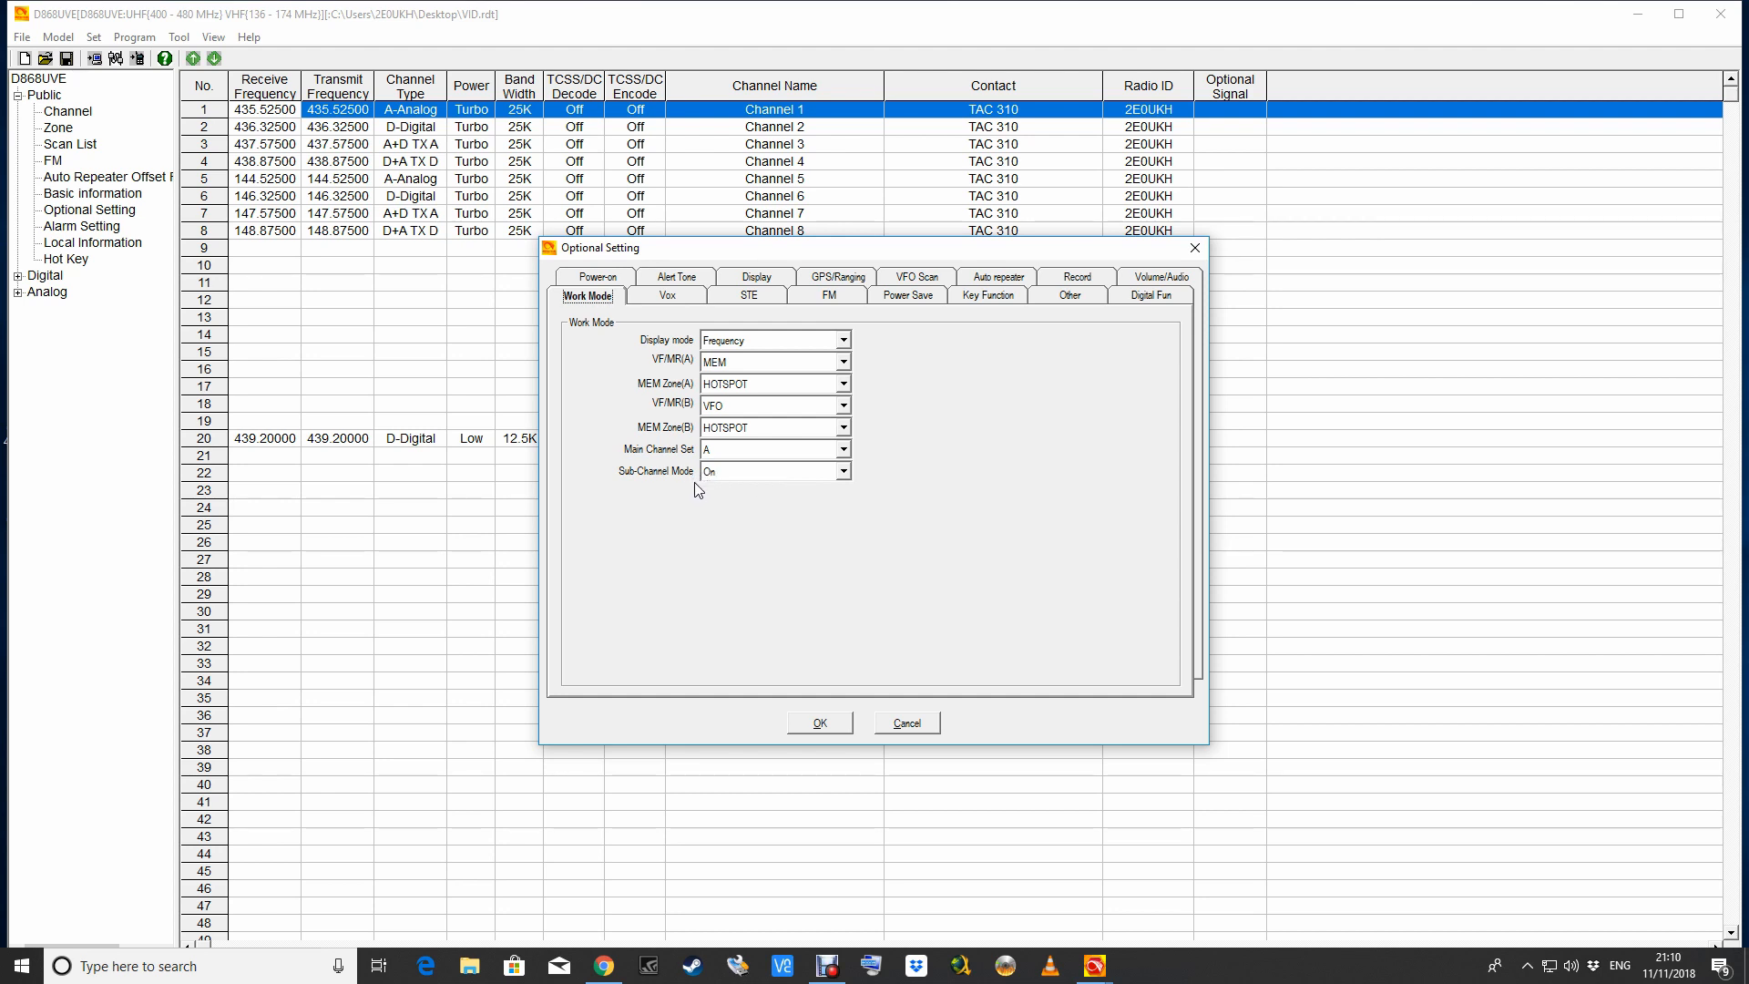
click(844, 471)
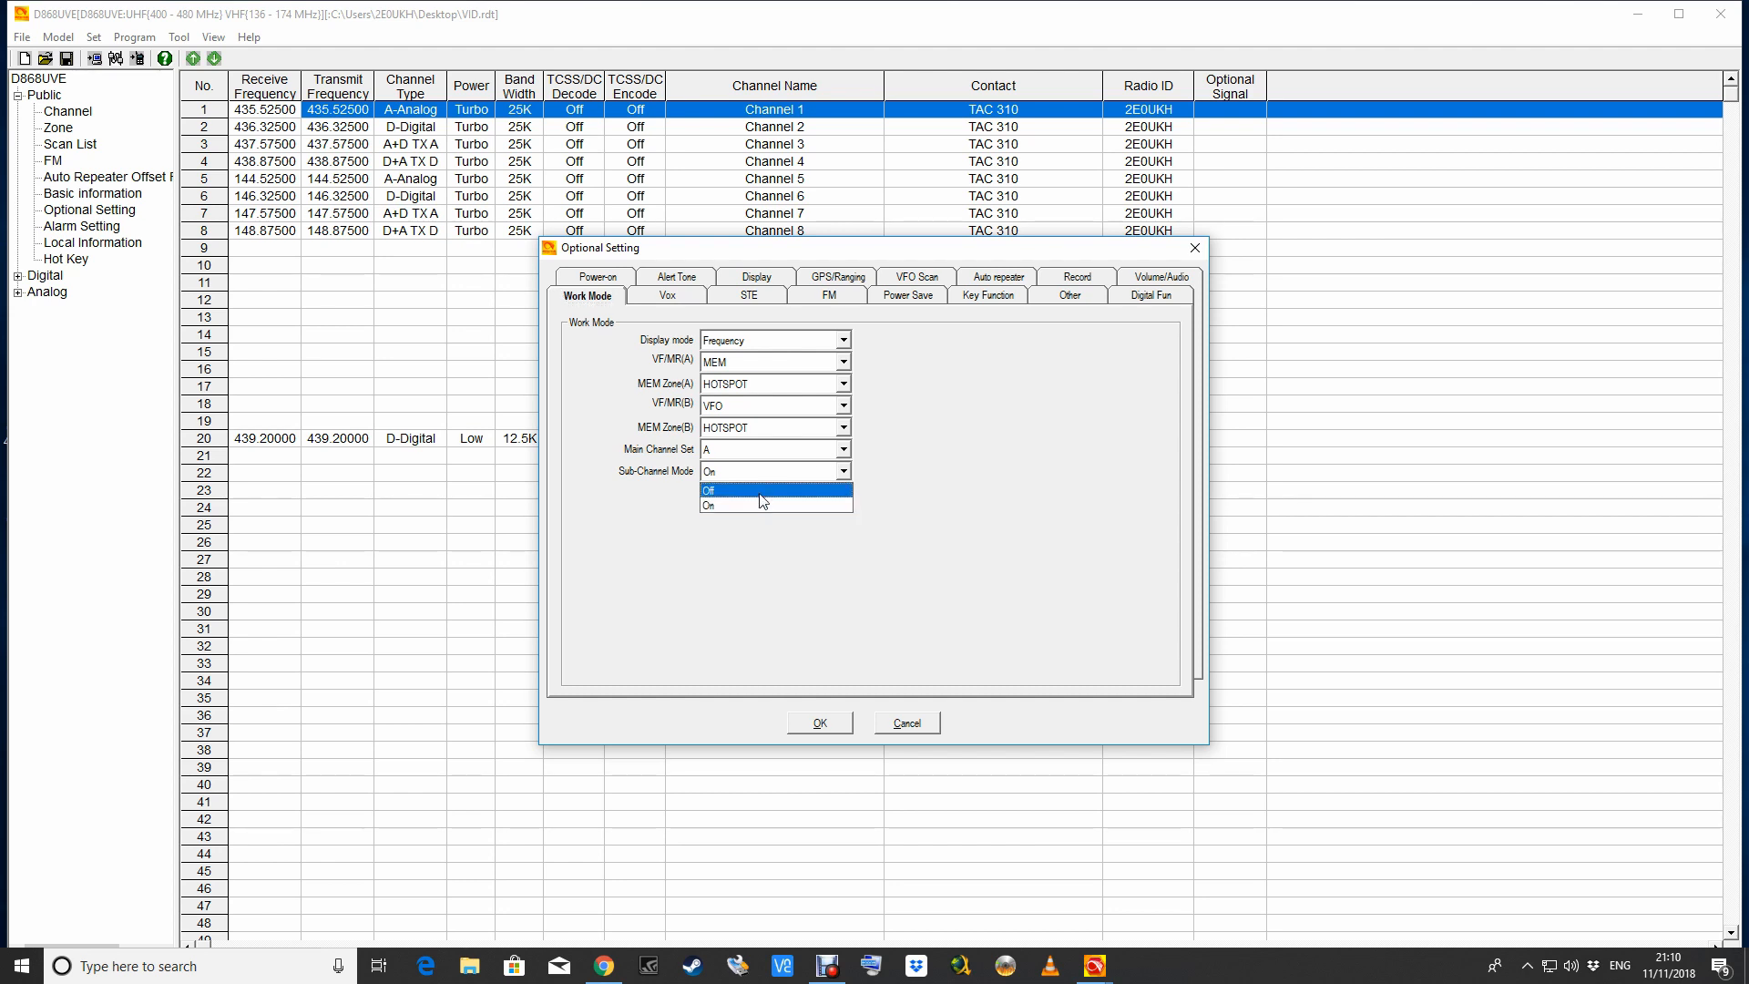
click(763, 492)
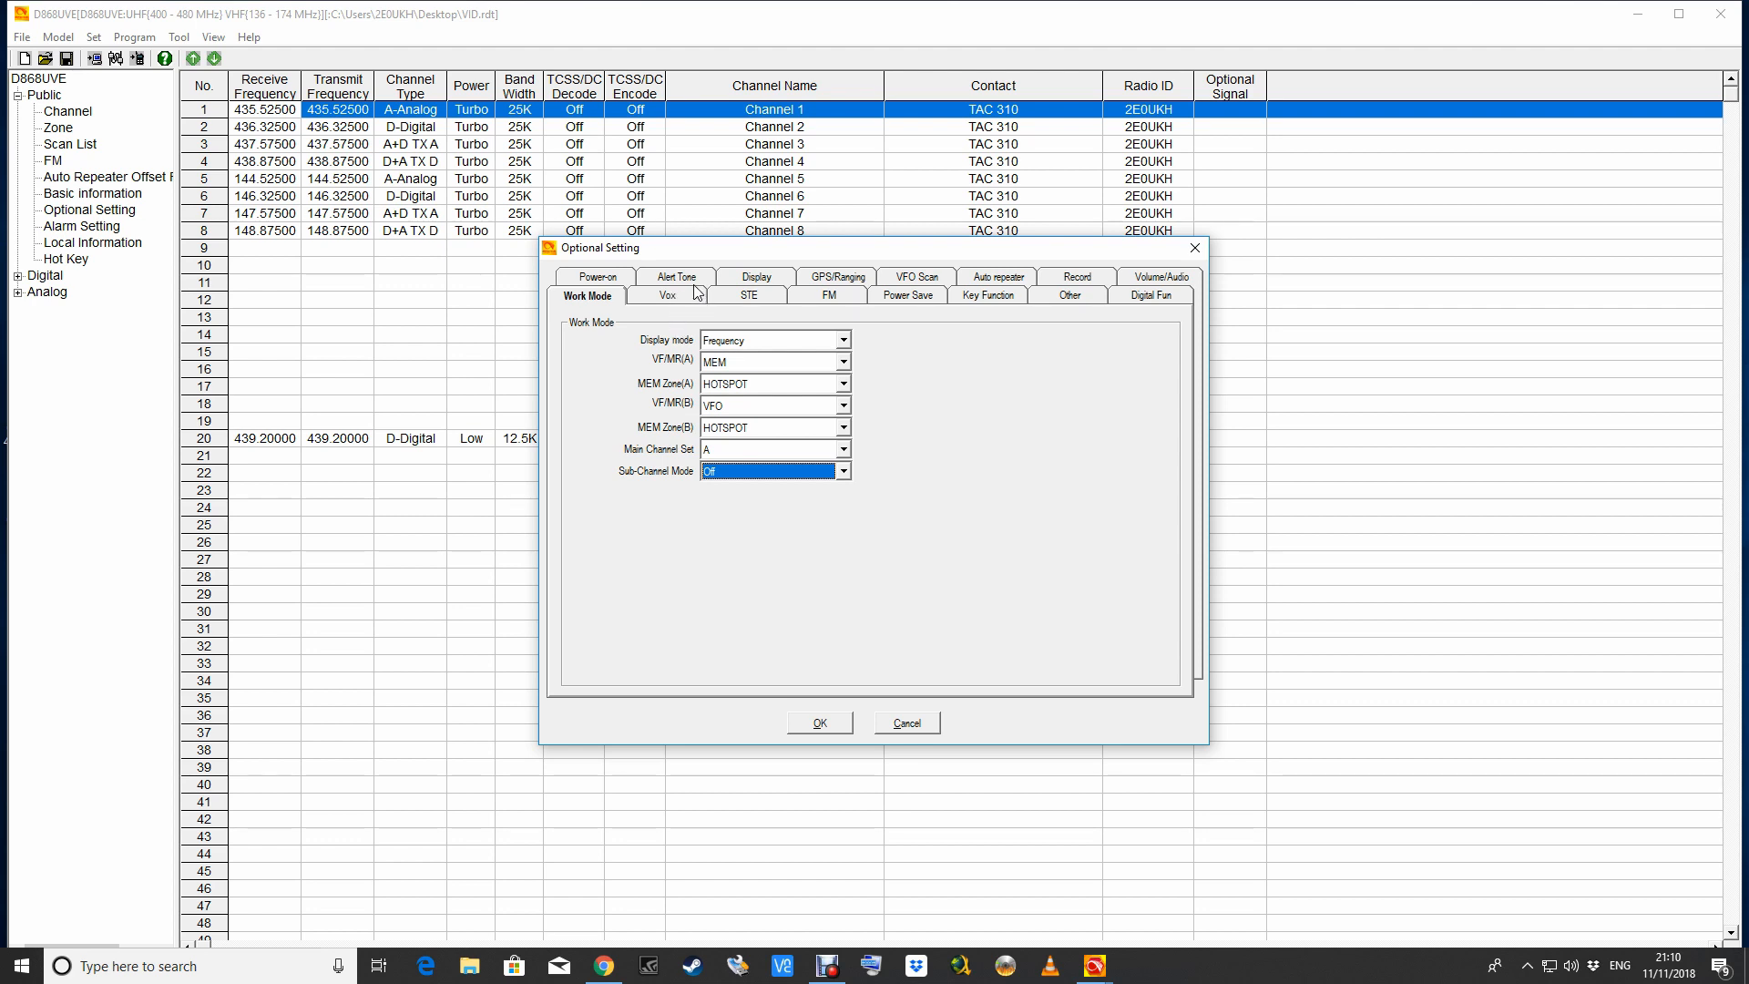
Review the display settings and the VFO scan start and end frequencies for UHF and VHF.
click(762, 280)
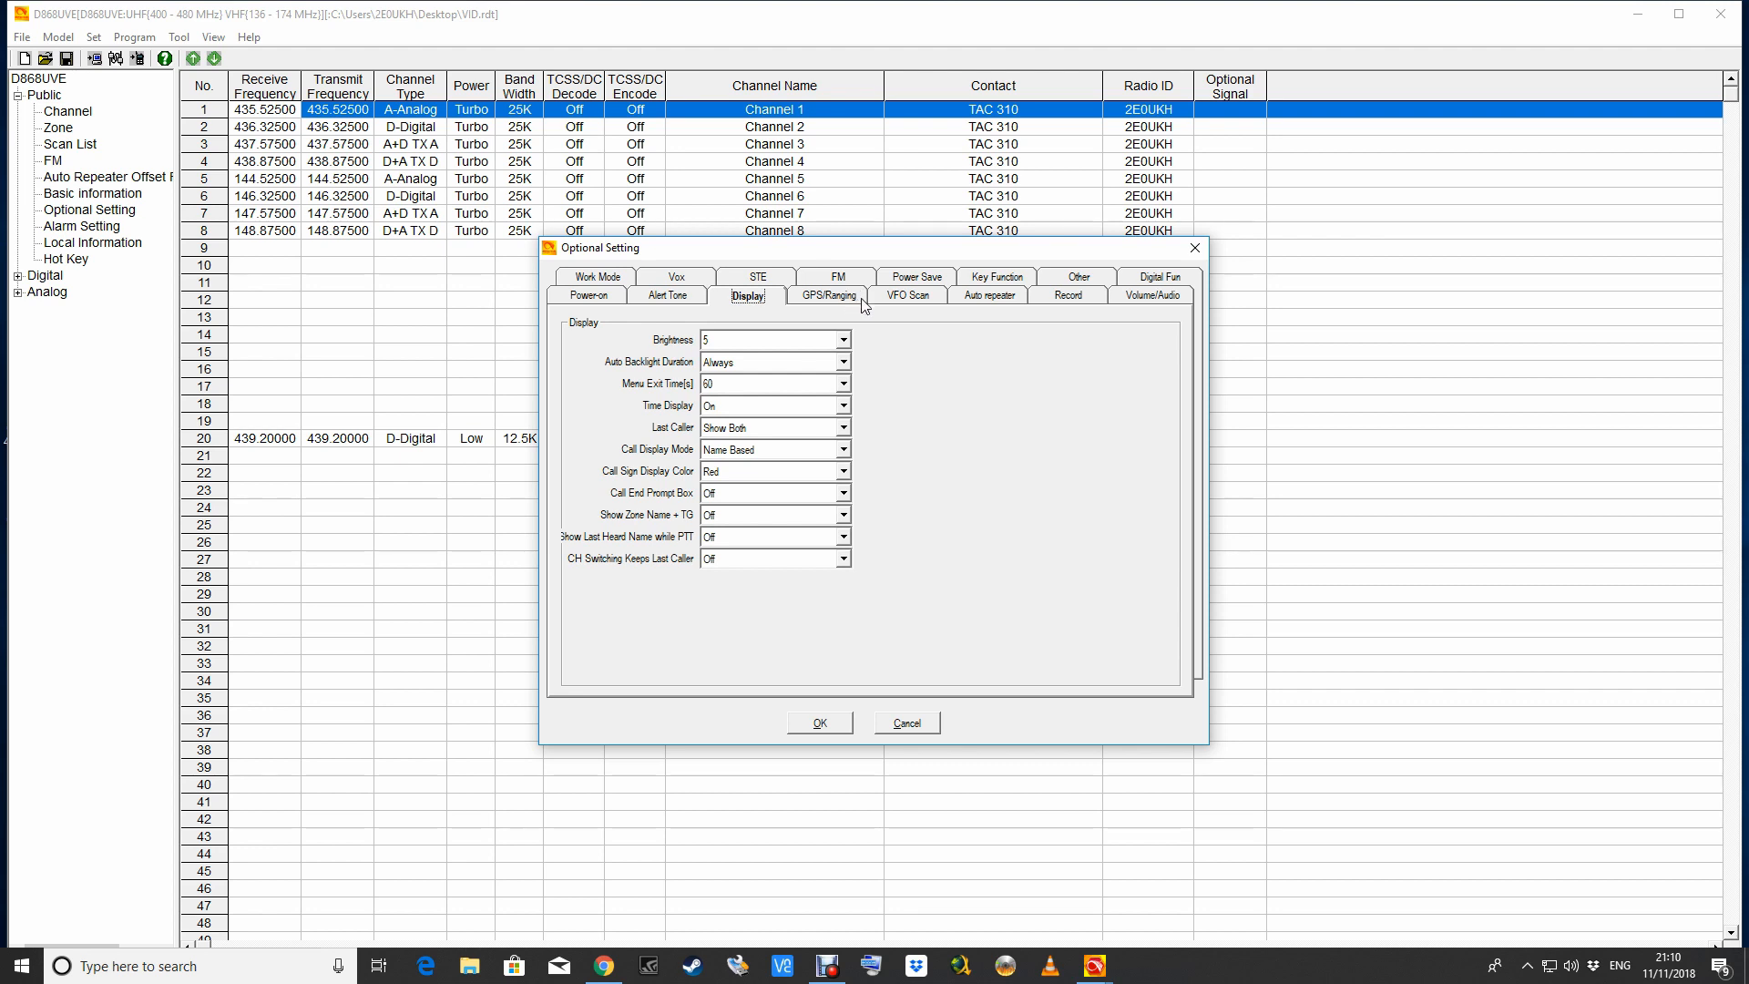
click(925, 301)
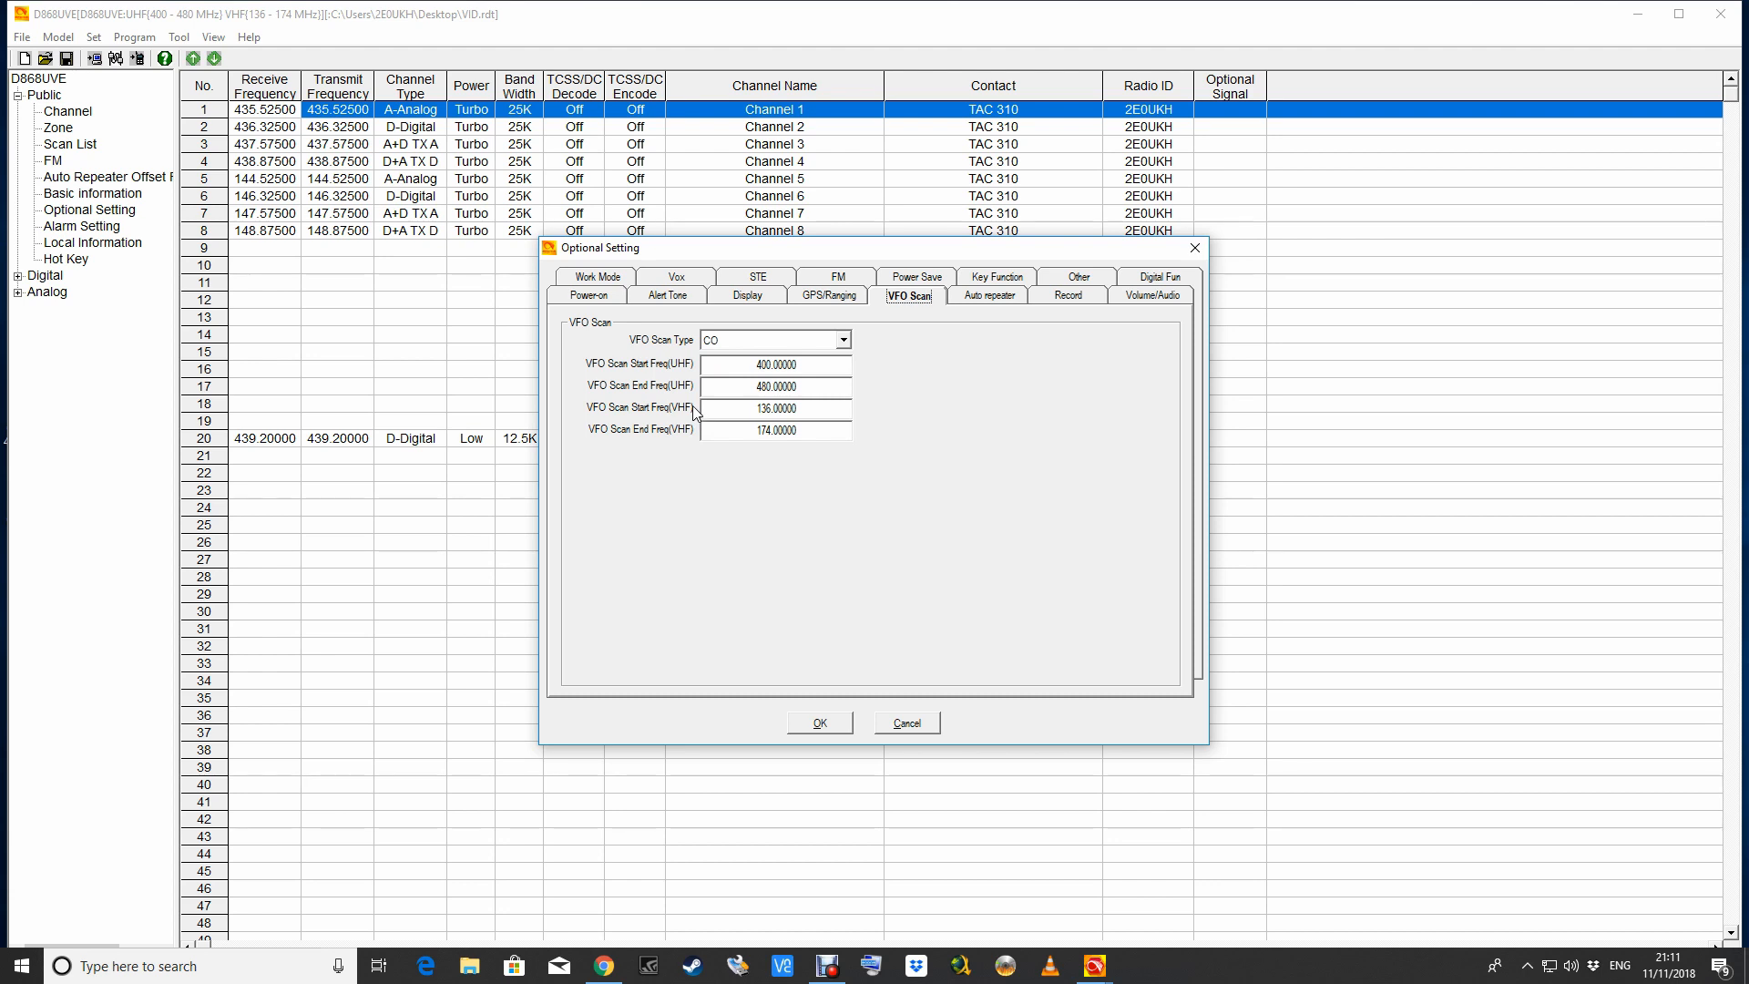
click(719, 368)
drag(755, 365, 798, 390)
Choose Off for Power save in the power-saving settings and bring up the digital function settings.
click(932, 277)
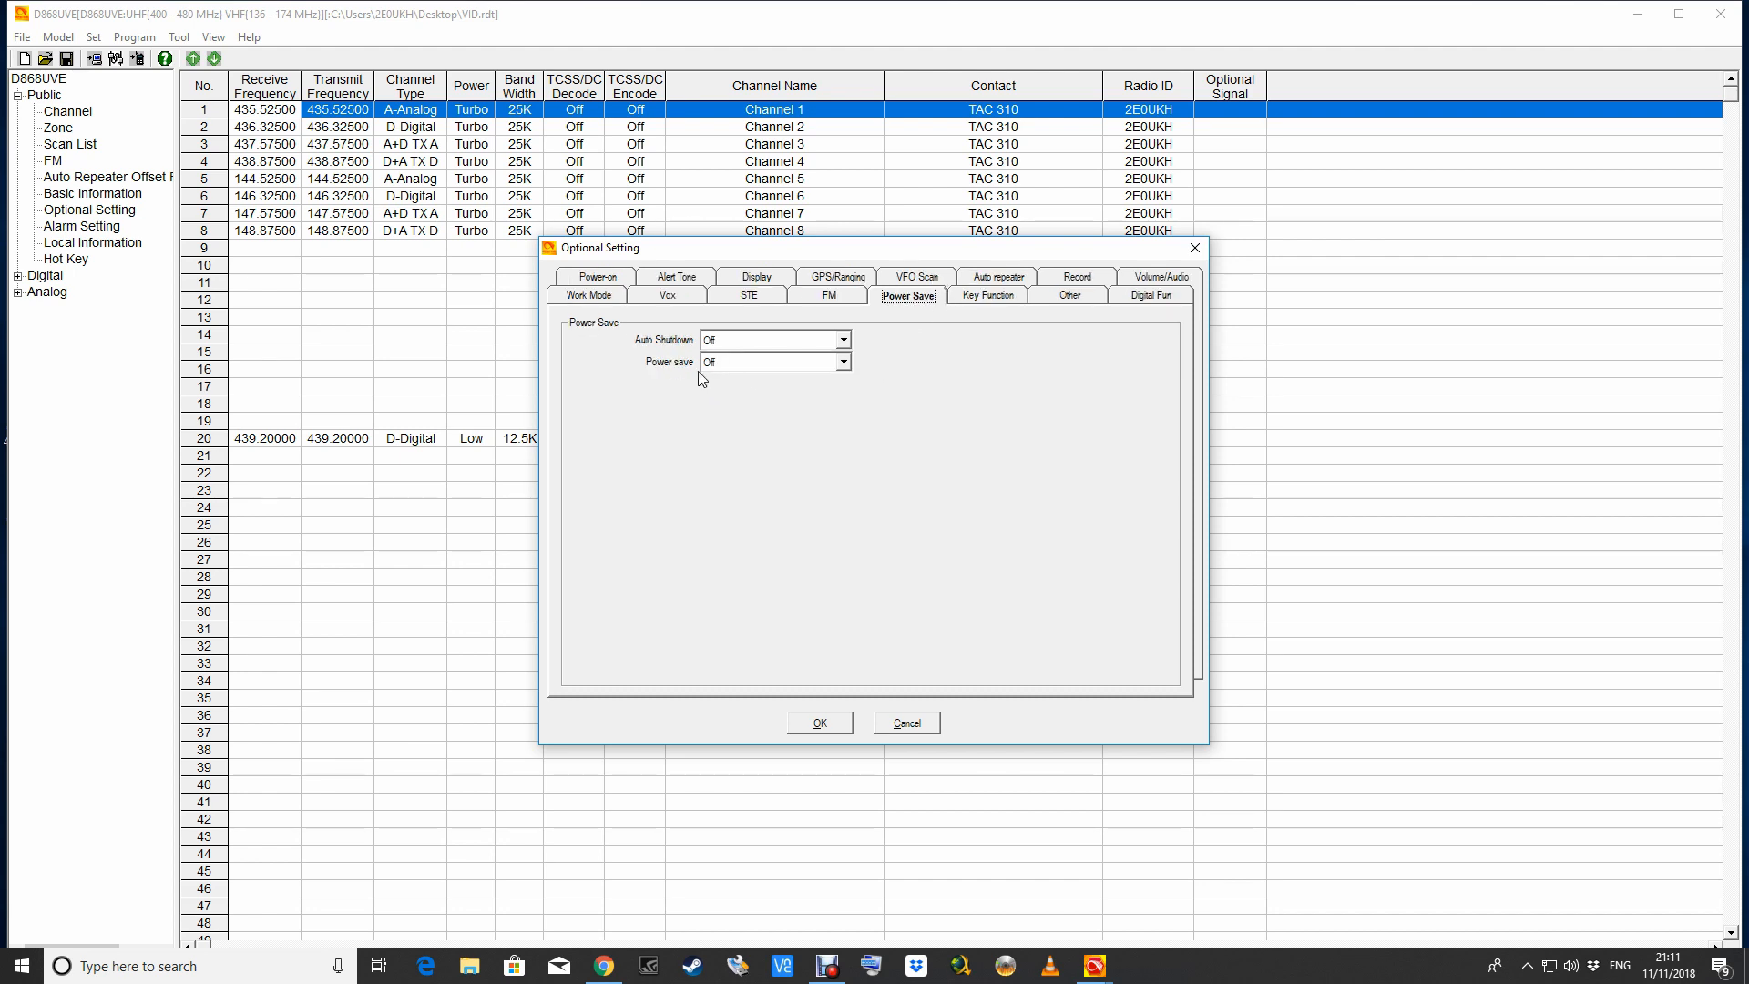
click(843, 363)
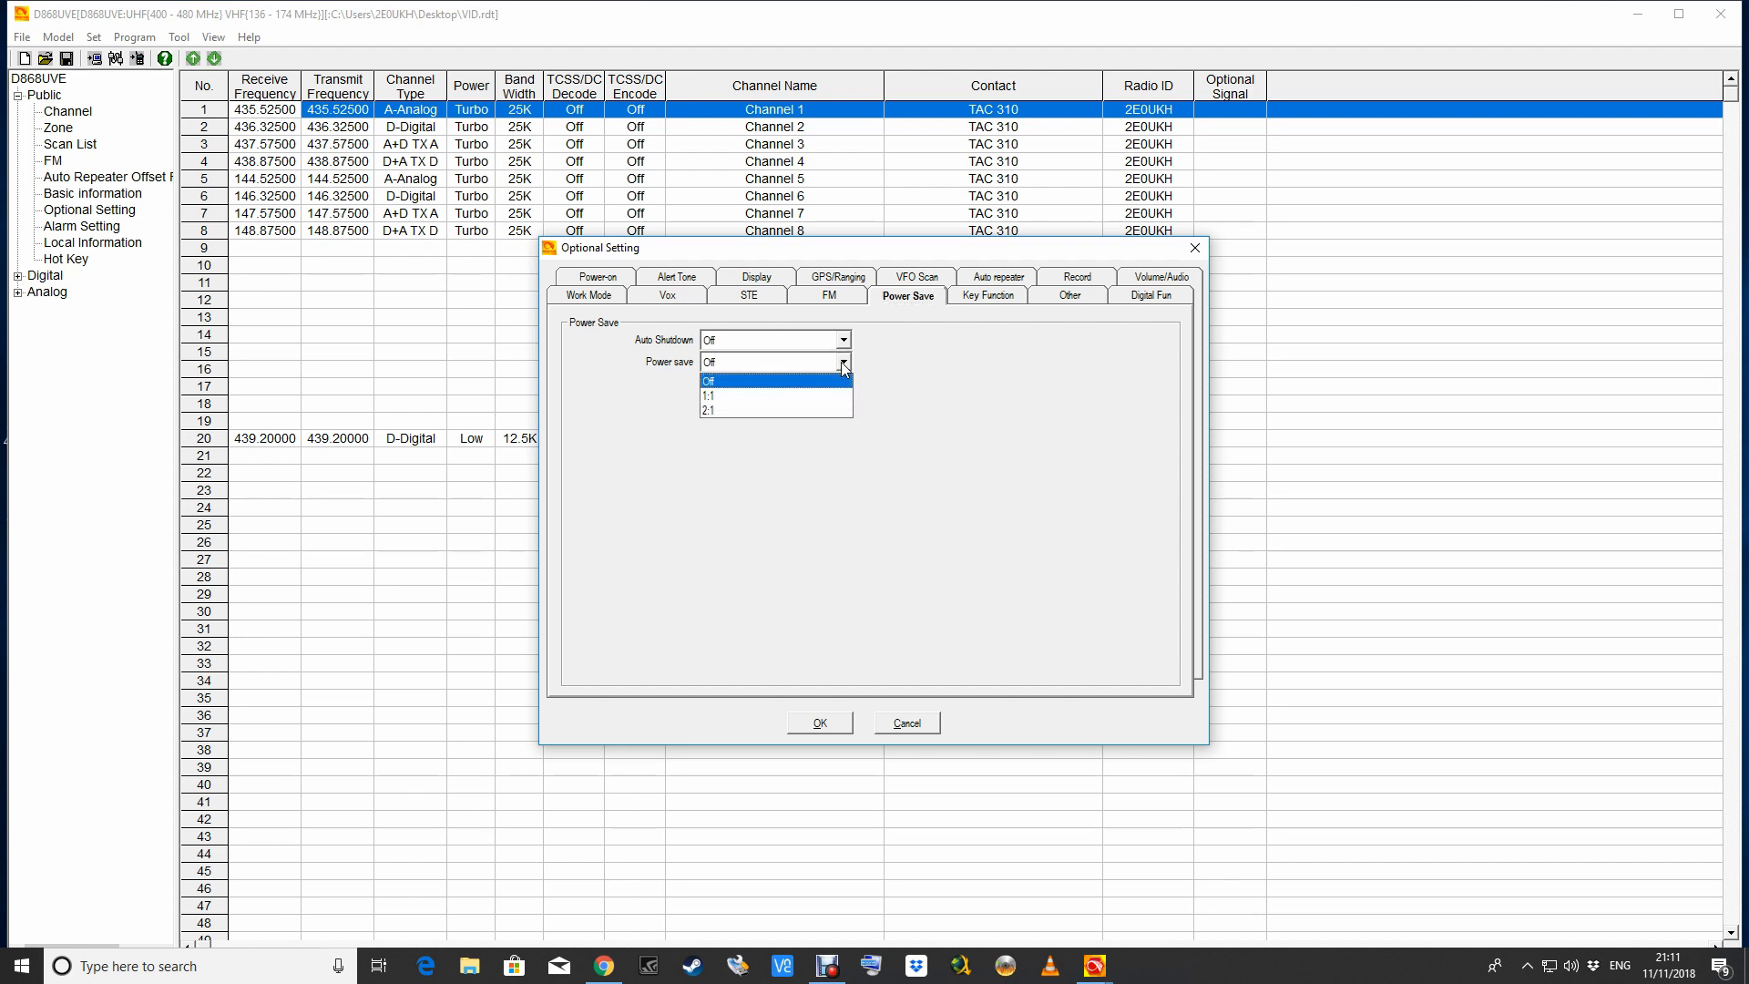
click(806, 384)
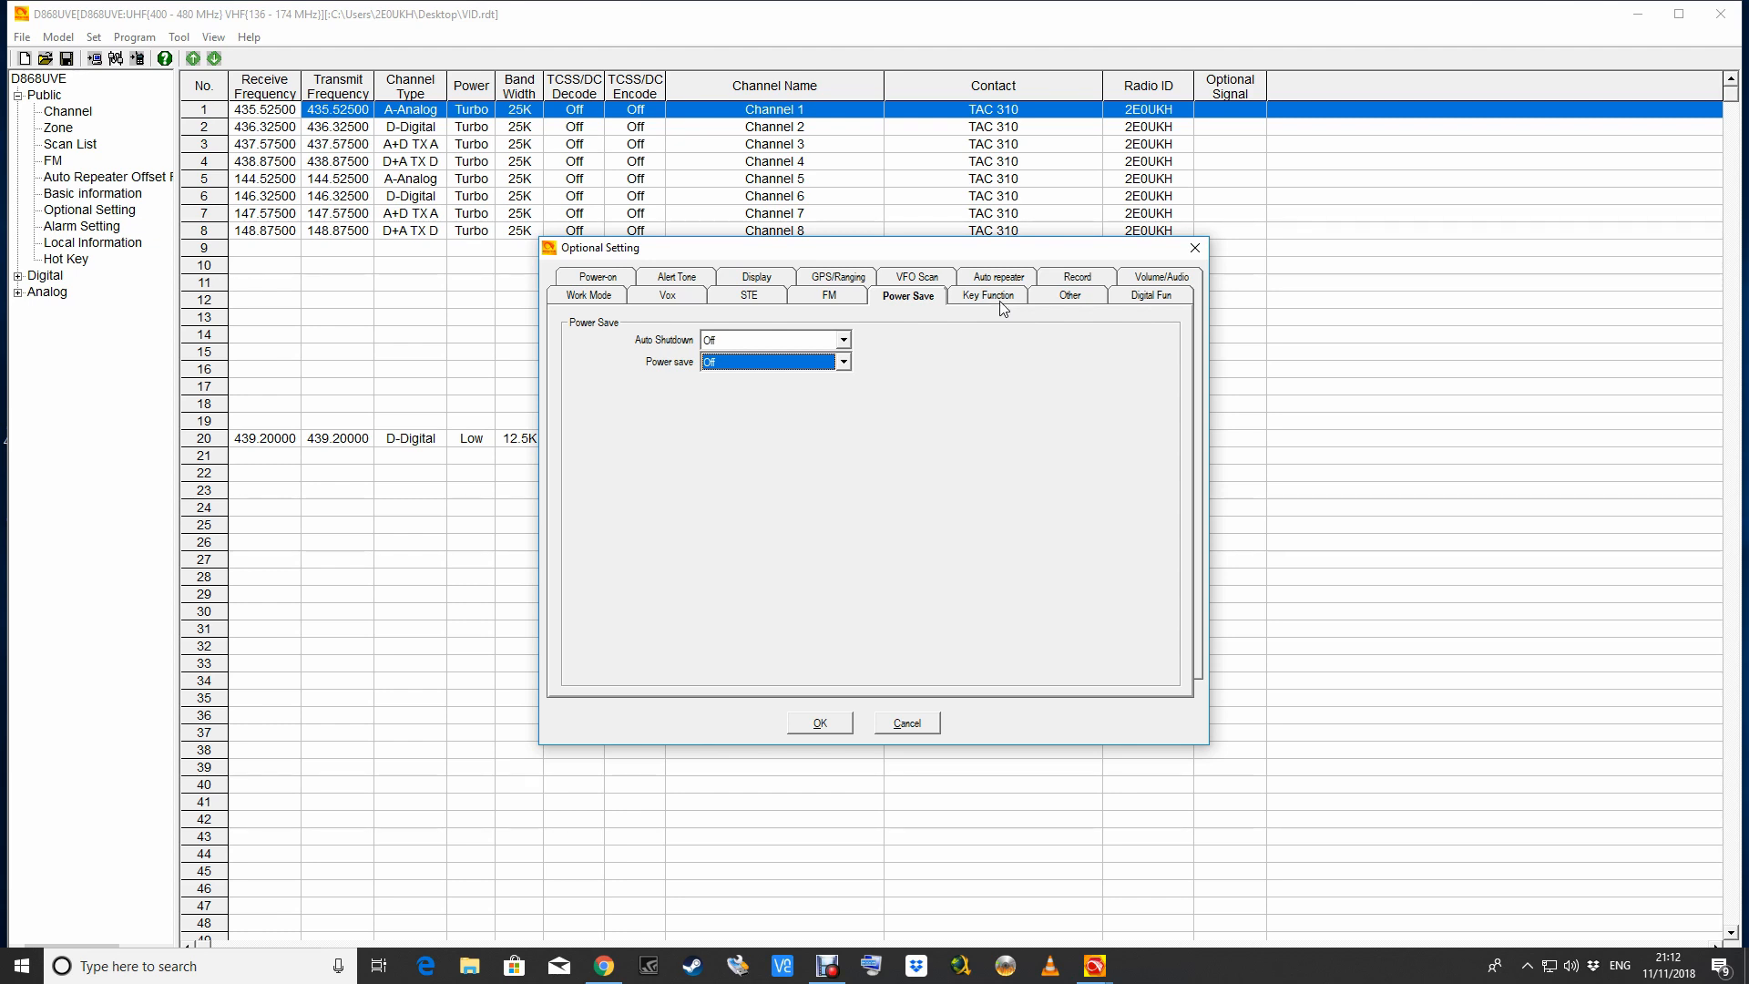
click(1133, 296)
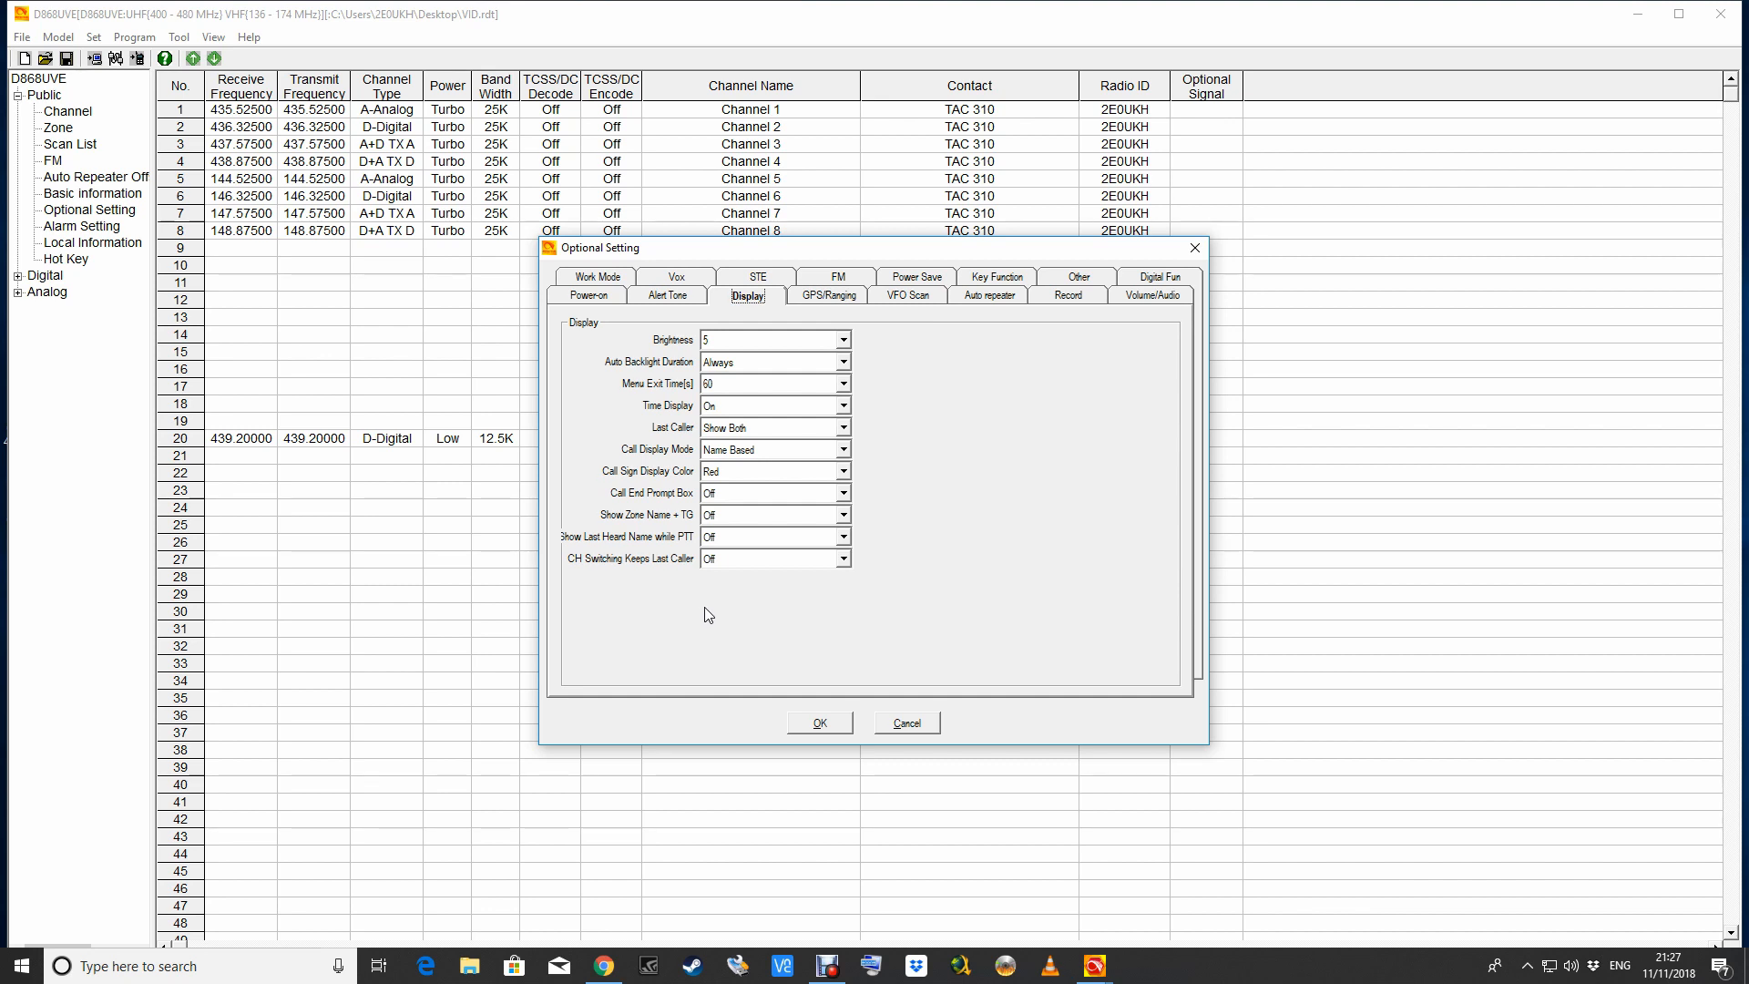
Set the power-on interface to Custom Char and enter RADIO BIGMOUTH as the second line of the power-on display.
click(608, 300)
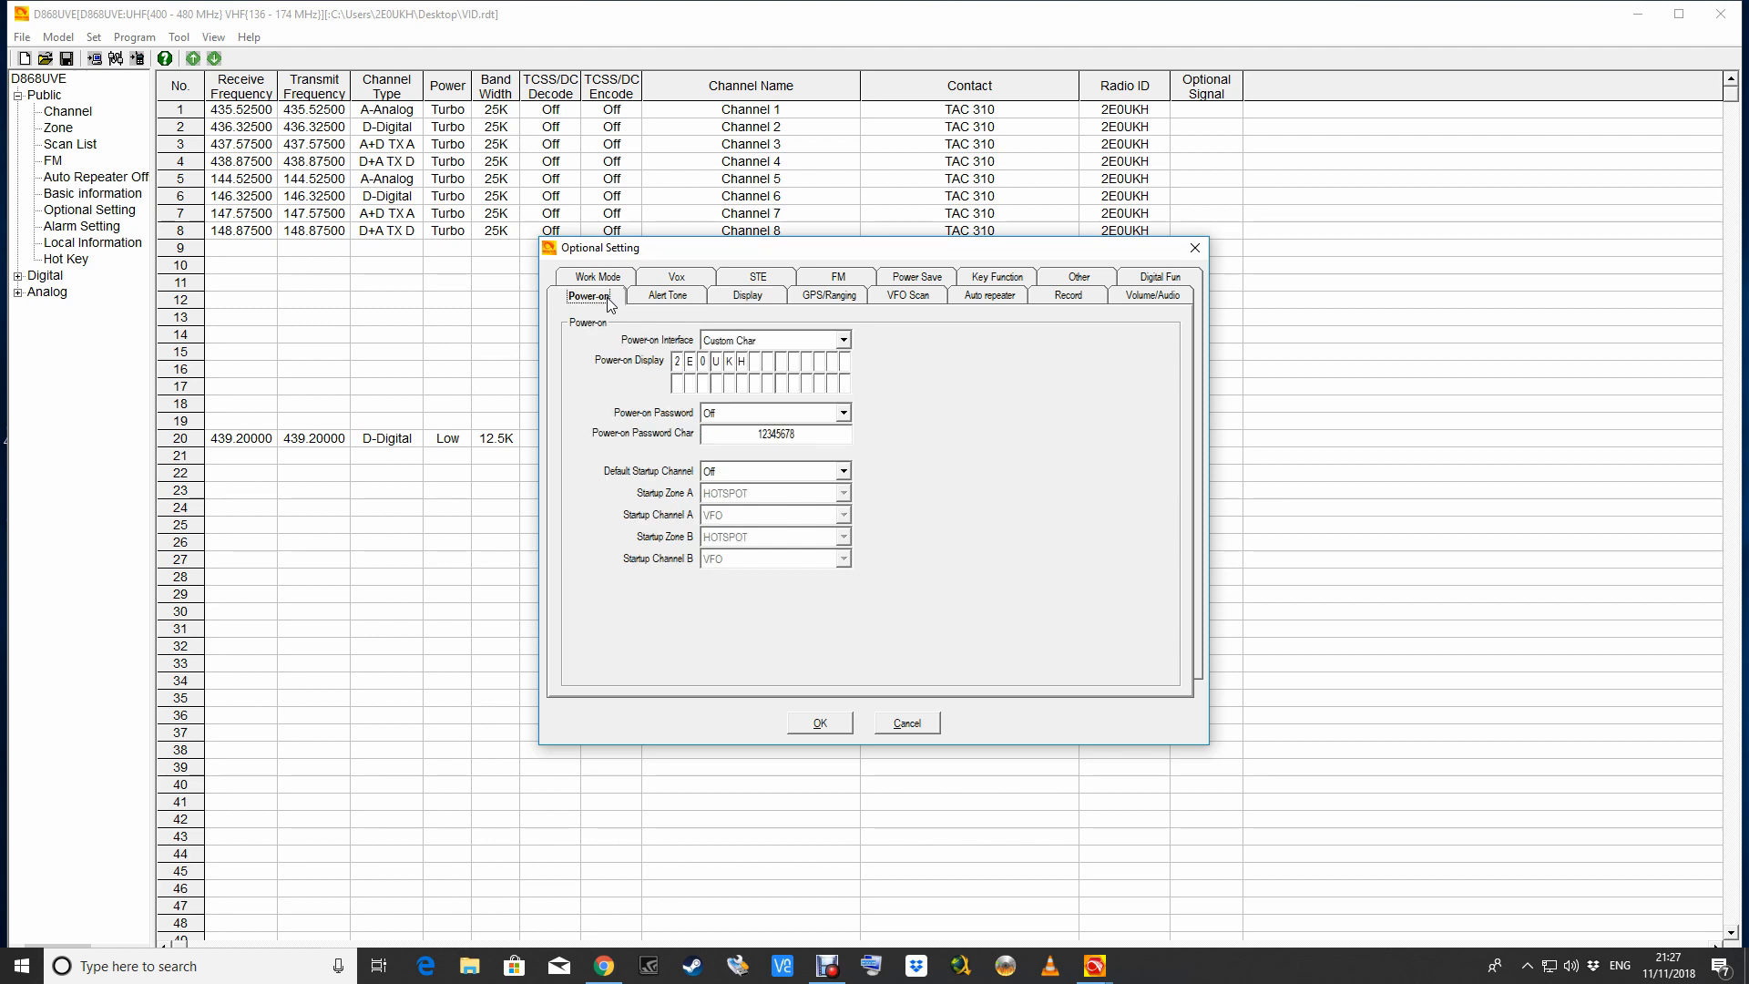
click(844, 341)
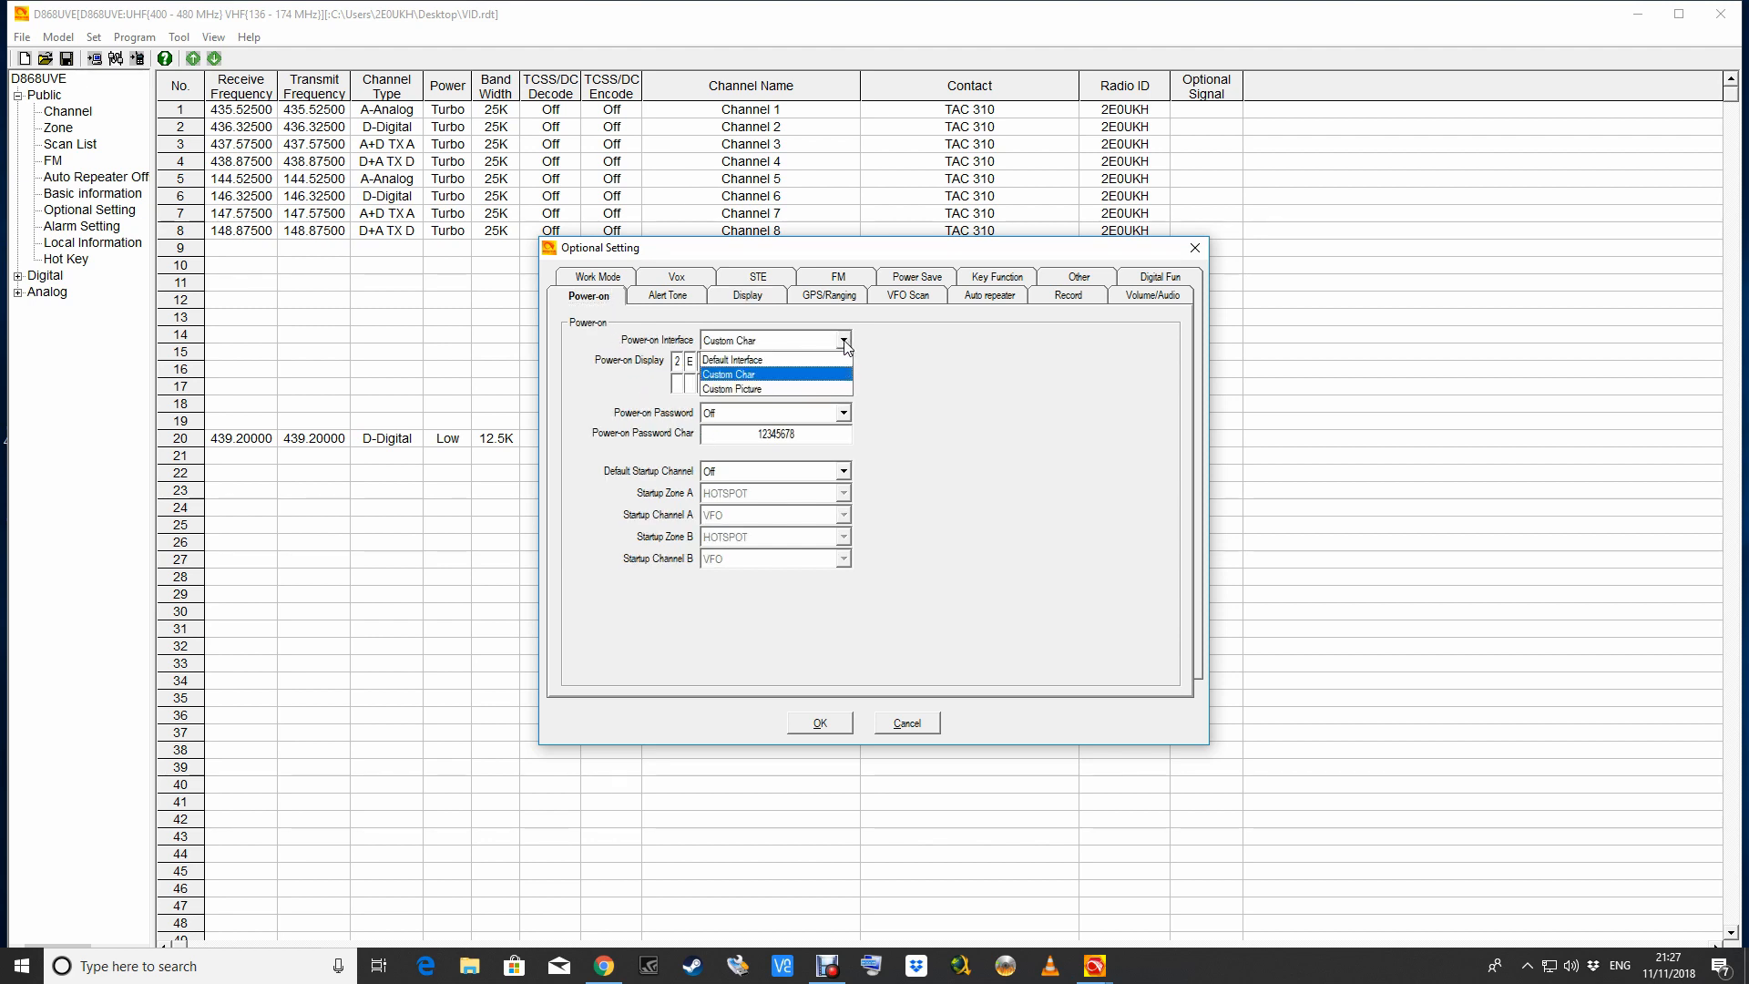
click(798, 374)
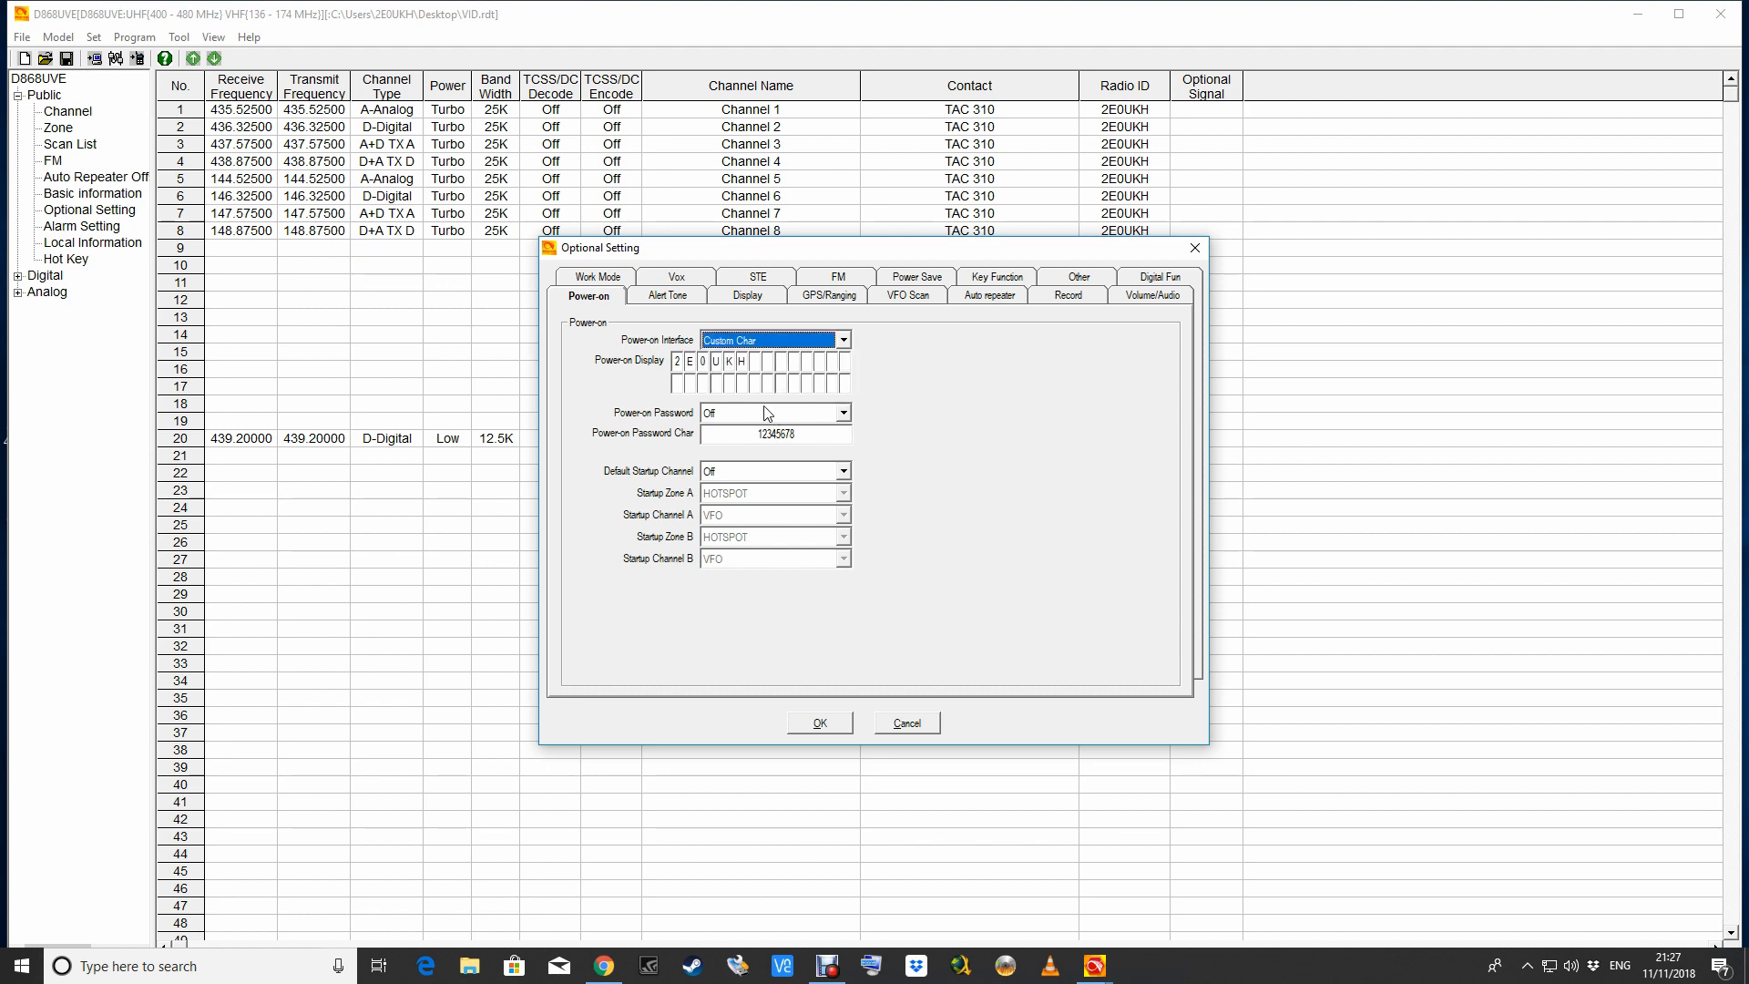
click(743, 361)
click(729, 362)
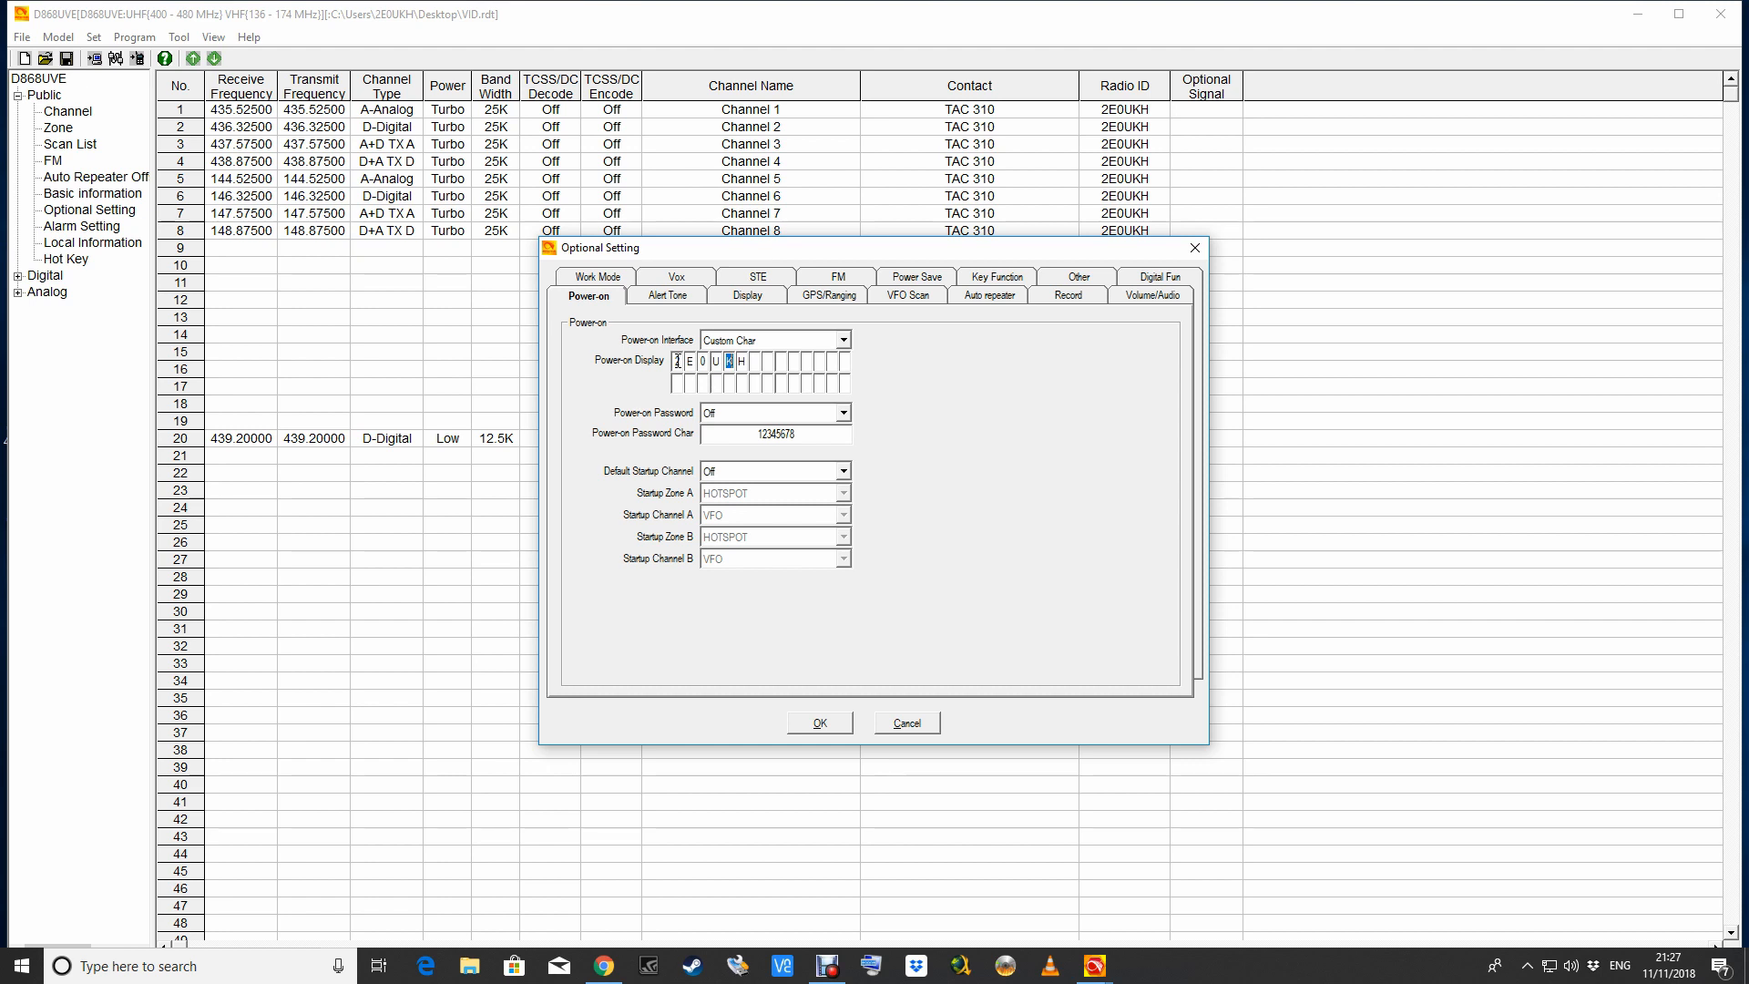
click(679, 385)
text(IO BIGMOUT)
text(H)
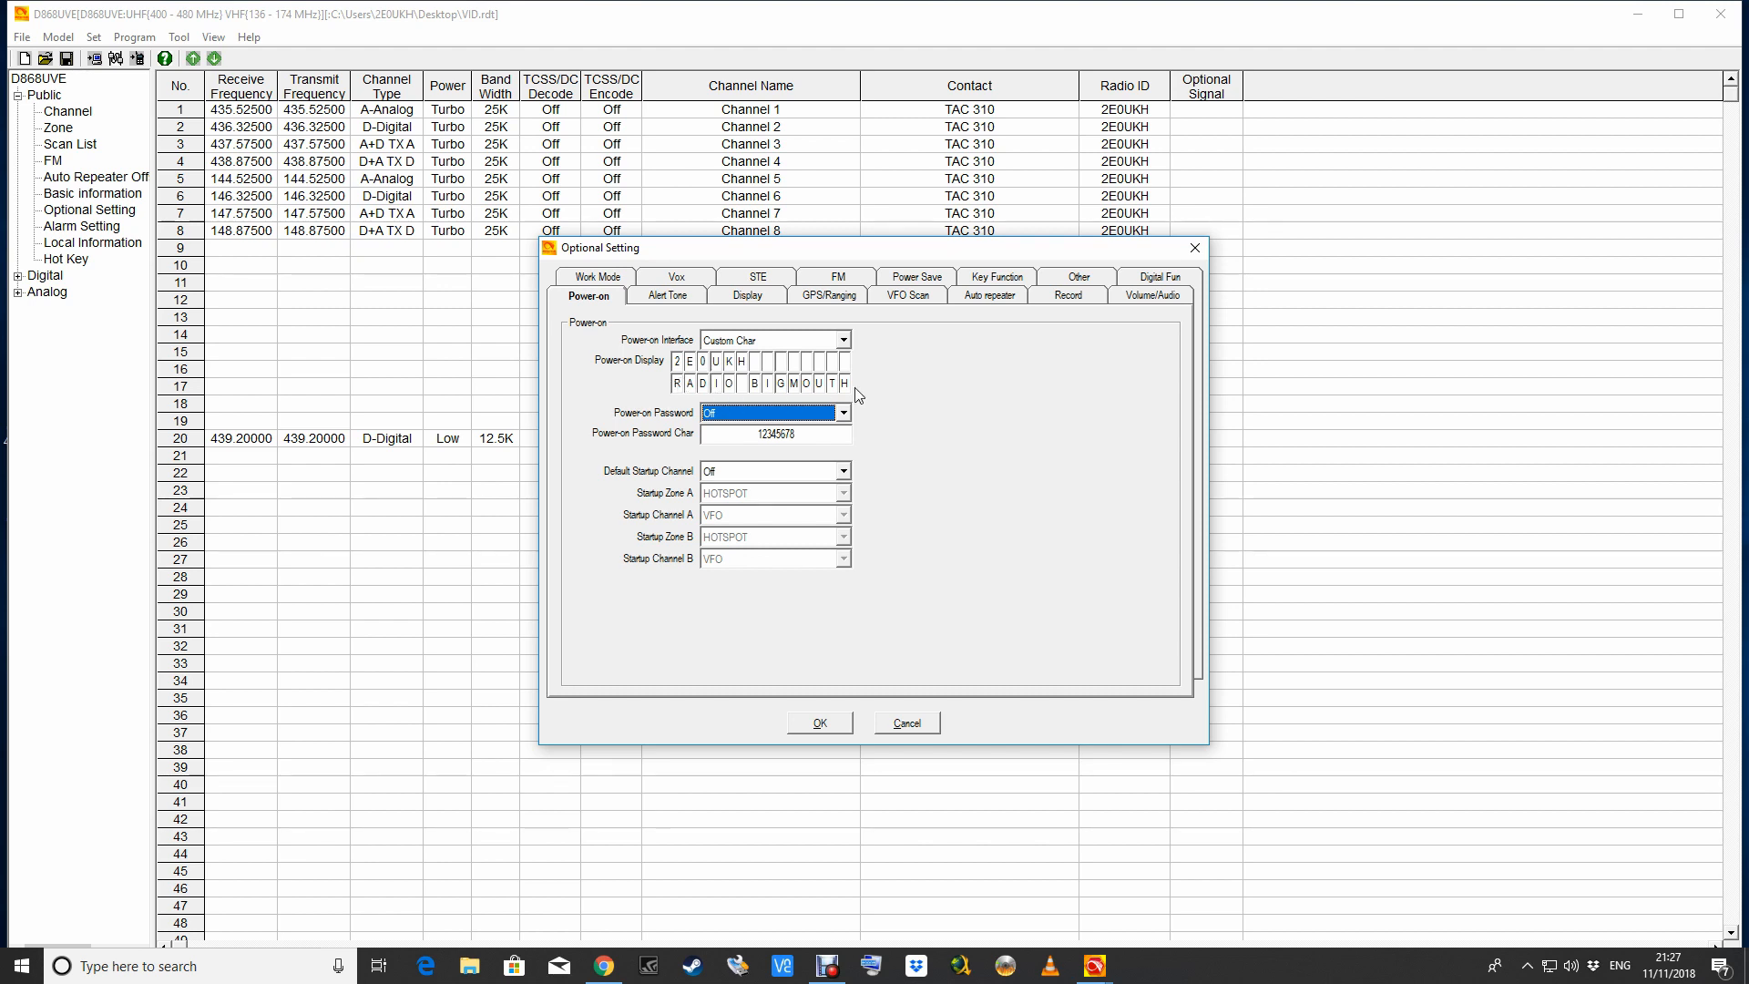
Choose 180s for the TOT in the other optional settings and accept the optional settings.
click(1076, 277)
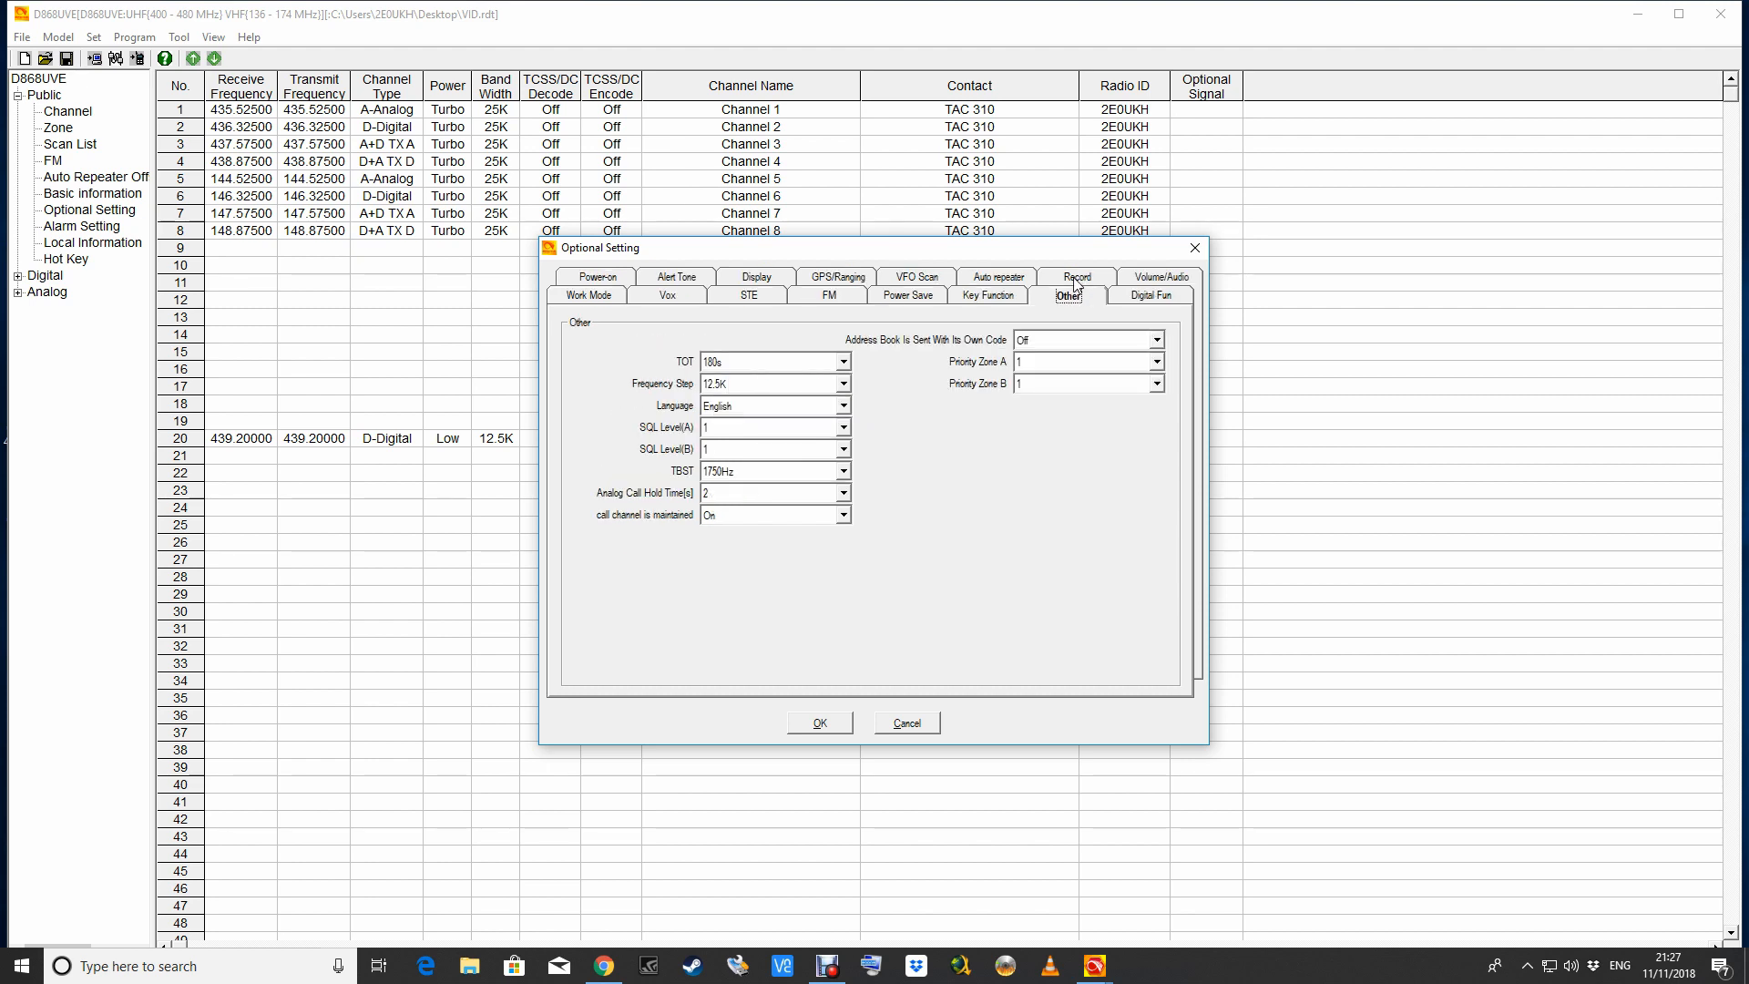
click(845, 364)
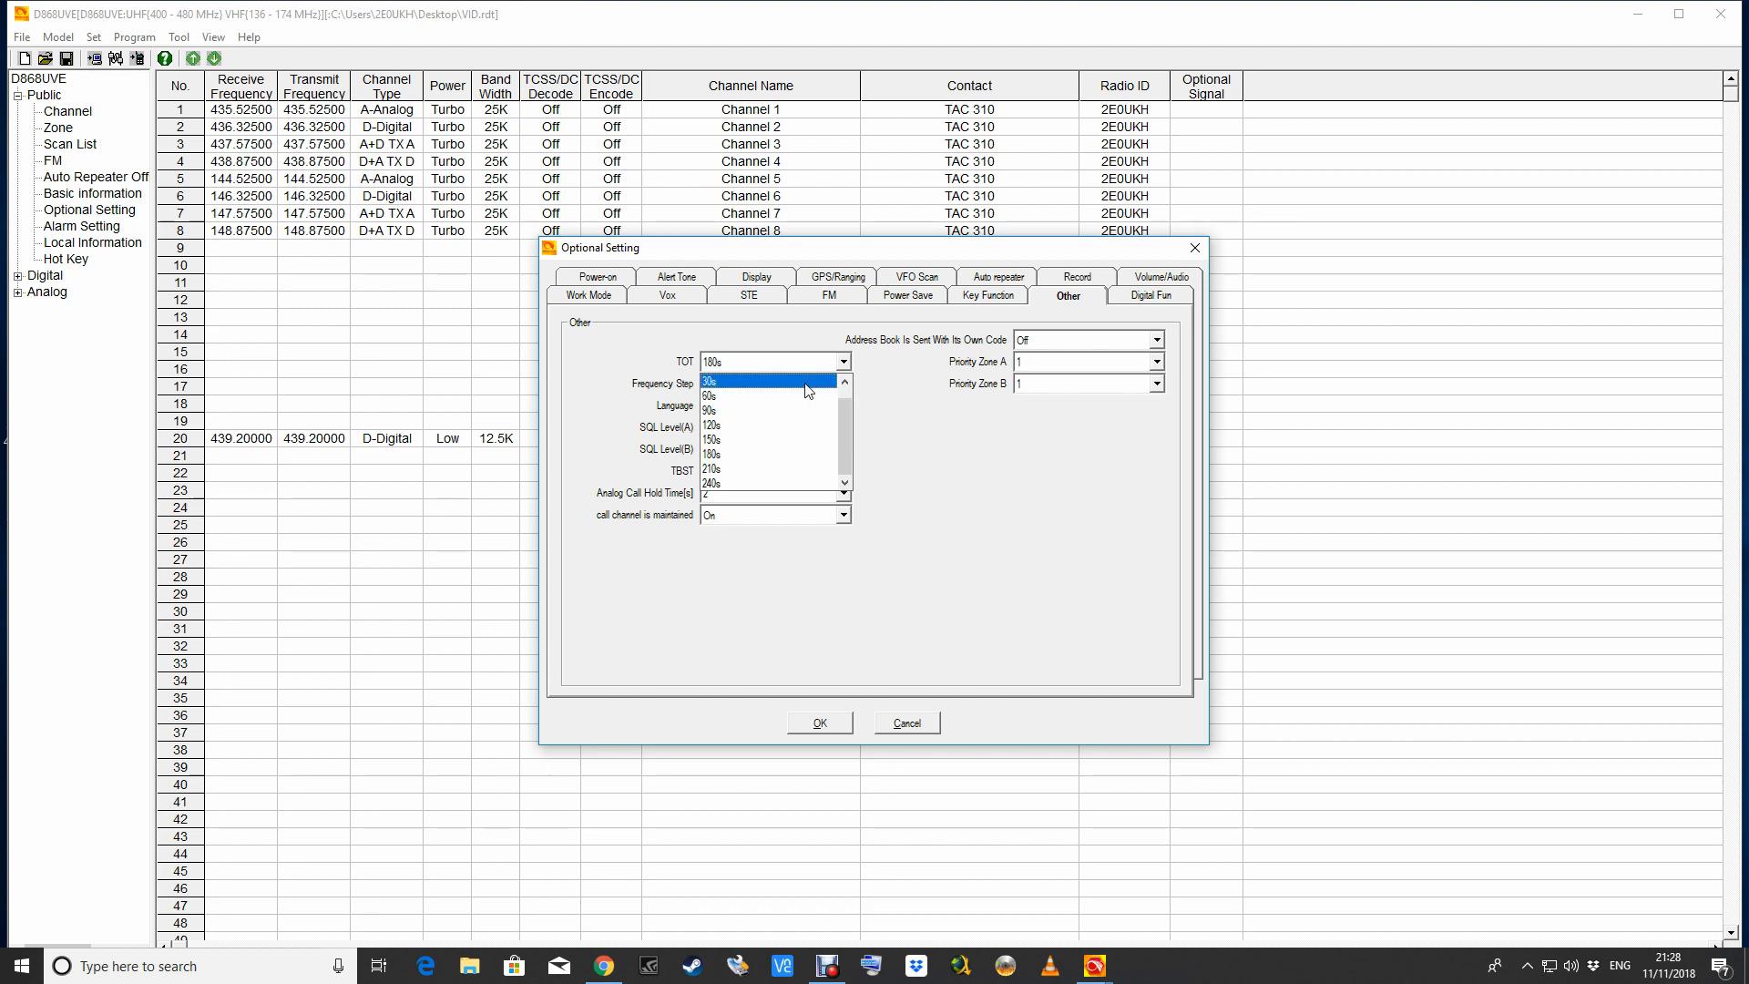
click(768, 454)
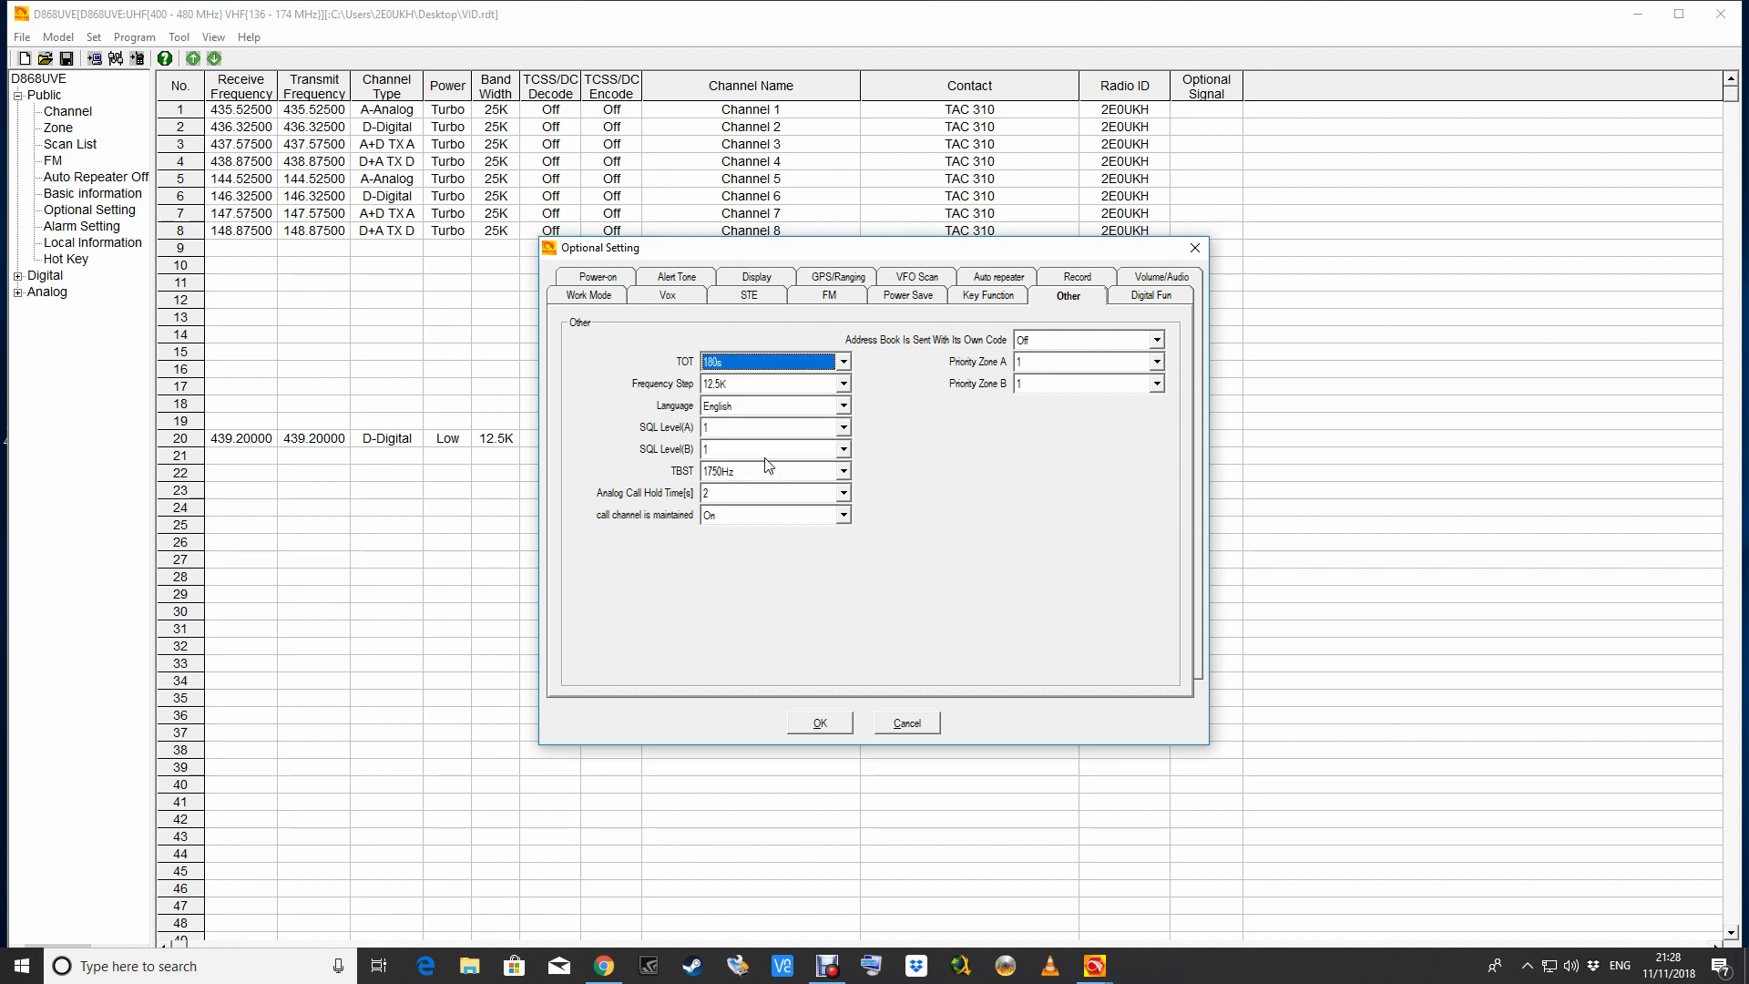
click(819, 725)
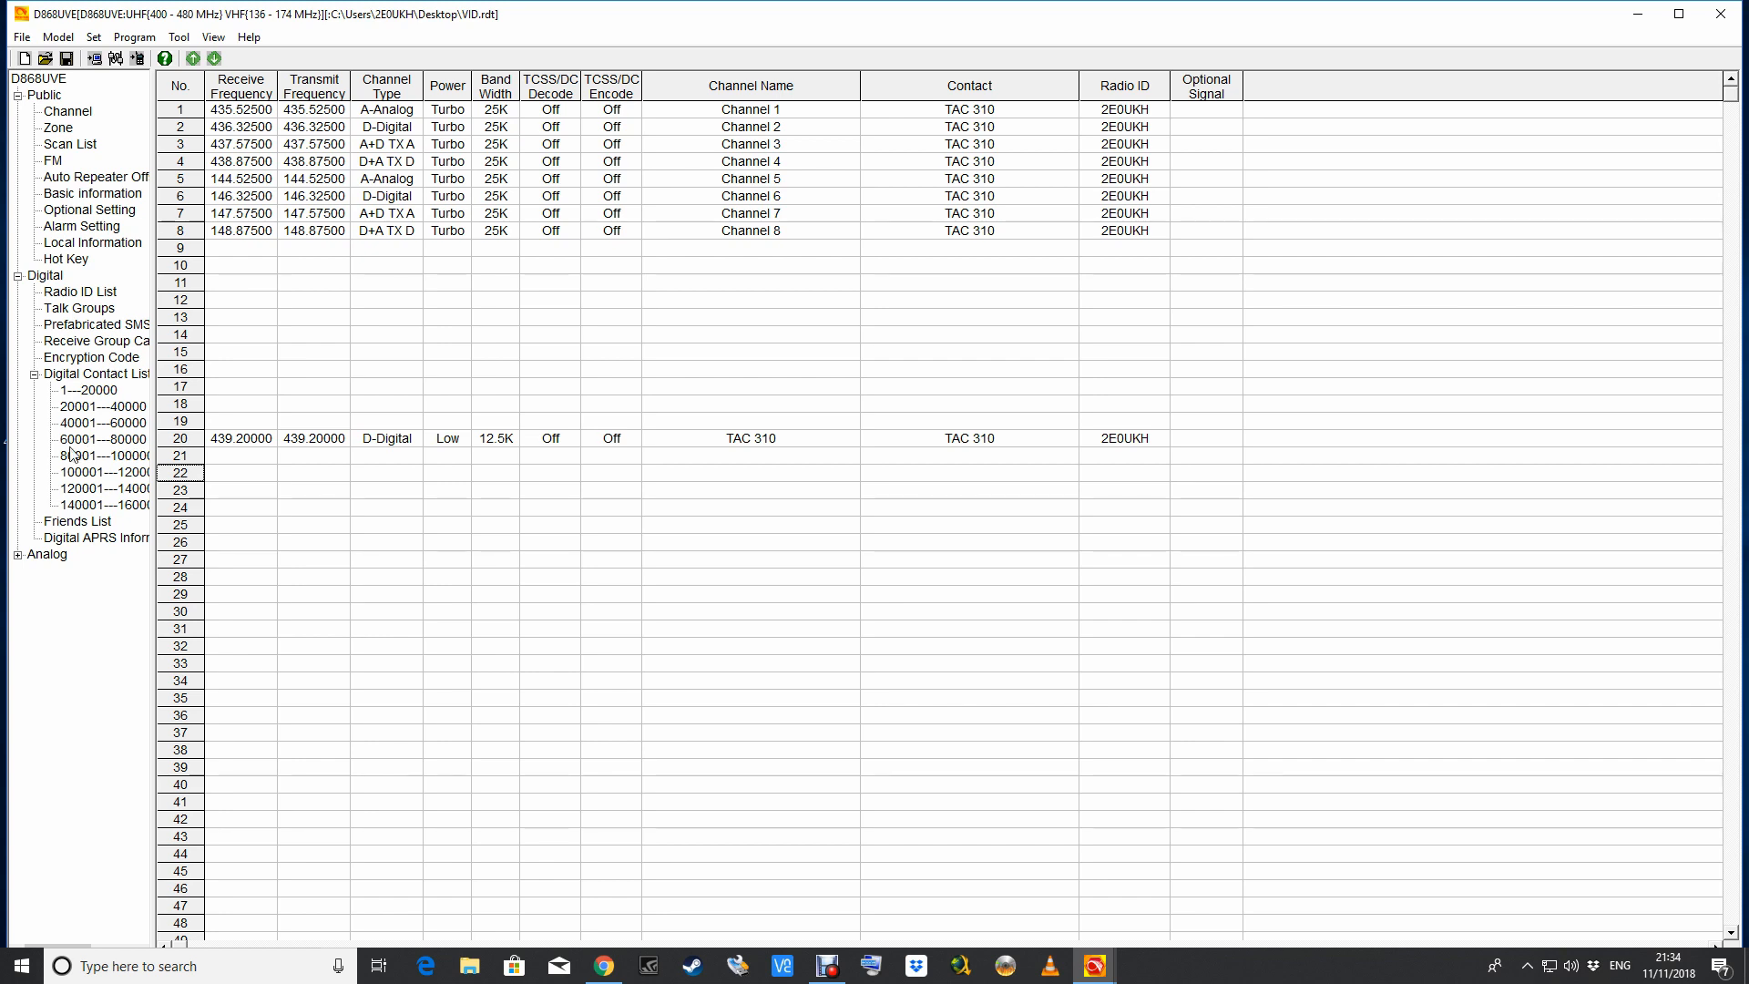
Add a group call talk group in row 2 named 3100 with TG/DMR ID 3100.
click(17, 275)
click(18, 275)
click(80, 309)
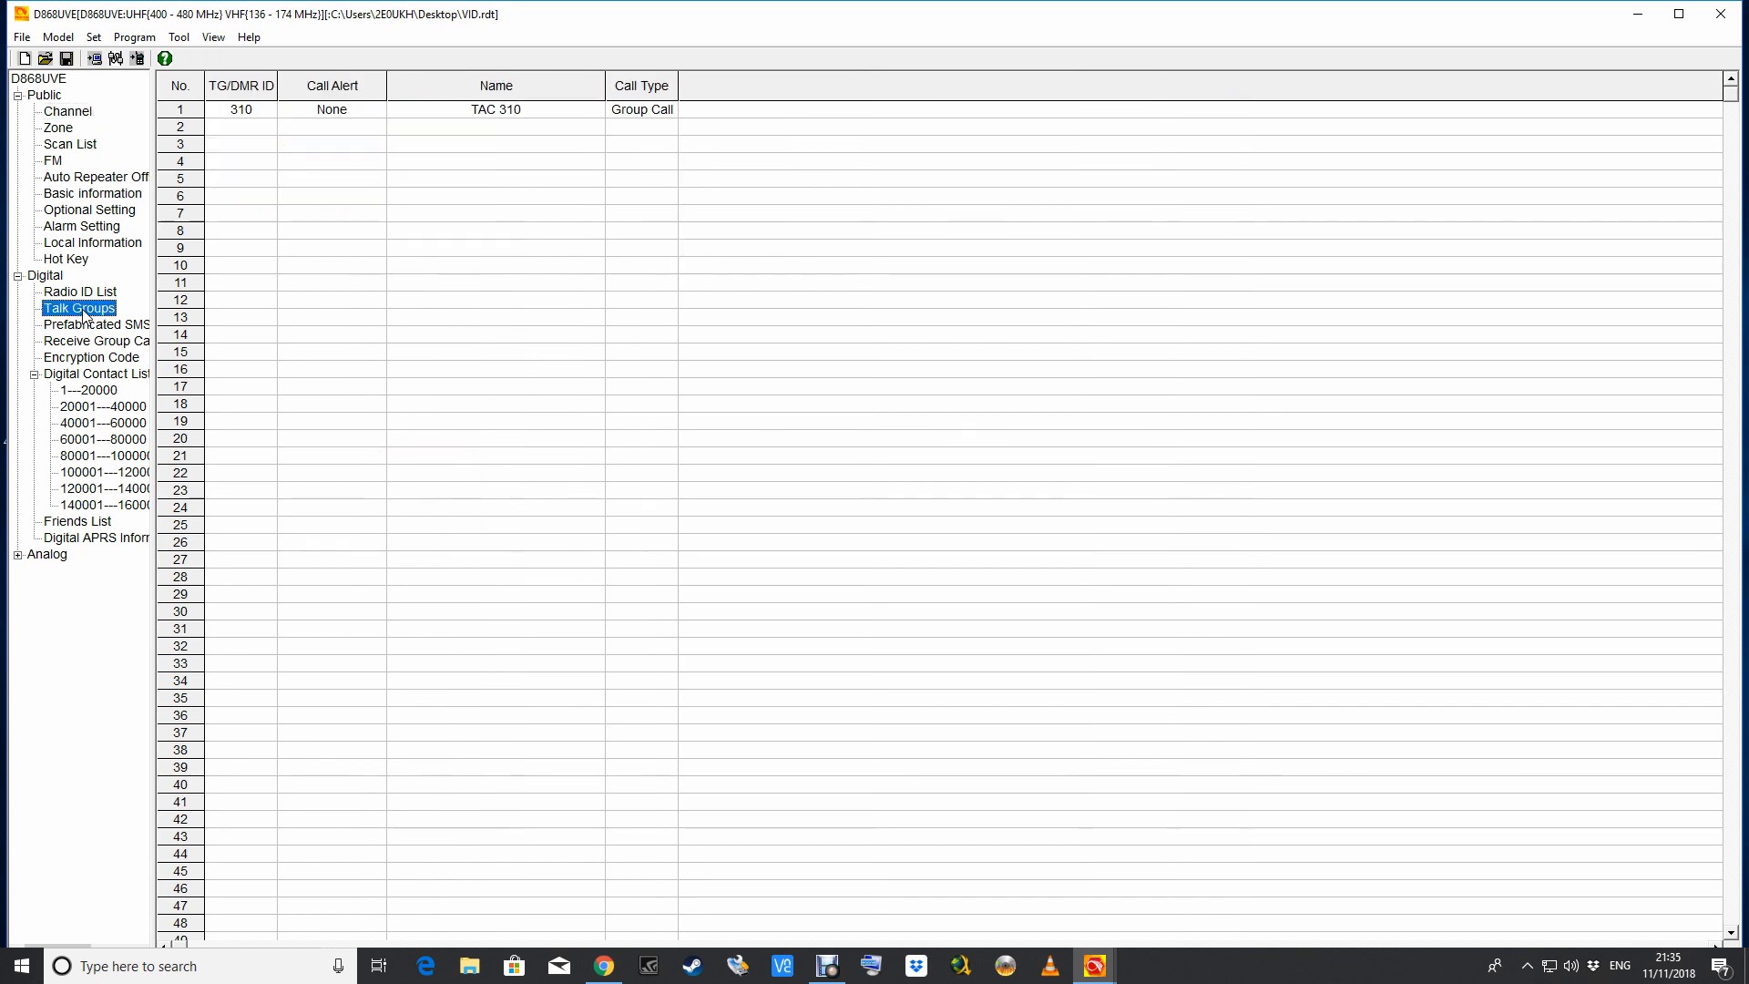
double_click(231, 135)
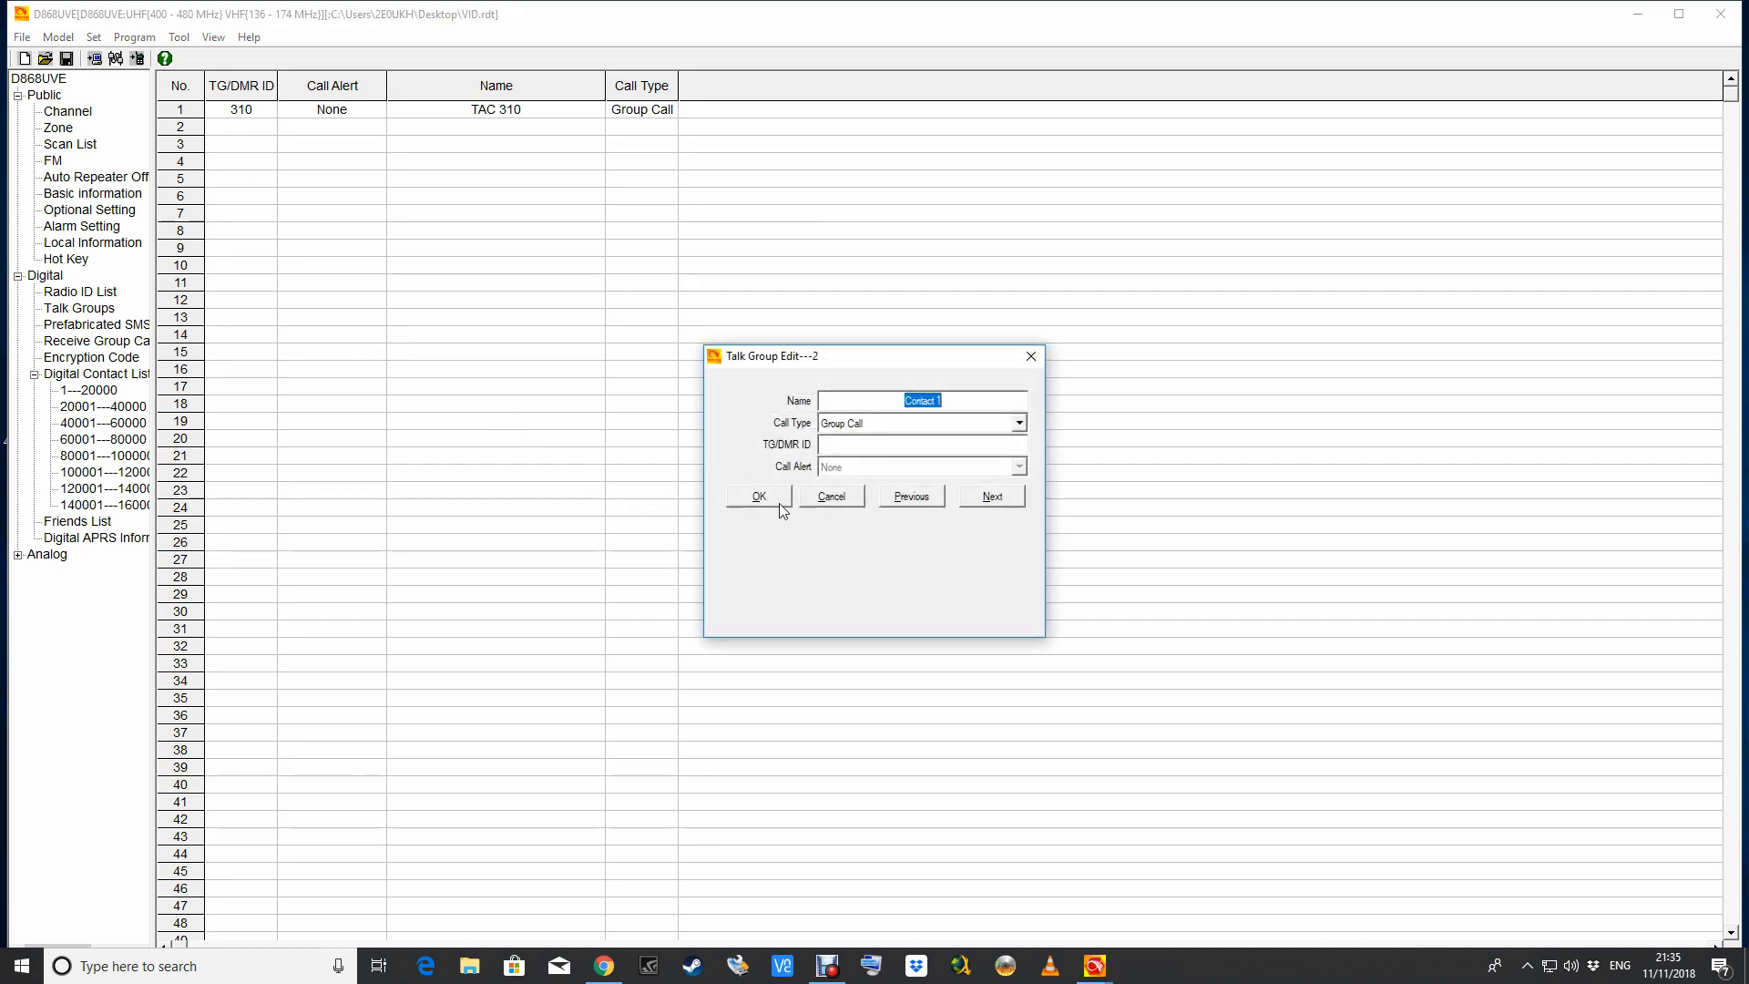
text(3100)
text(100)
click(757, 499)
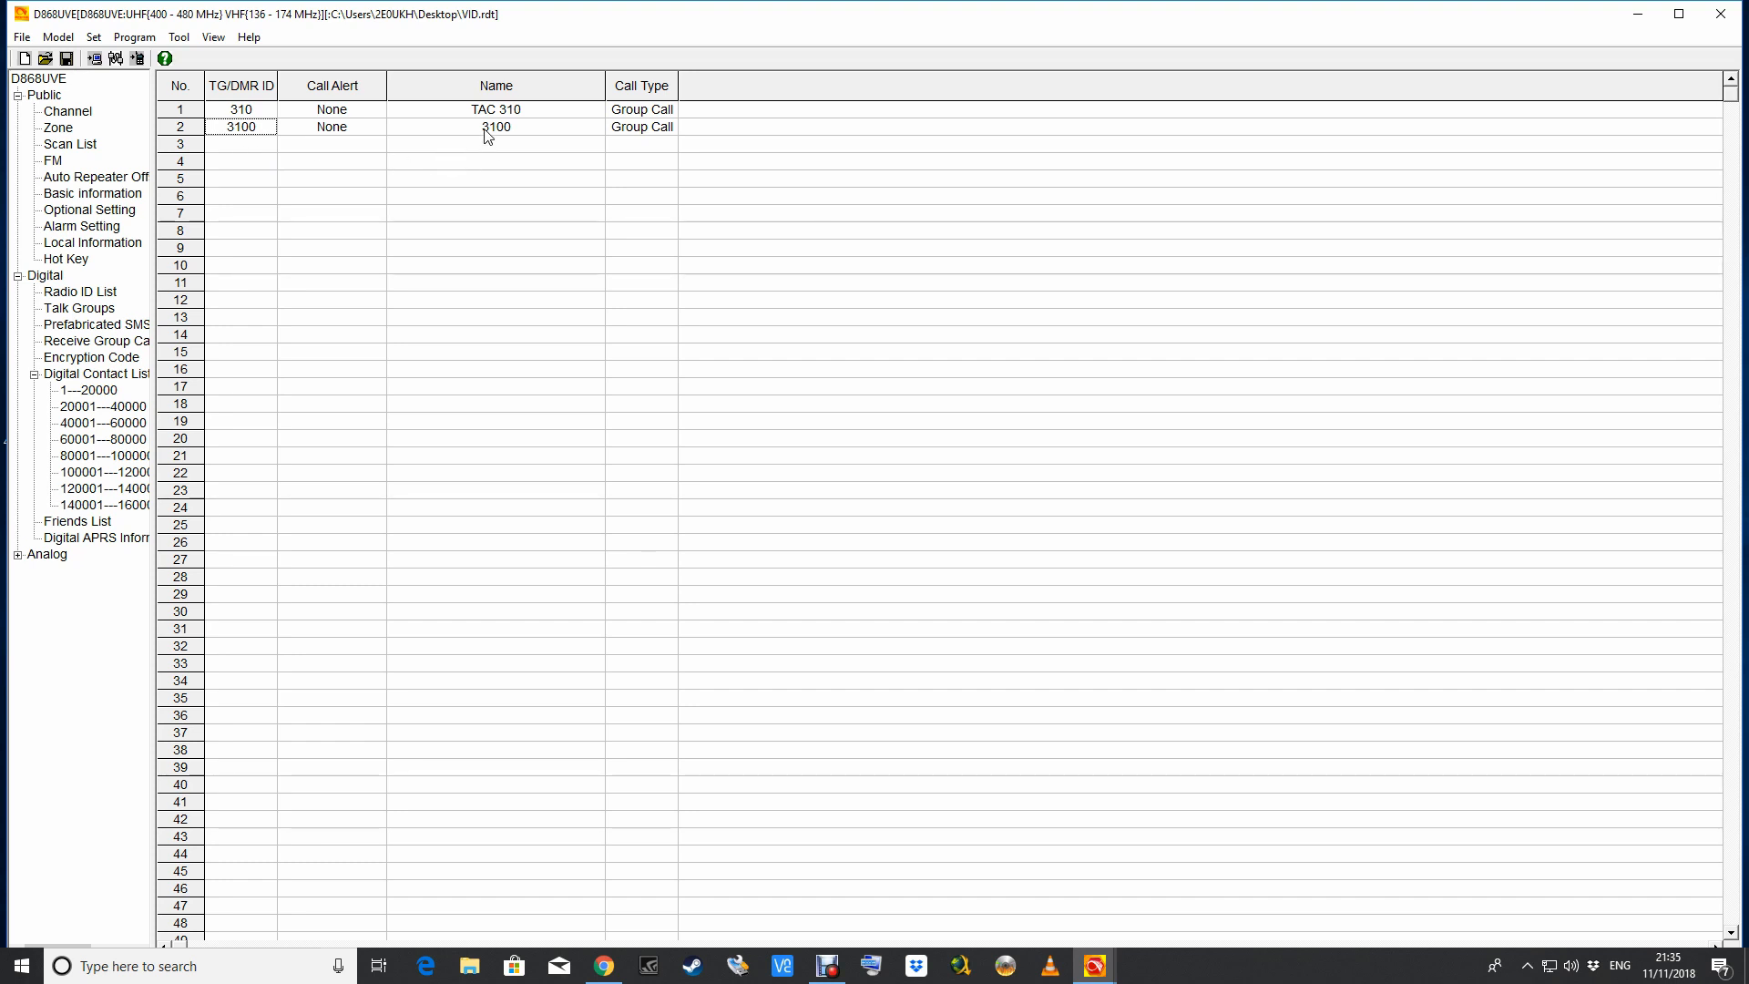
Add a group call talk group in row 3 named 2350 with TG/DMR ID 2350.
double_click(231, 149)
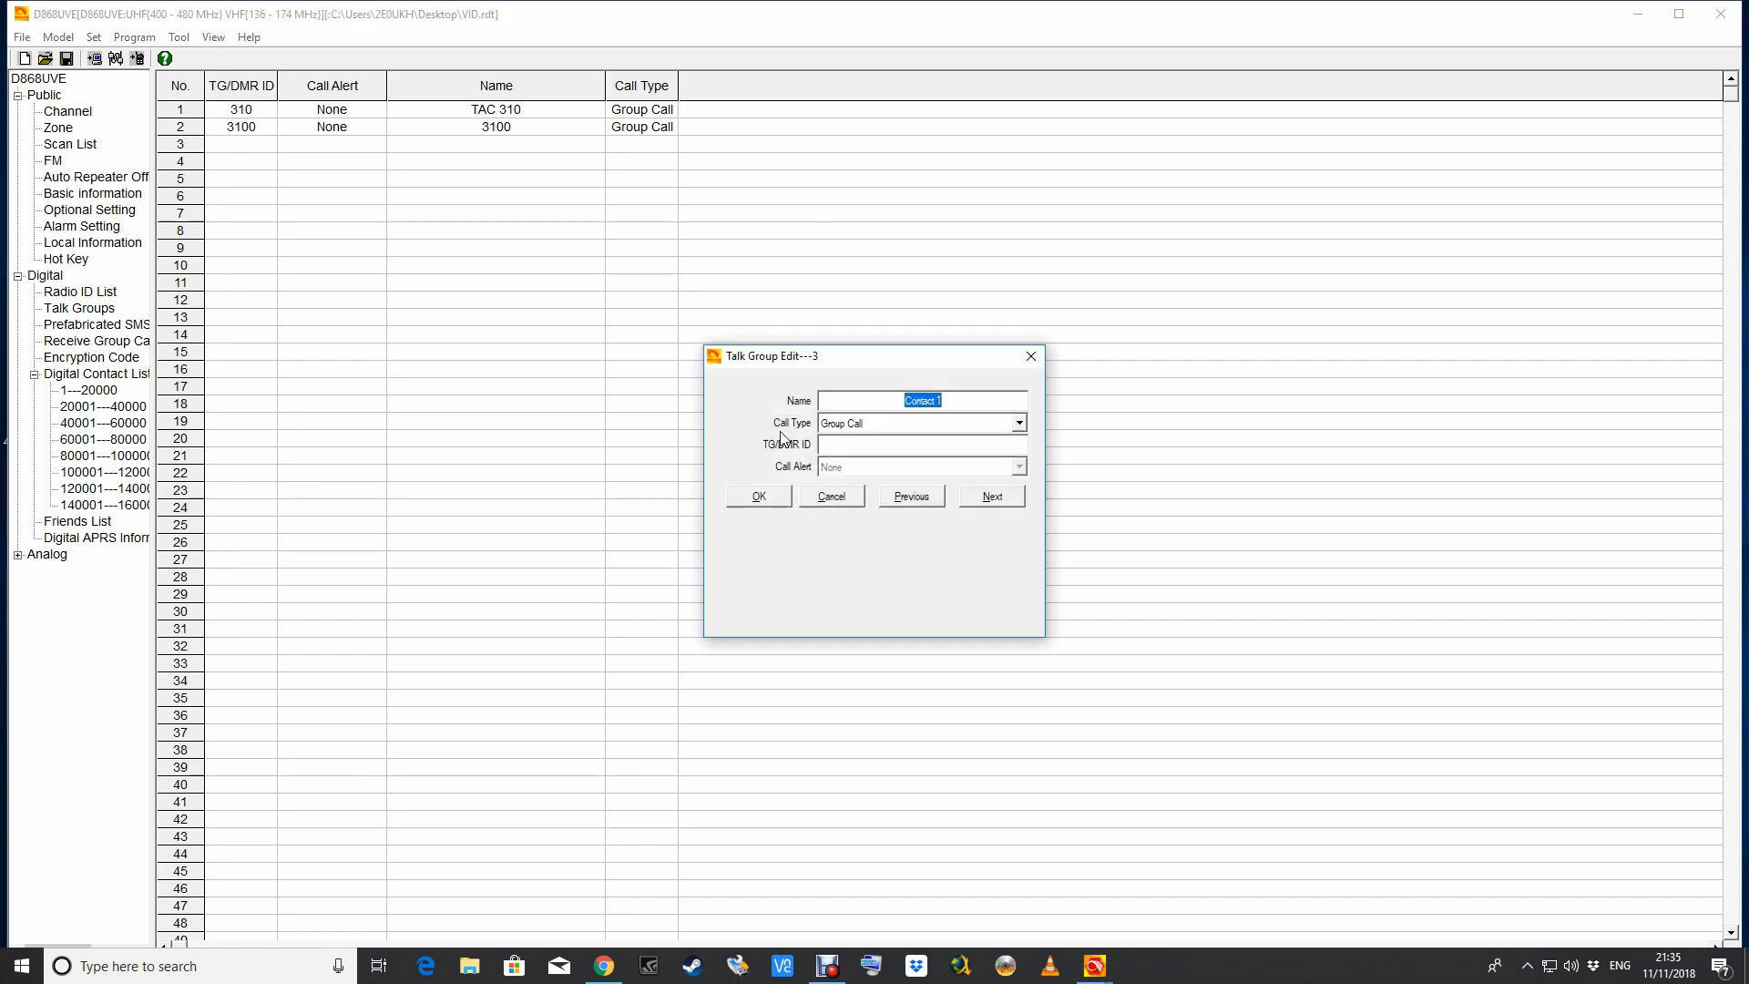
text(2350)
click(849, 443)
text(2350)
click(765, 504)
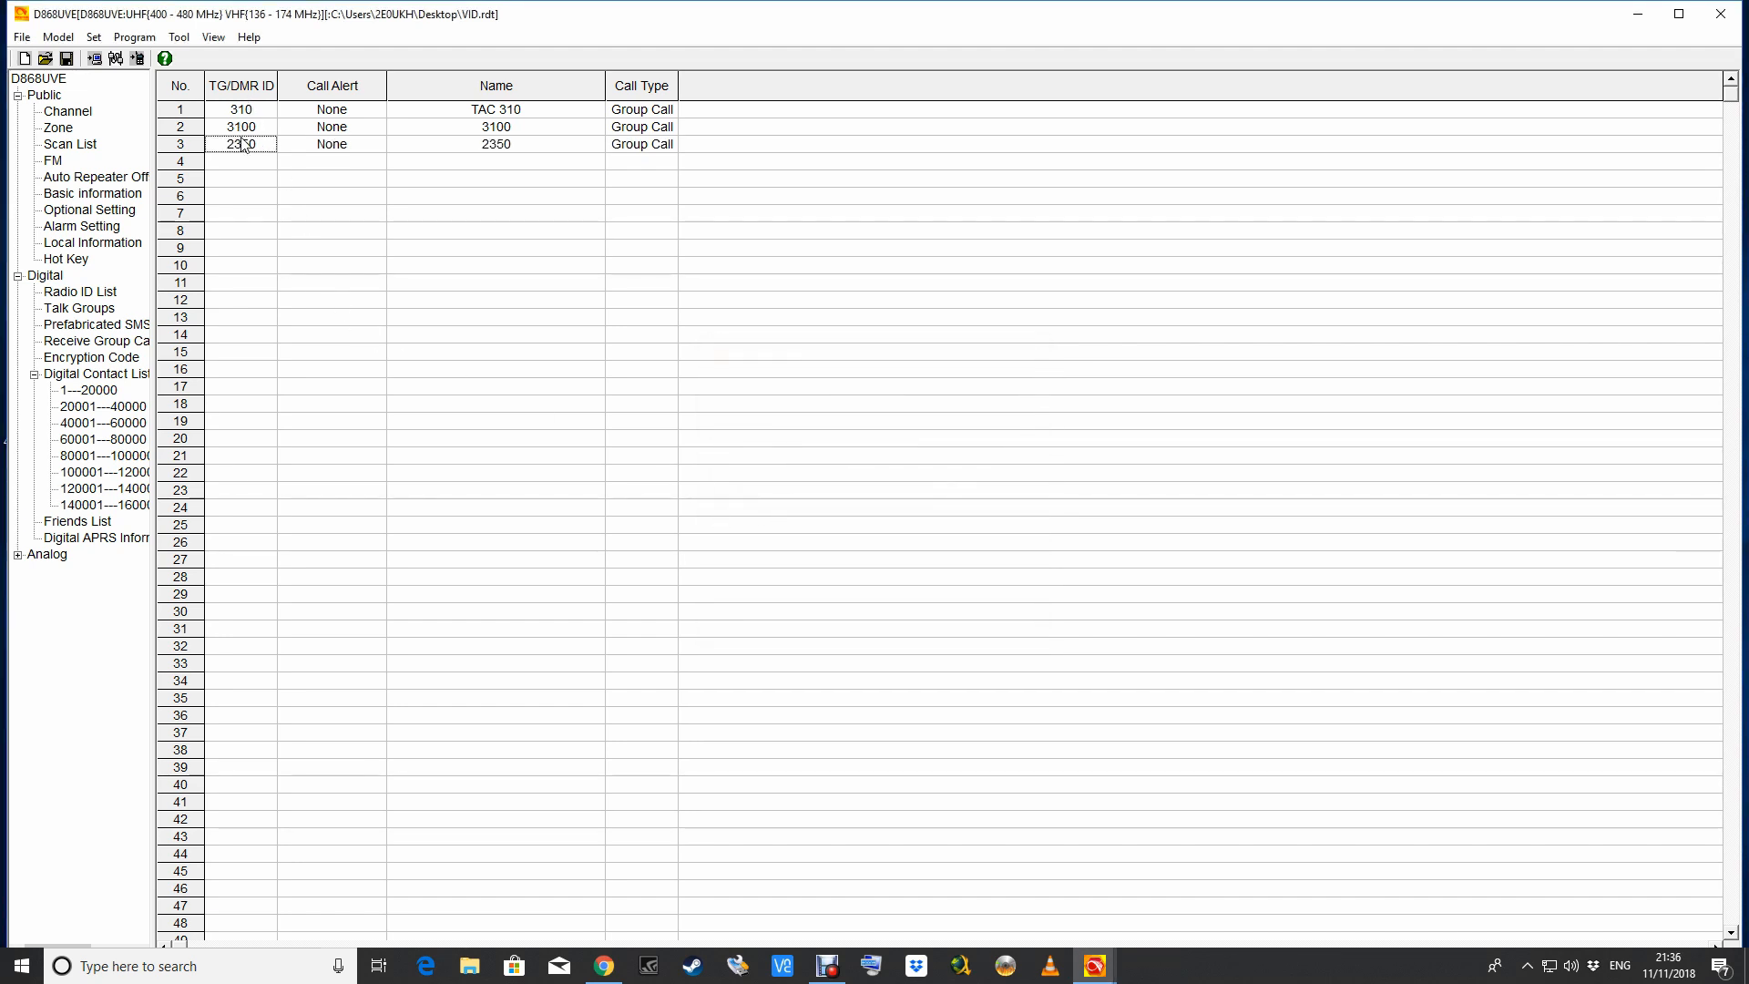
Copy the TAC 310 channel from row 20 of the channel list and paste it into row 21.
click(78, 115)
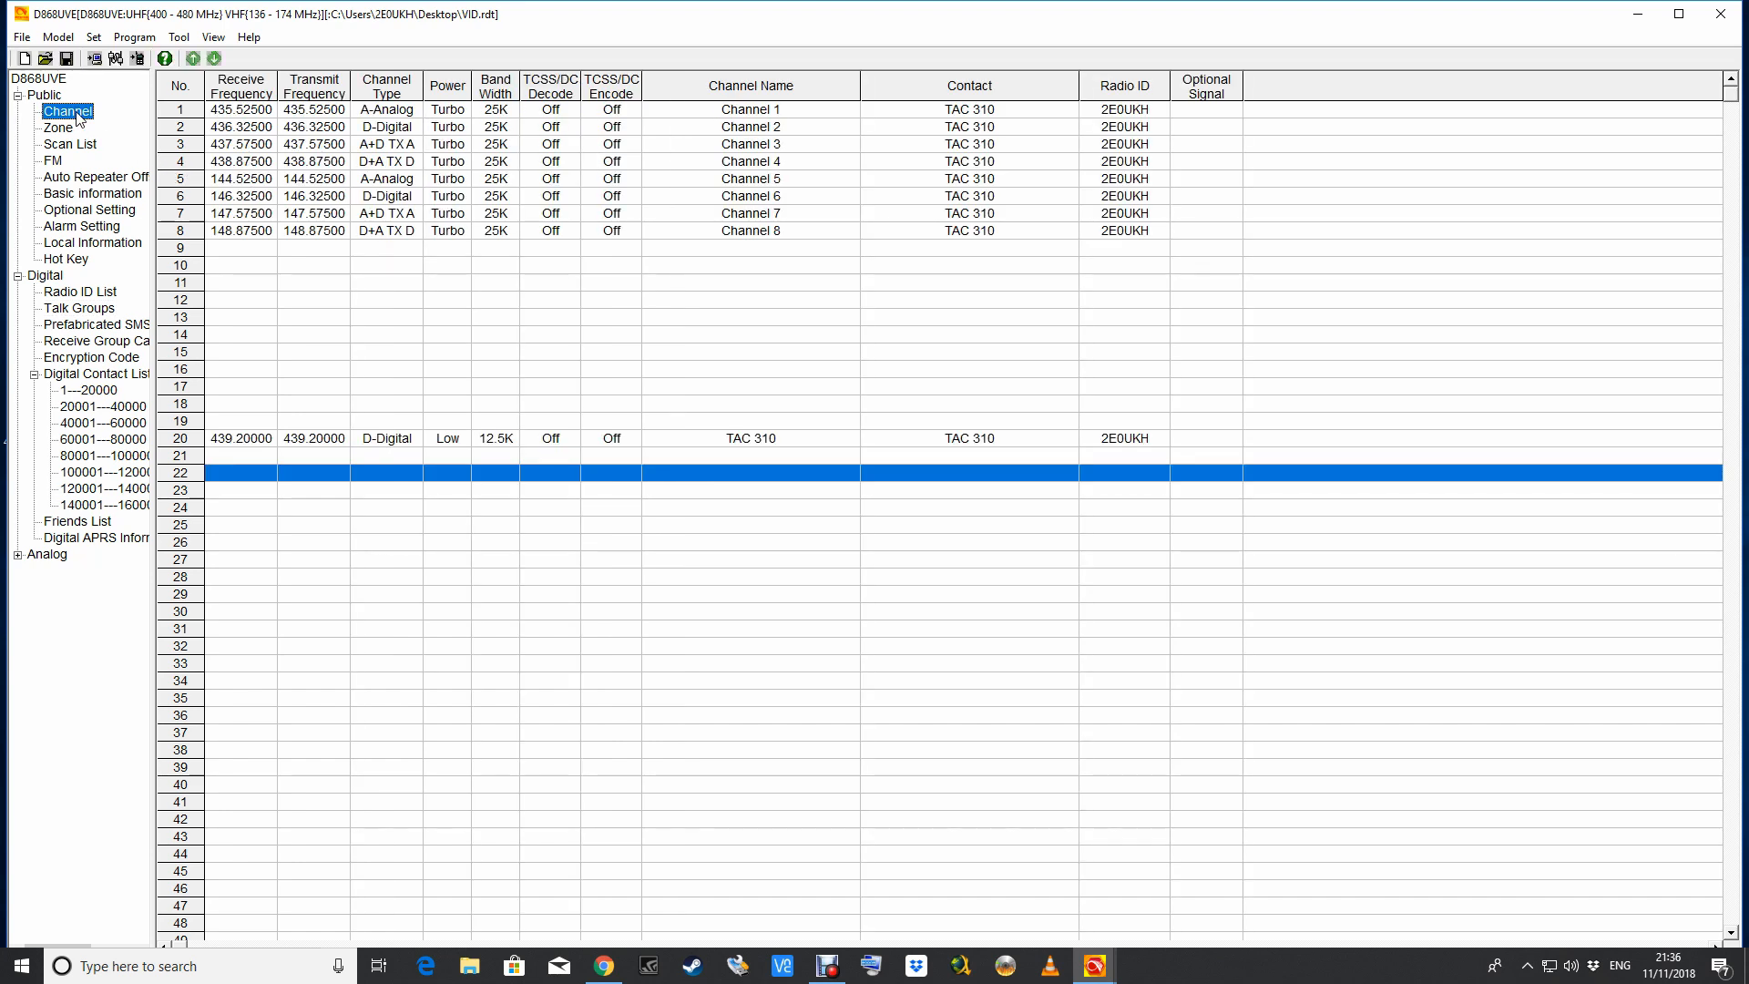
click(185, 438)
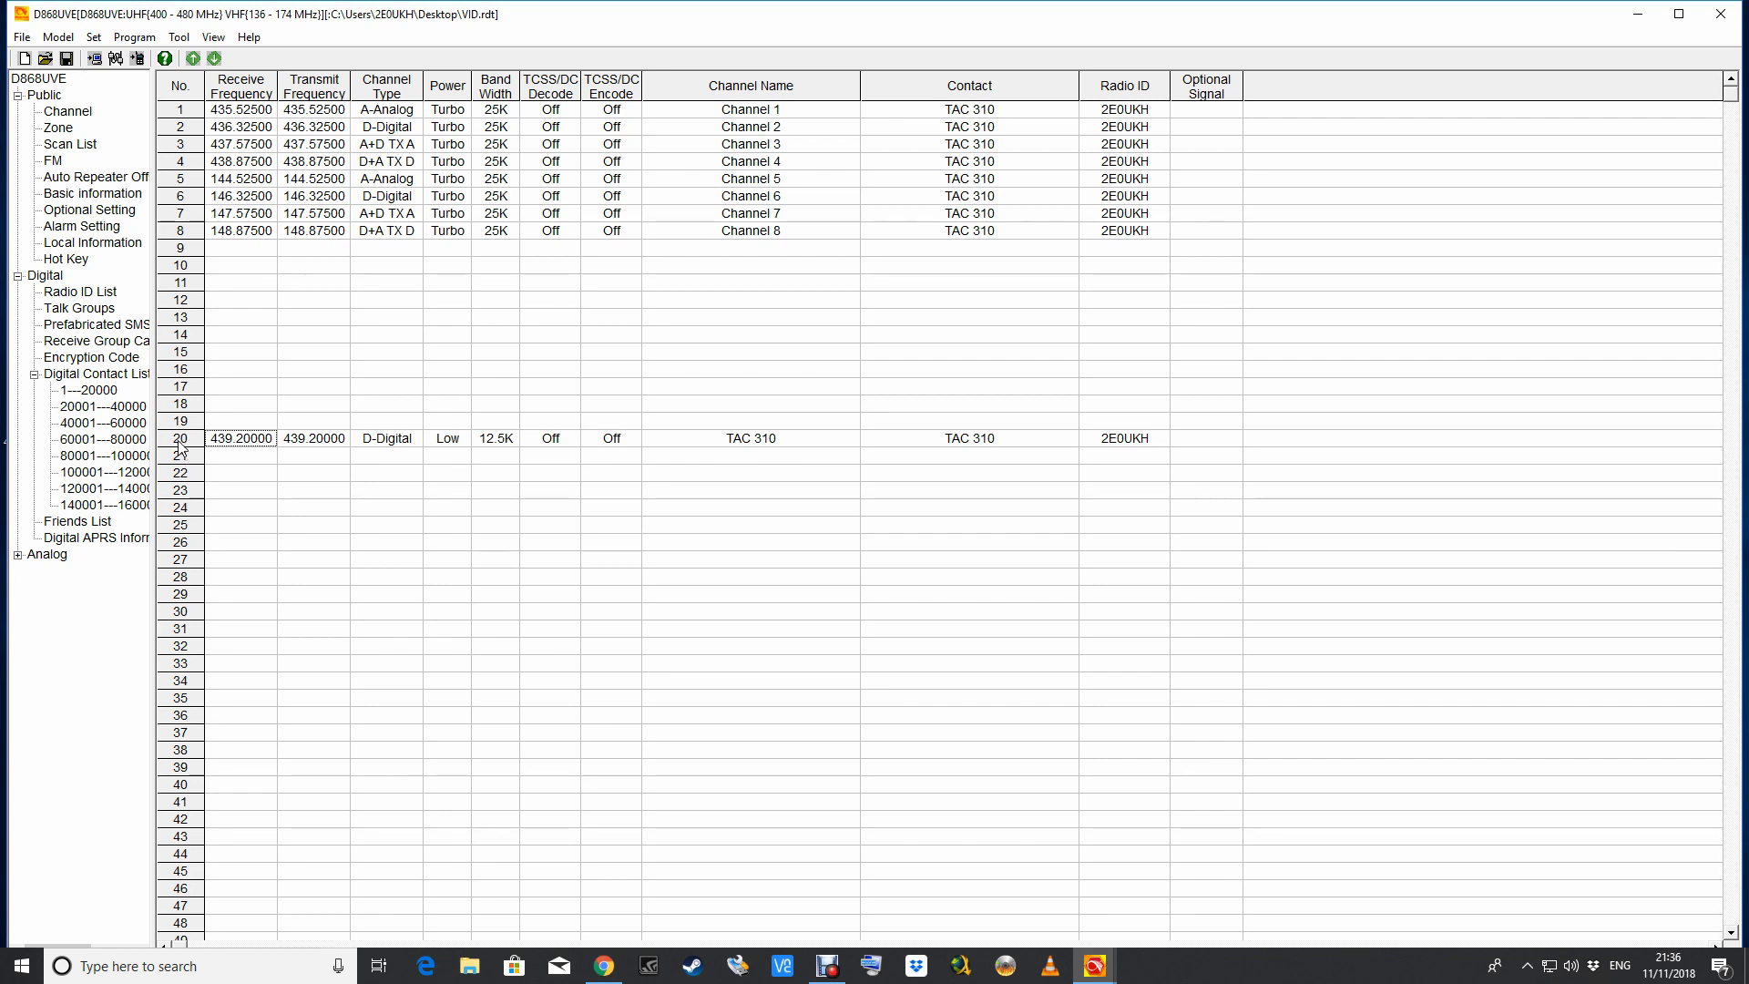
right_click(178, 441)
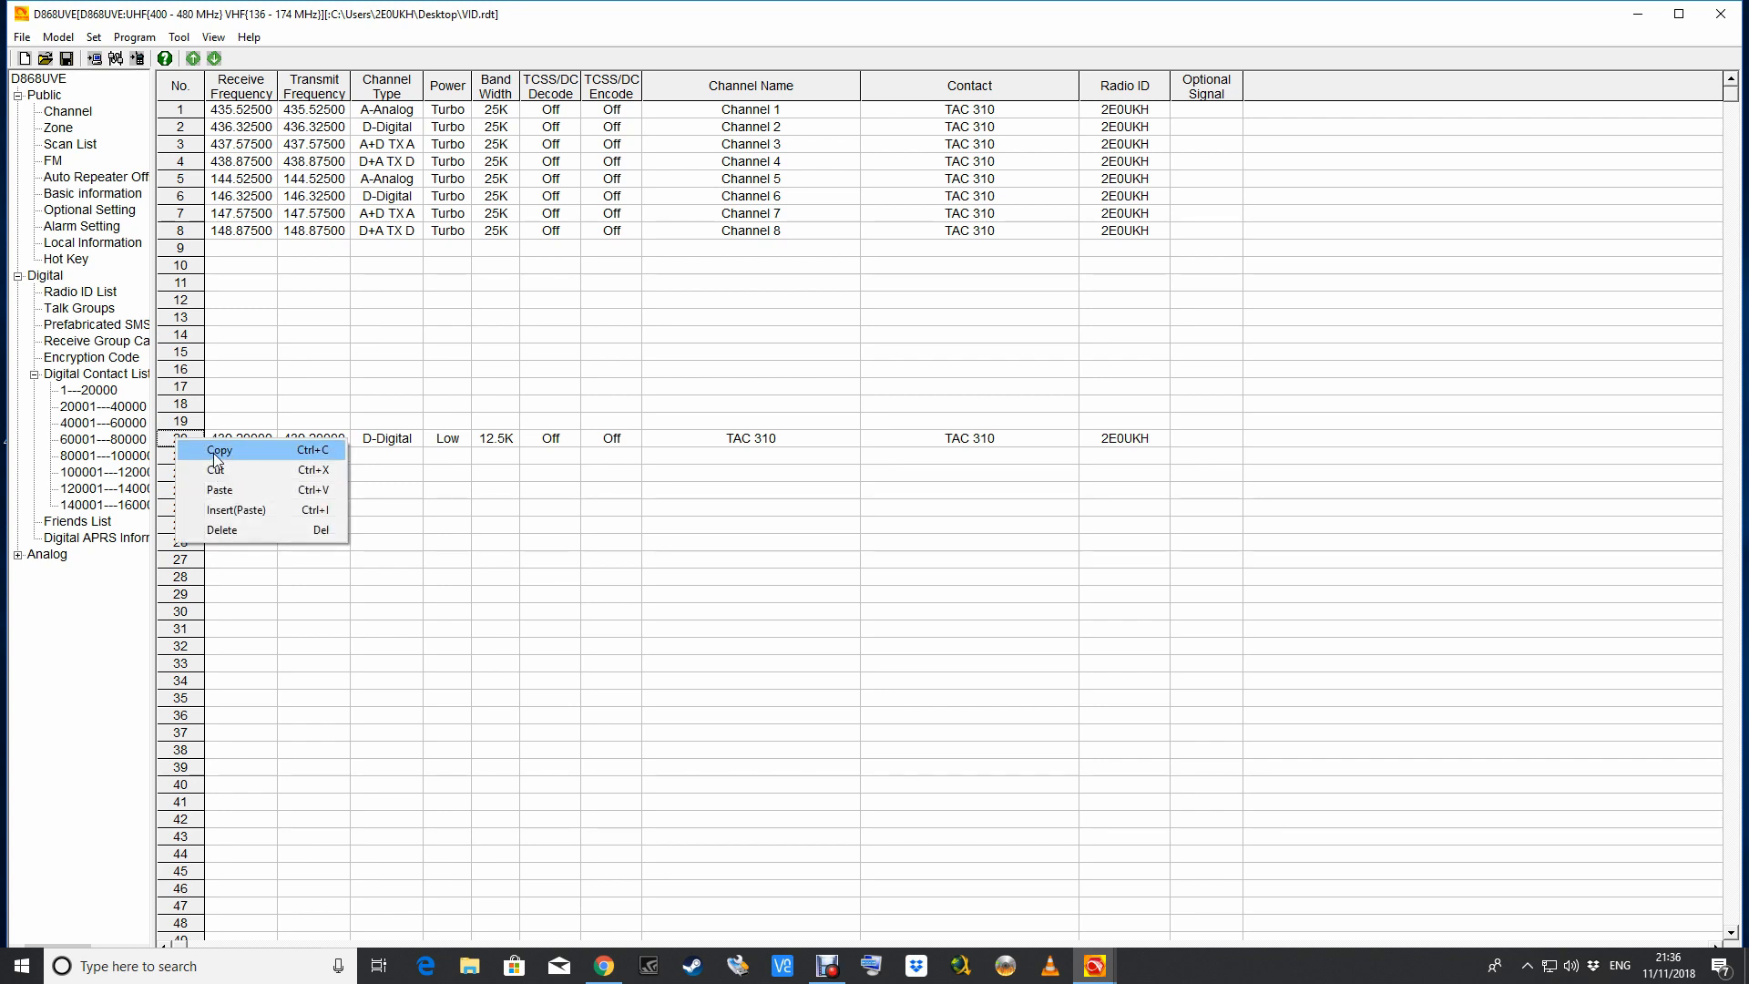
click(216, 450)
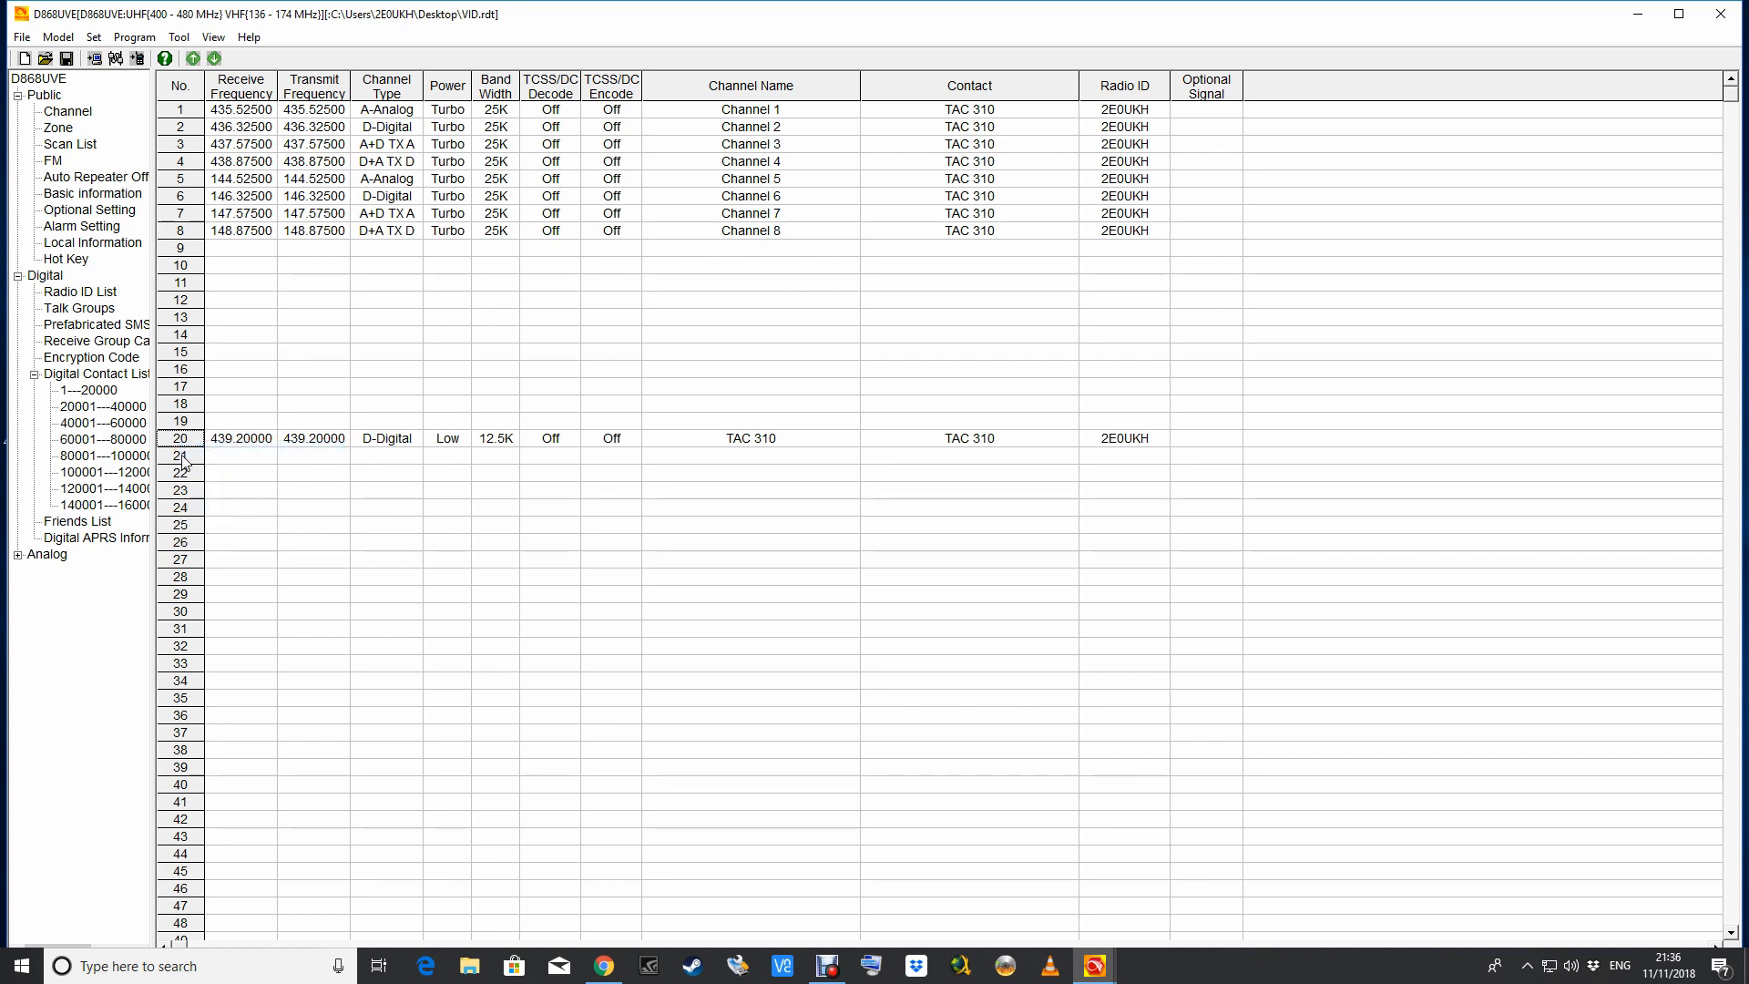
click(184, 462)
right_click(184, 462)
click(227, 505)
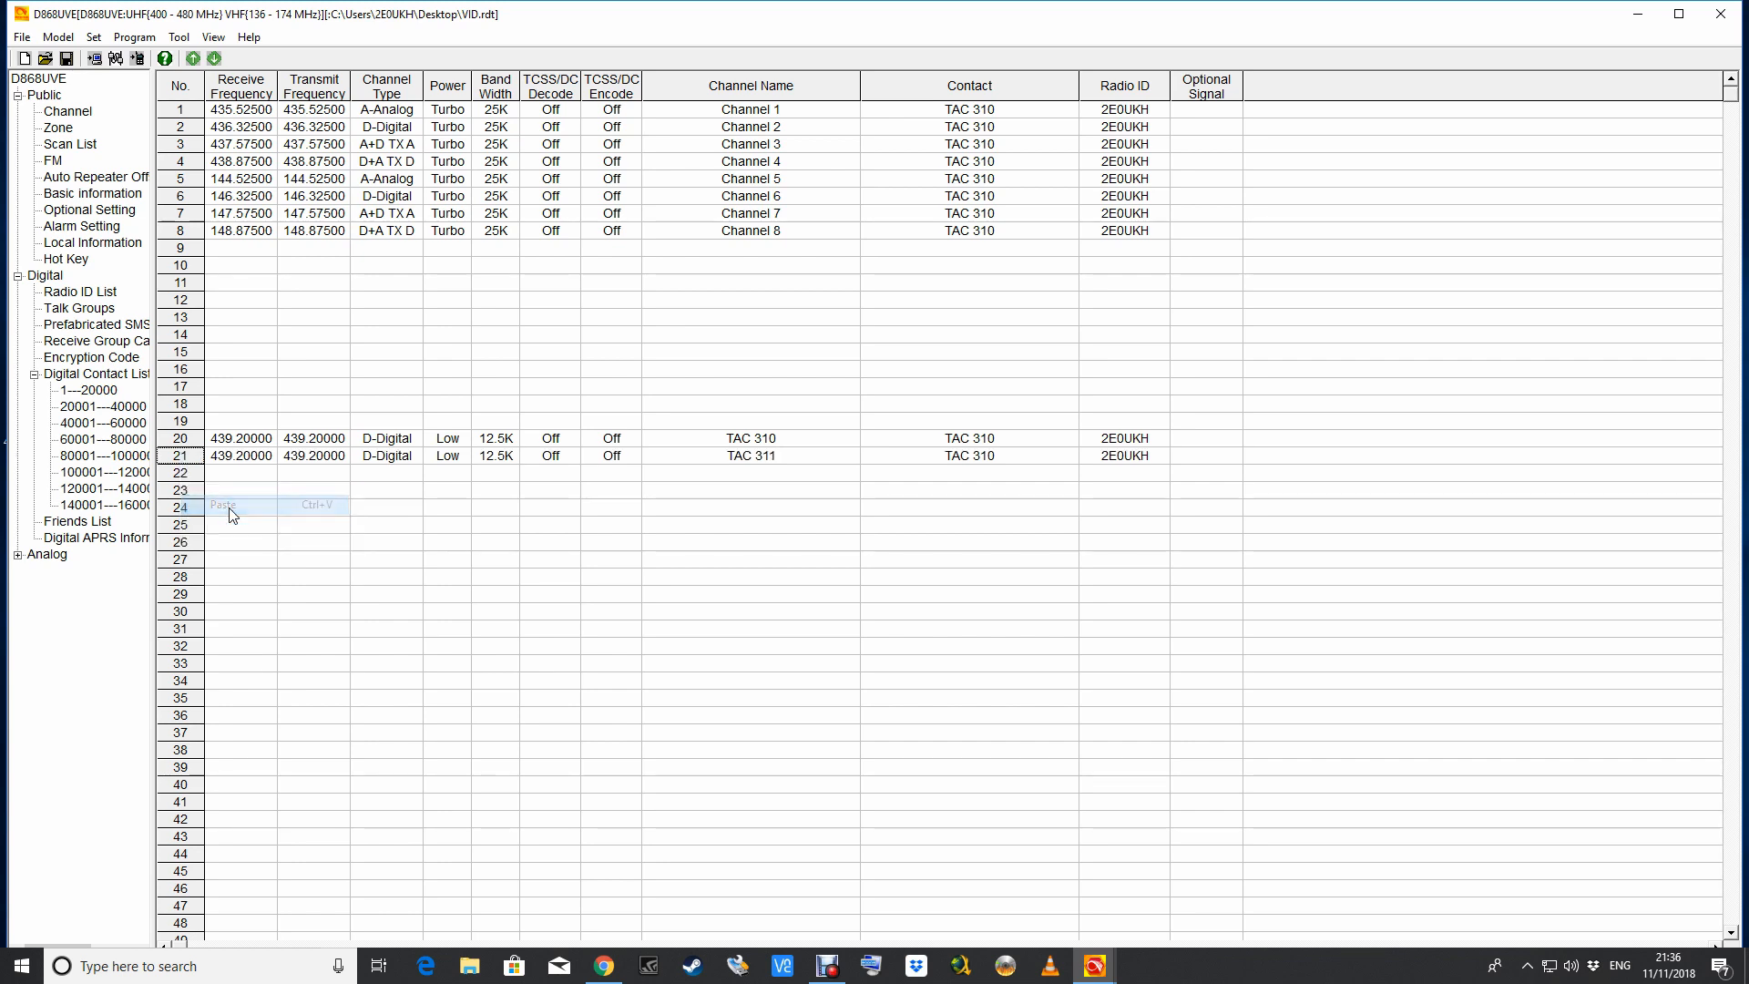
Paste the copied TAC 310 channel into row 22 of the channel list.
click(185, 471)
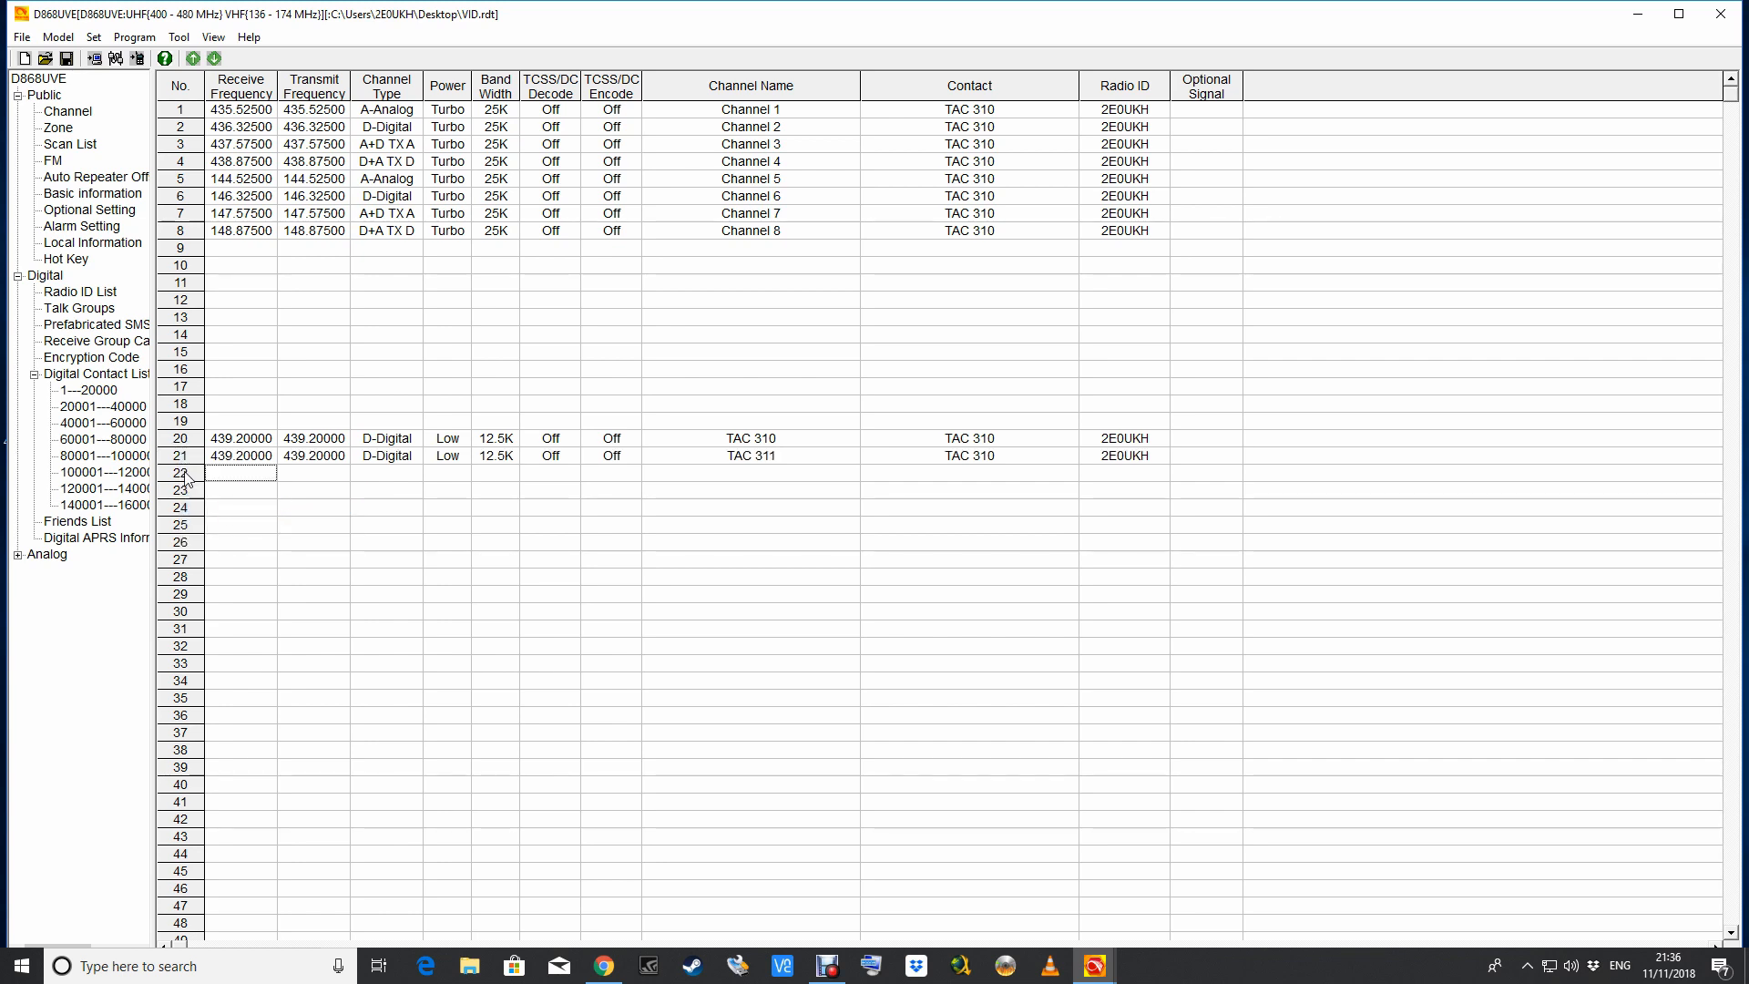
right_click(185, 471)
click(227, 523)
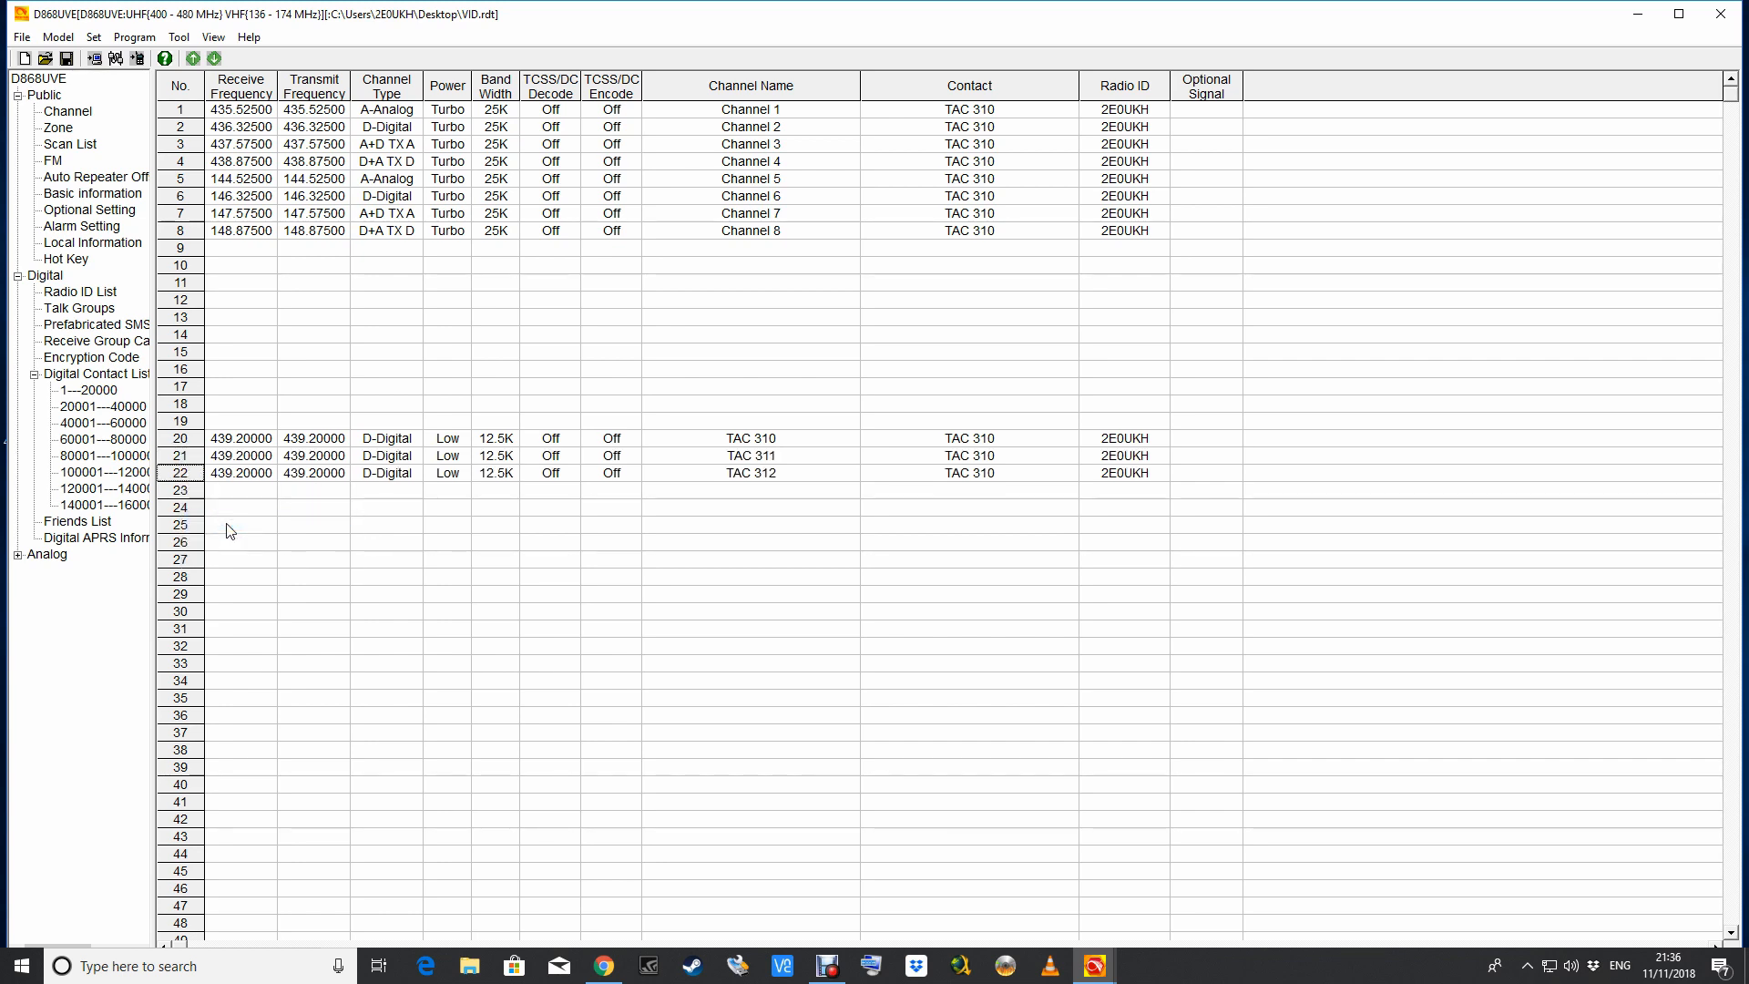
Rename the channel in row 21 as 3100, assign it the 3100 contact and accept the channel settings.
double_click(246, 457)
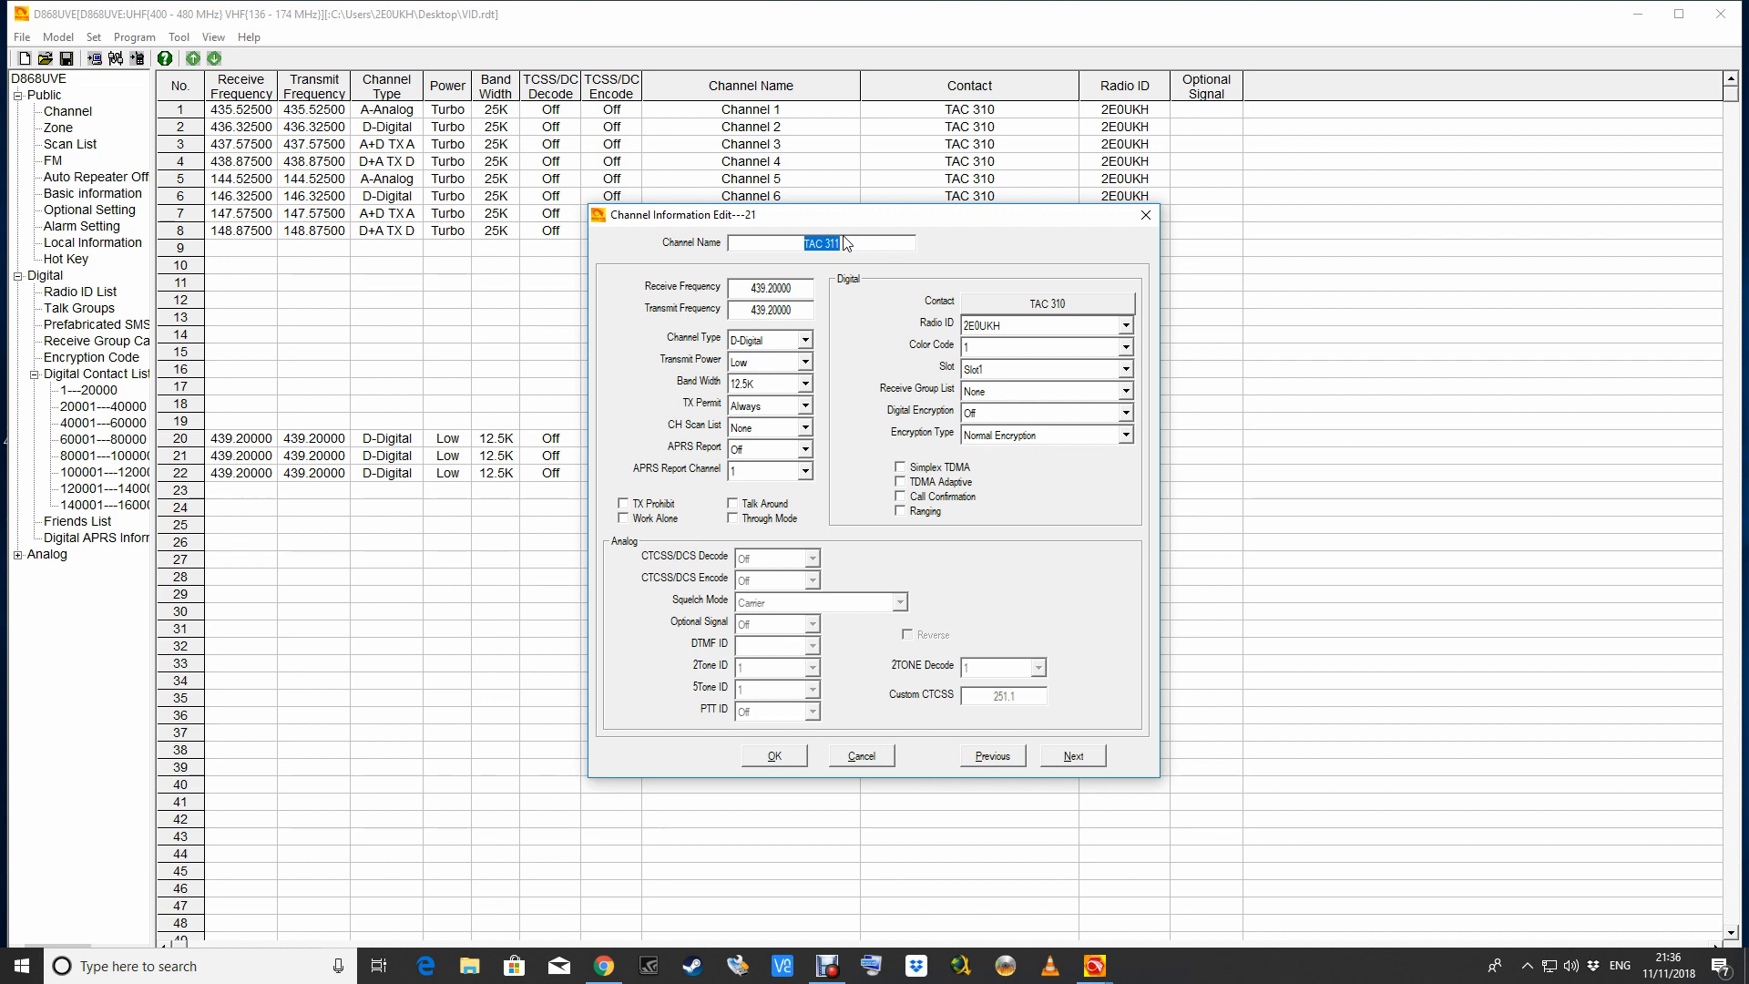
text(3100)
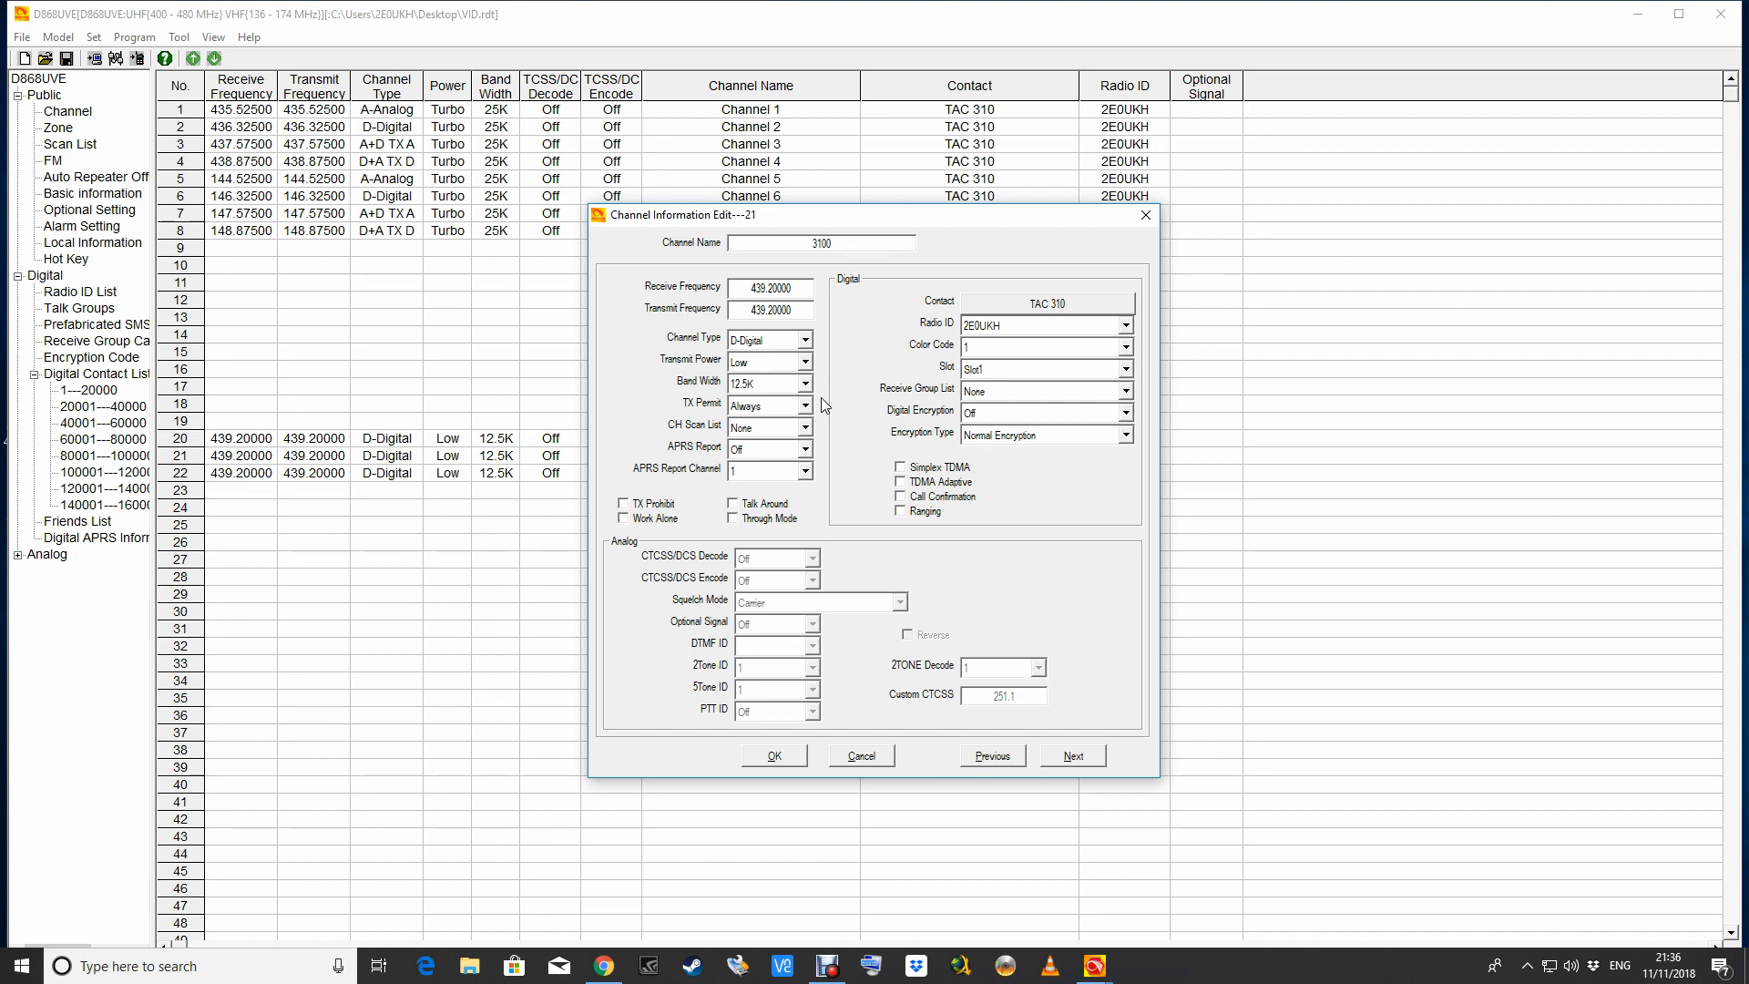
click(1036, 308)
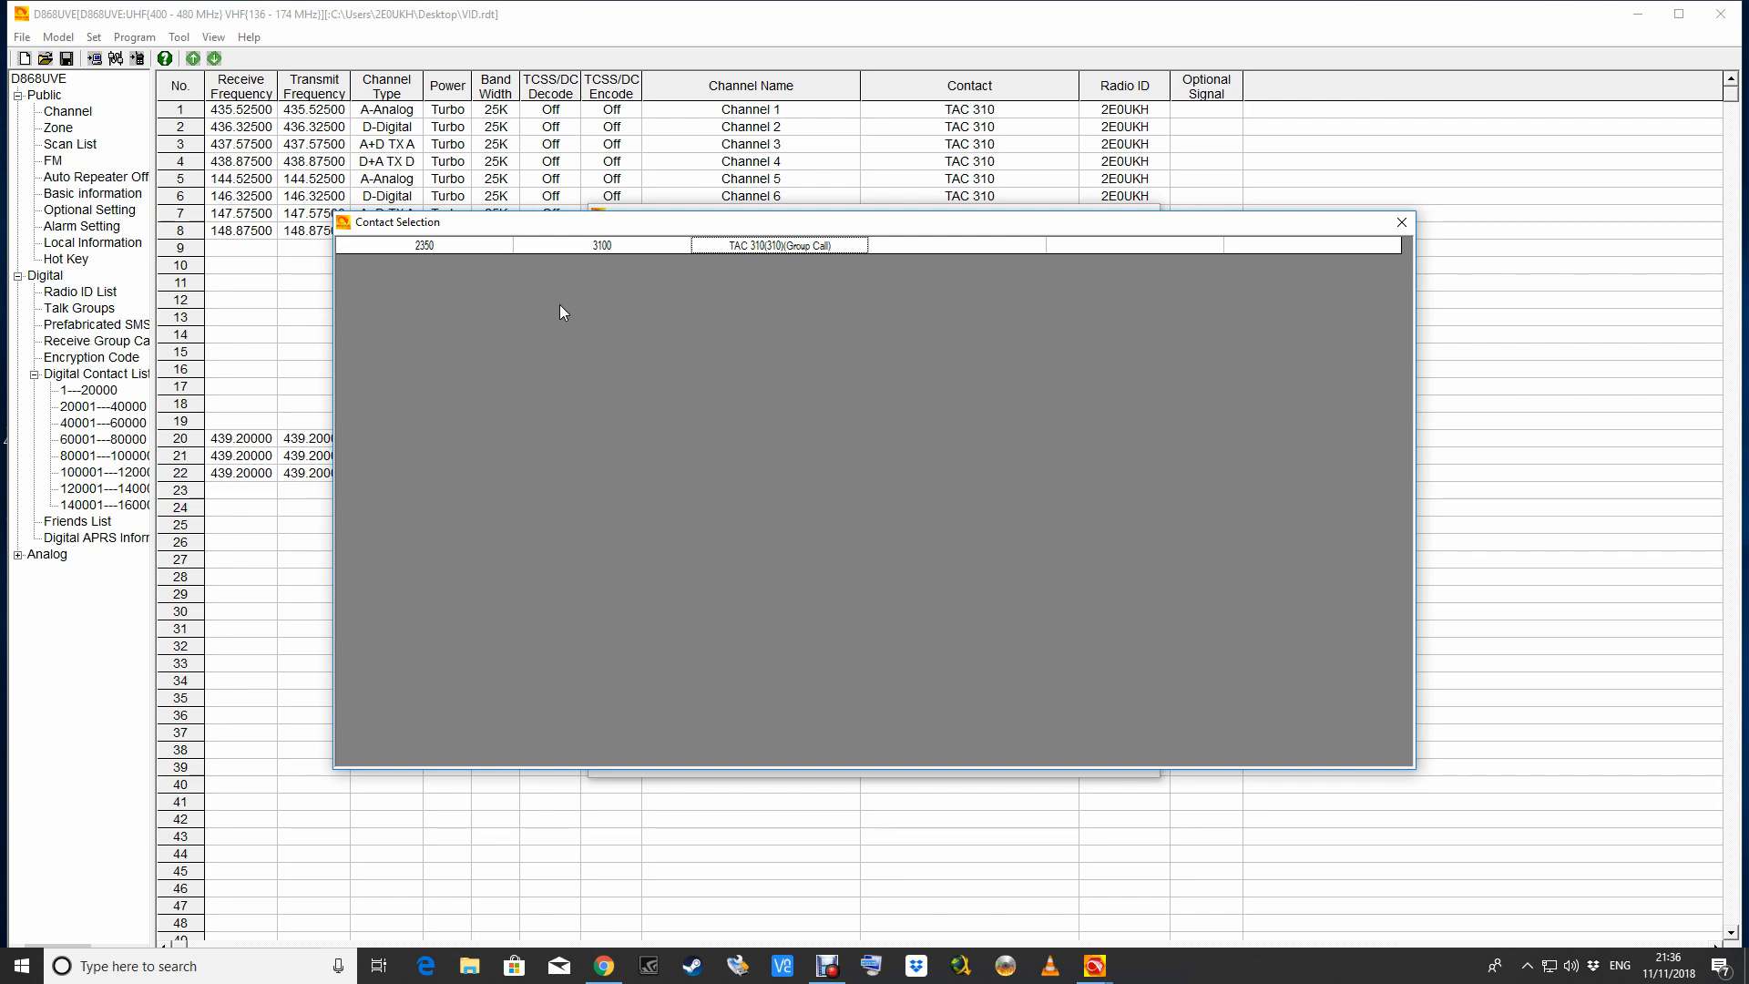
double_click(597, 245)
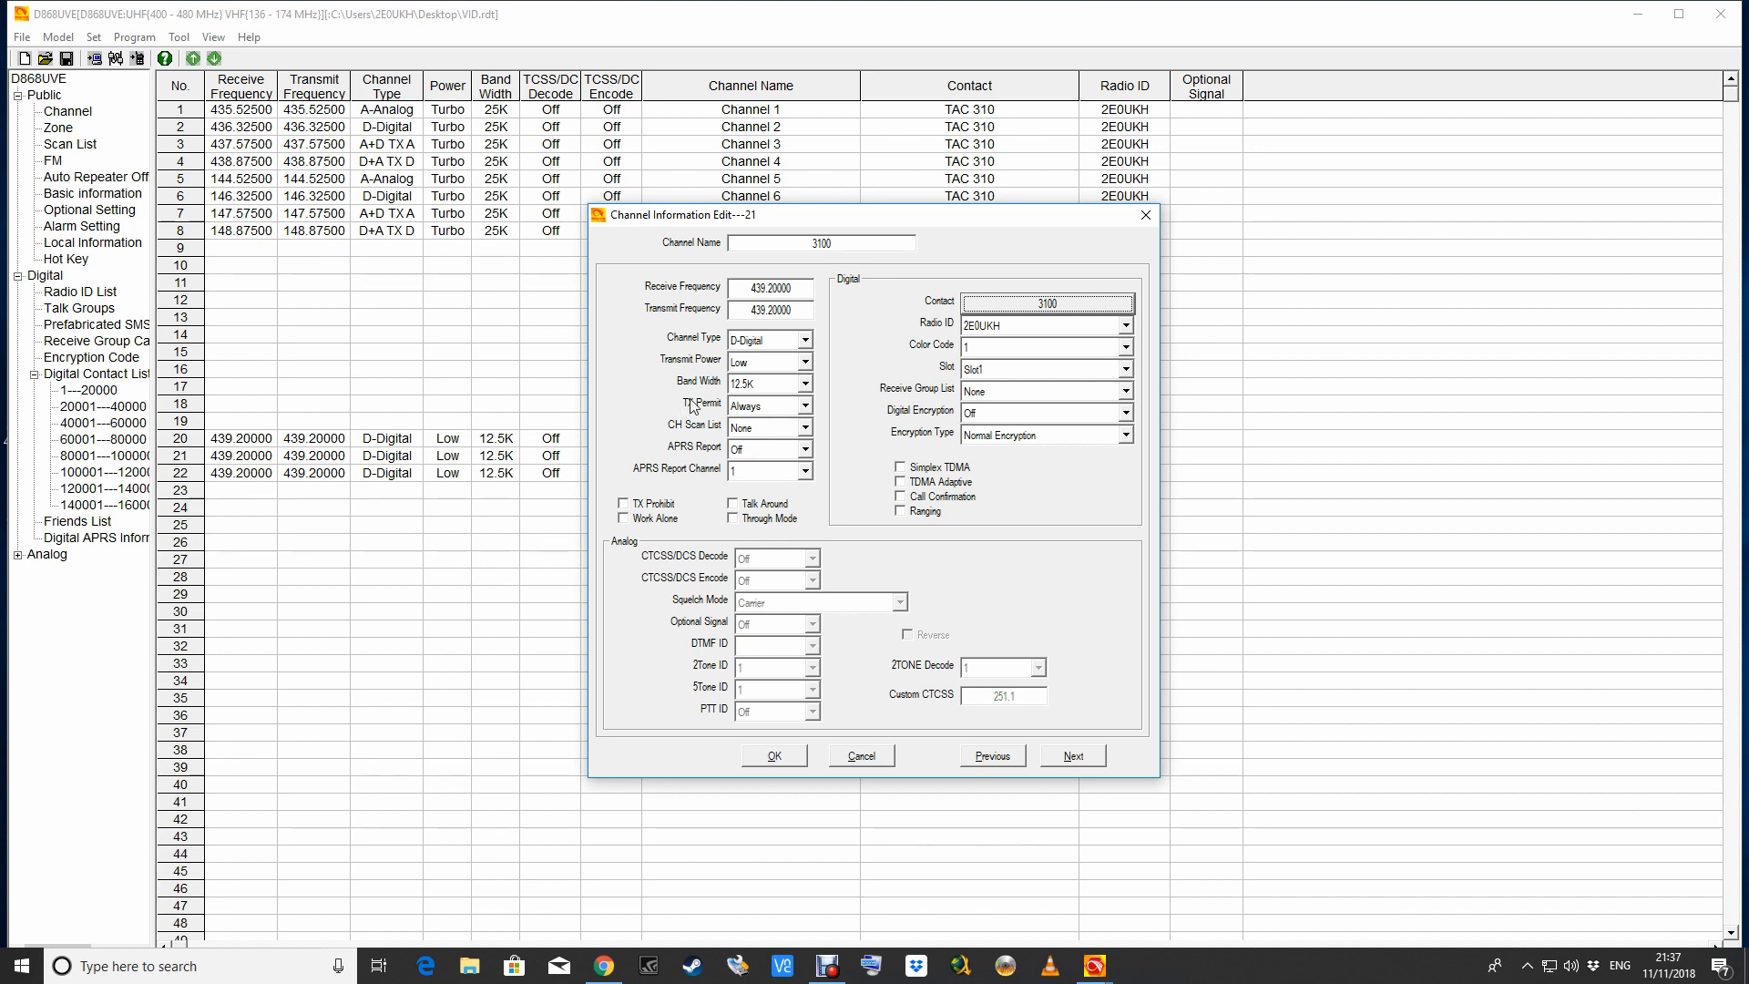
click(774, 758)
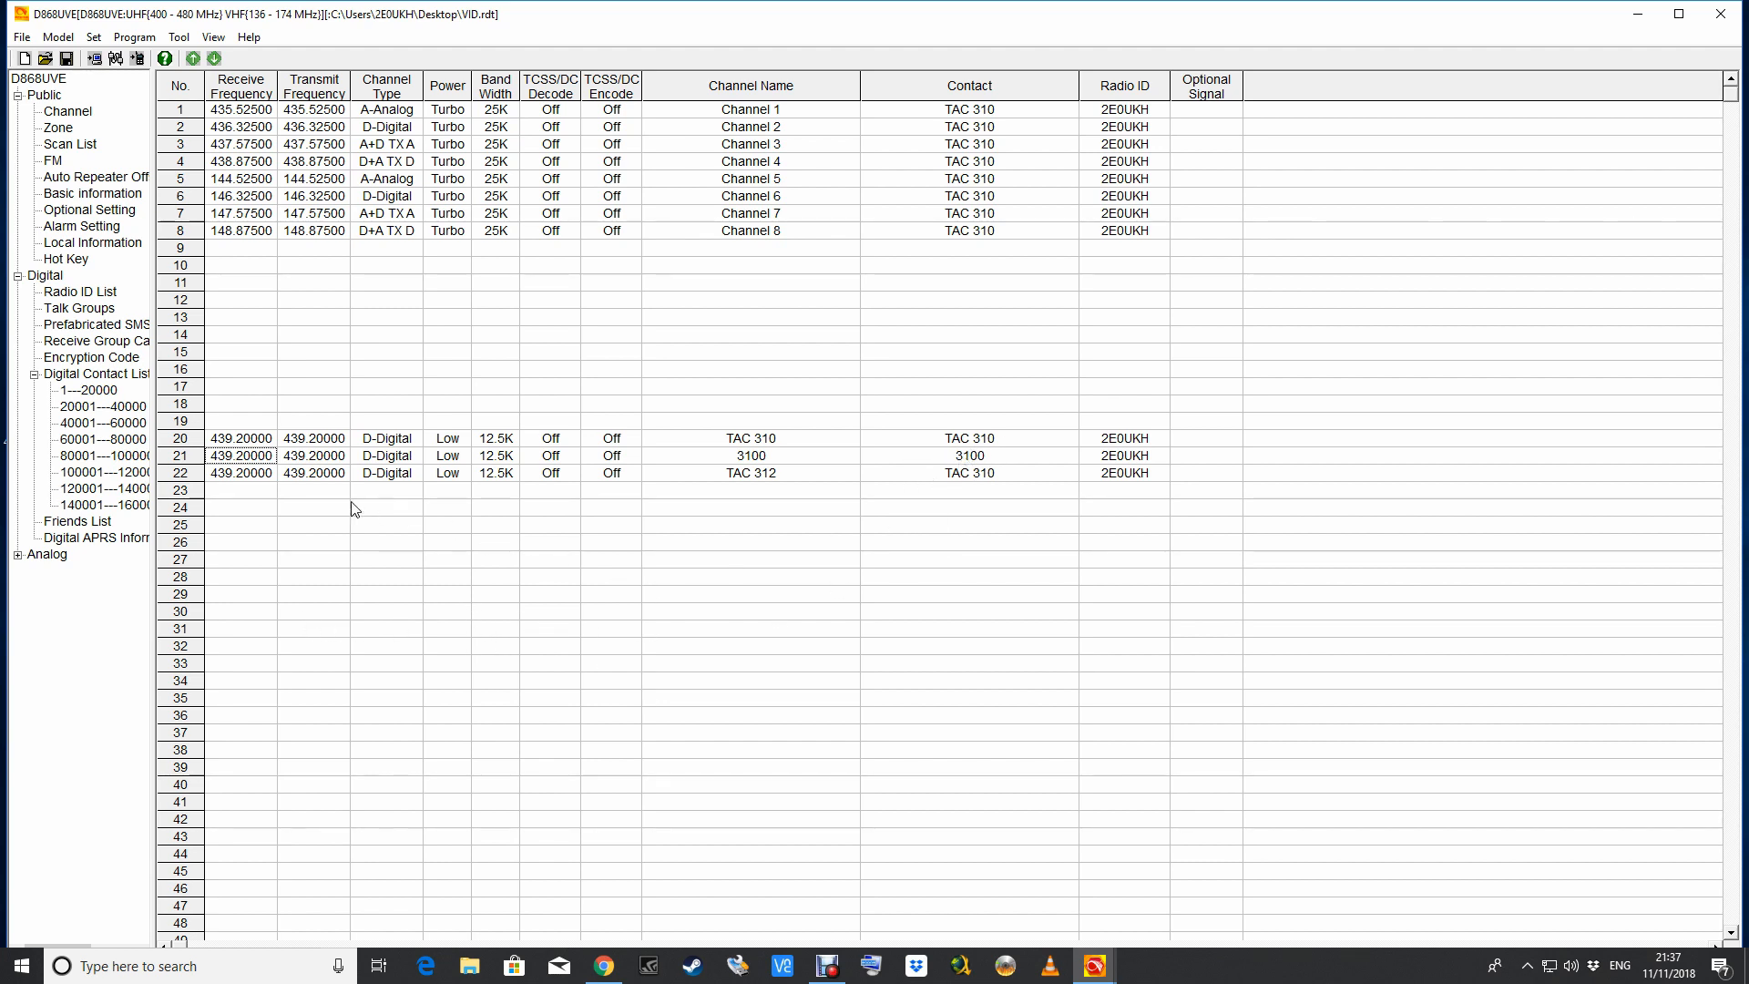
Rename the channel in row 22 as 2350, assign it the 2350 contact and accept the channel settings.
double_click(236, 473)
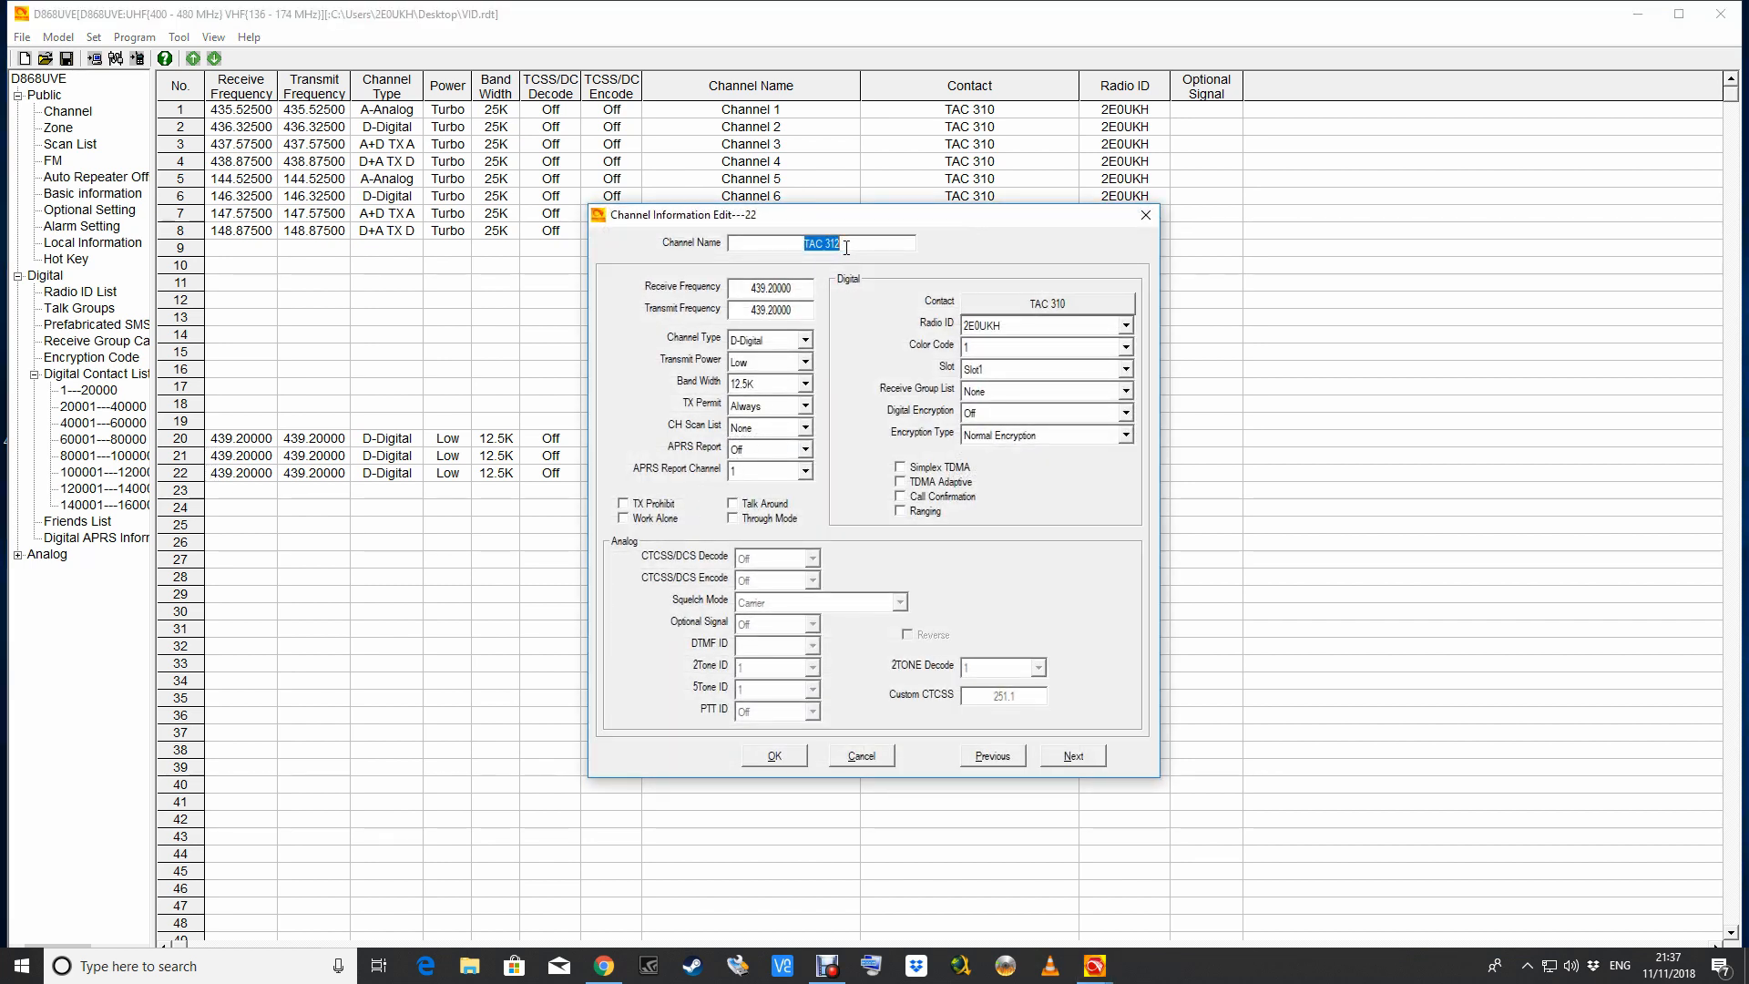
text(2350)
click(1026, 304)
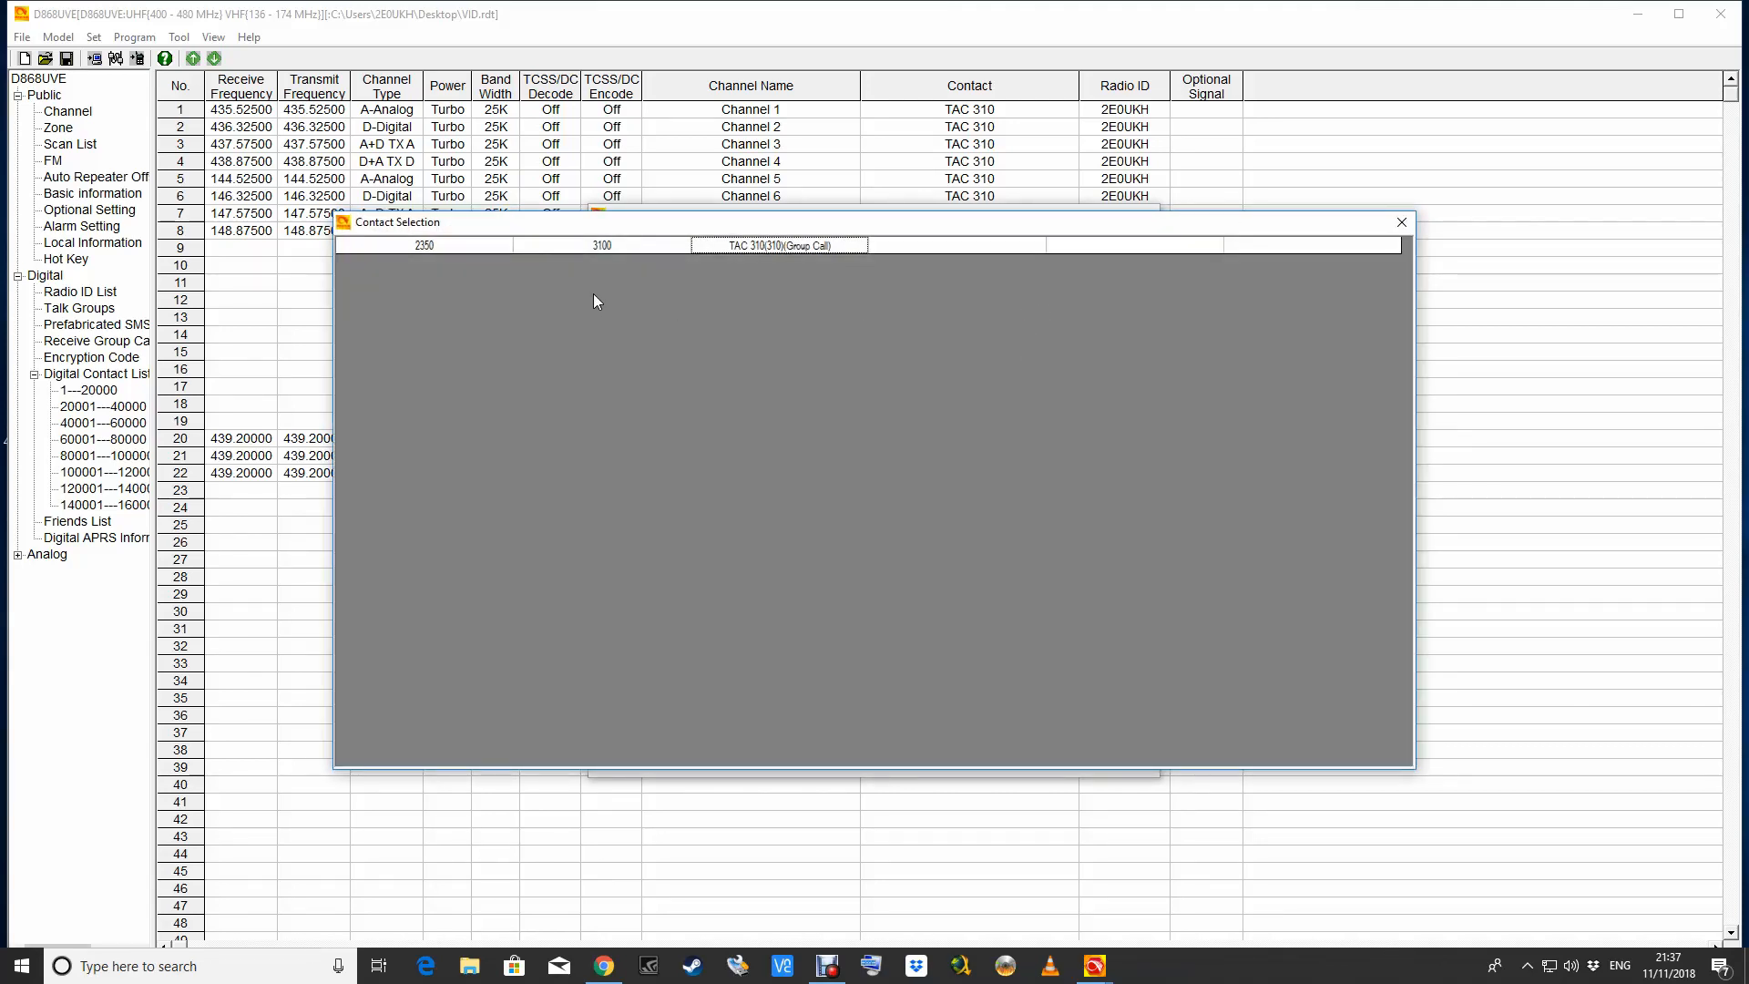
click(423, 248)
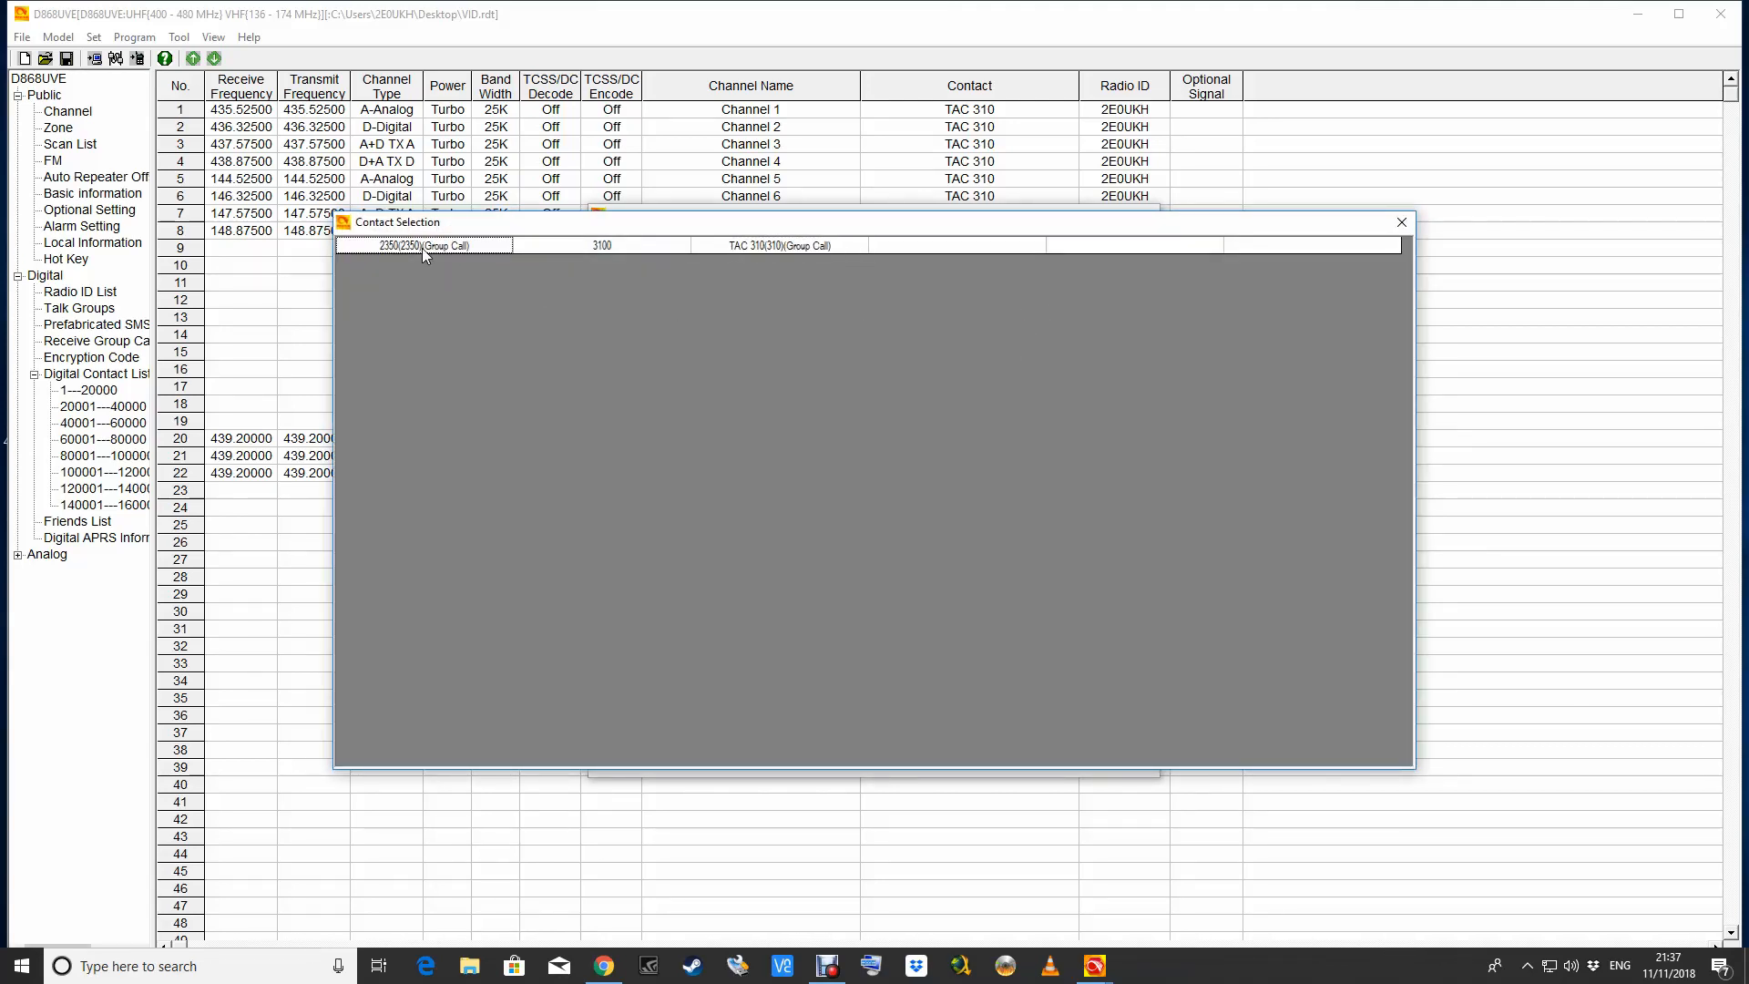
double_click(423, 248)
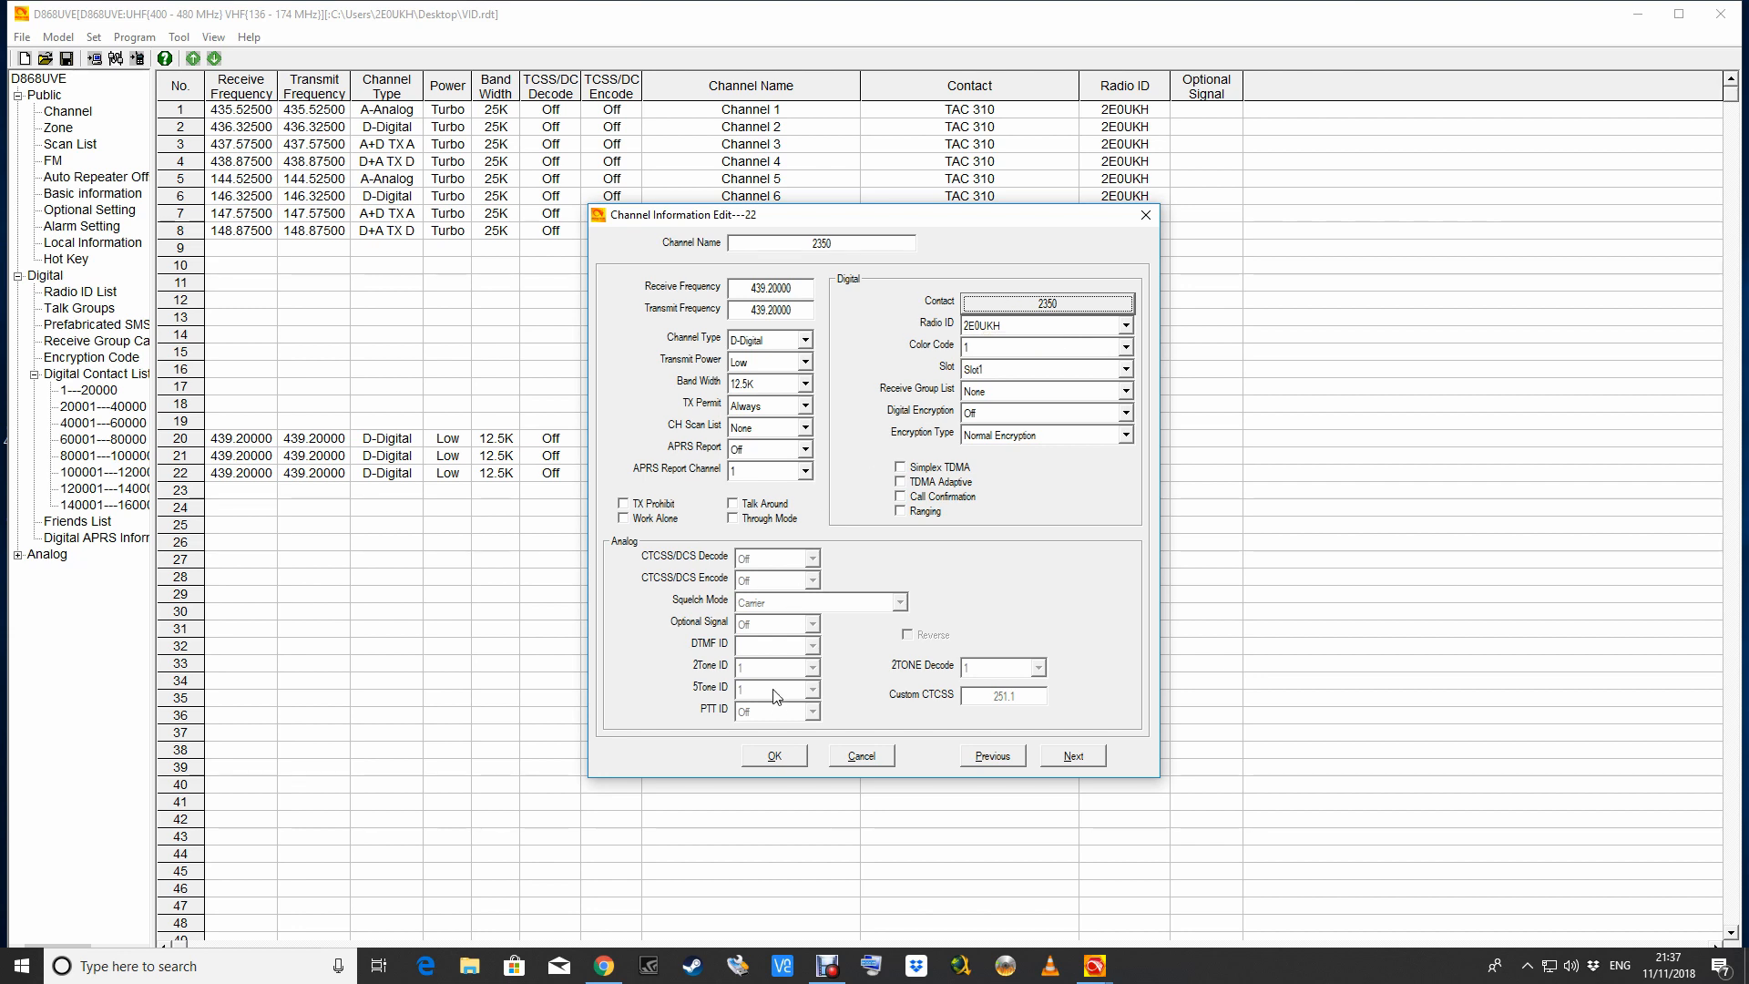
click(774, 756)
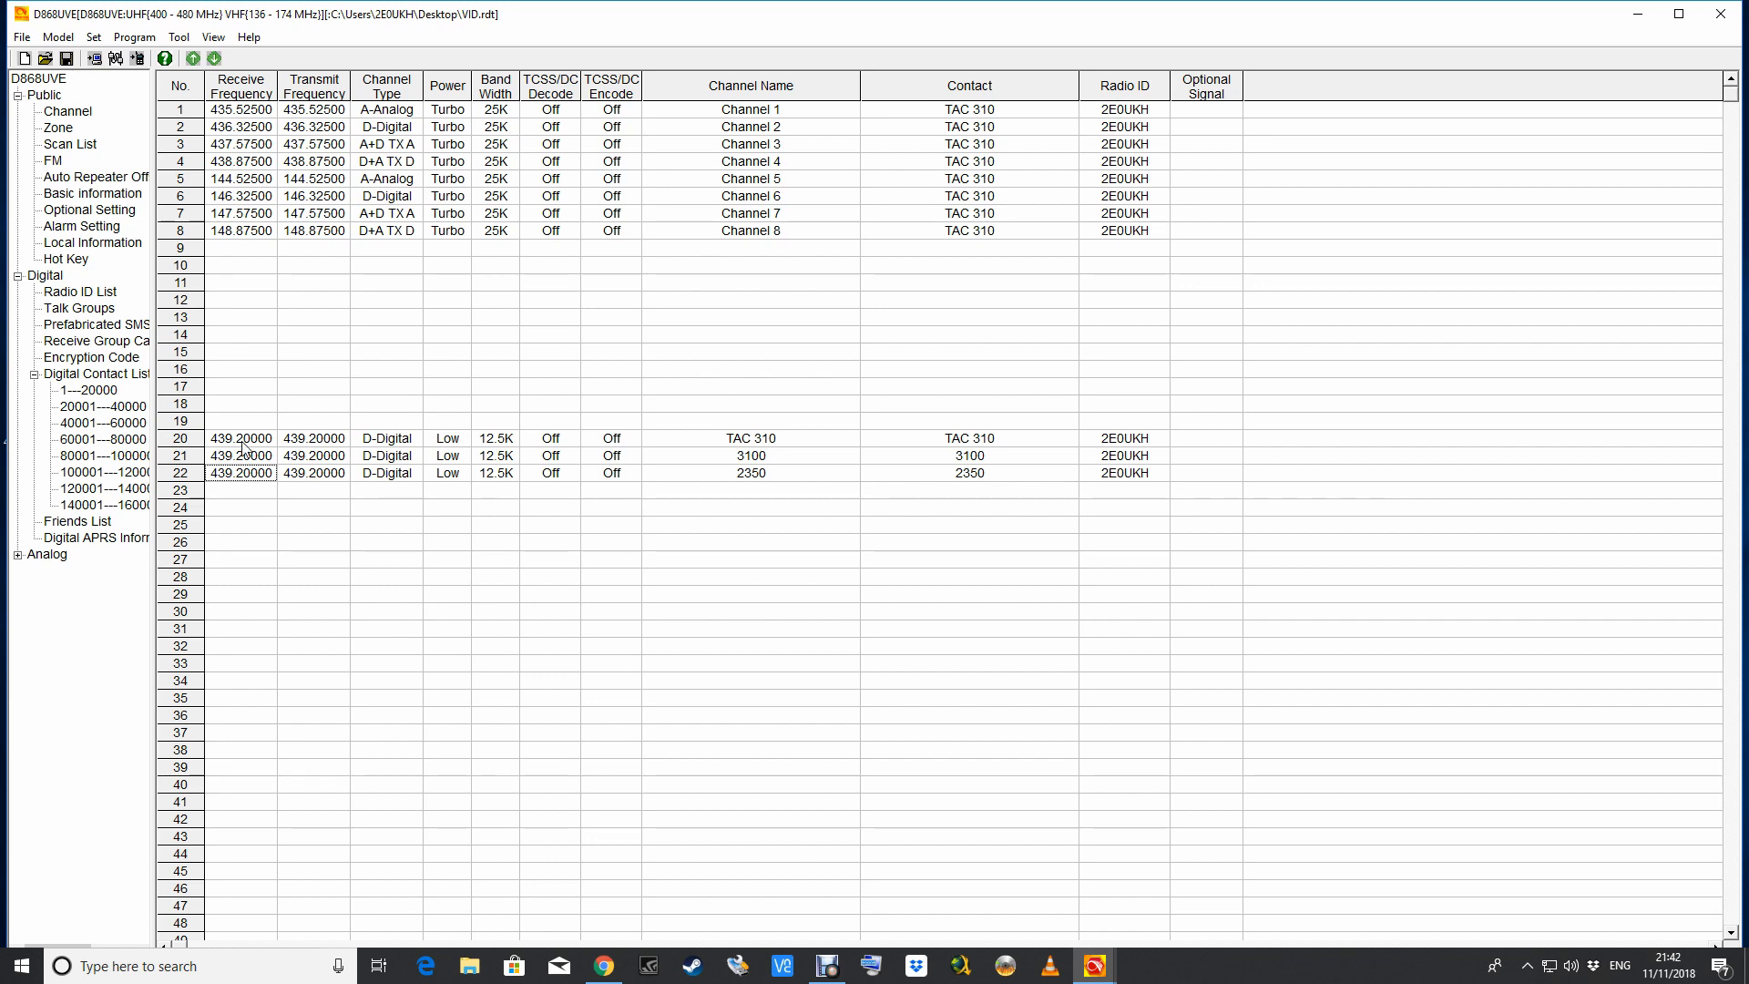
Start a new channel in row 30 named 2M CALL with receive frequency 145.50000.
double_click(231, 621)
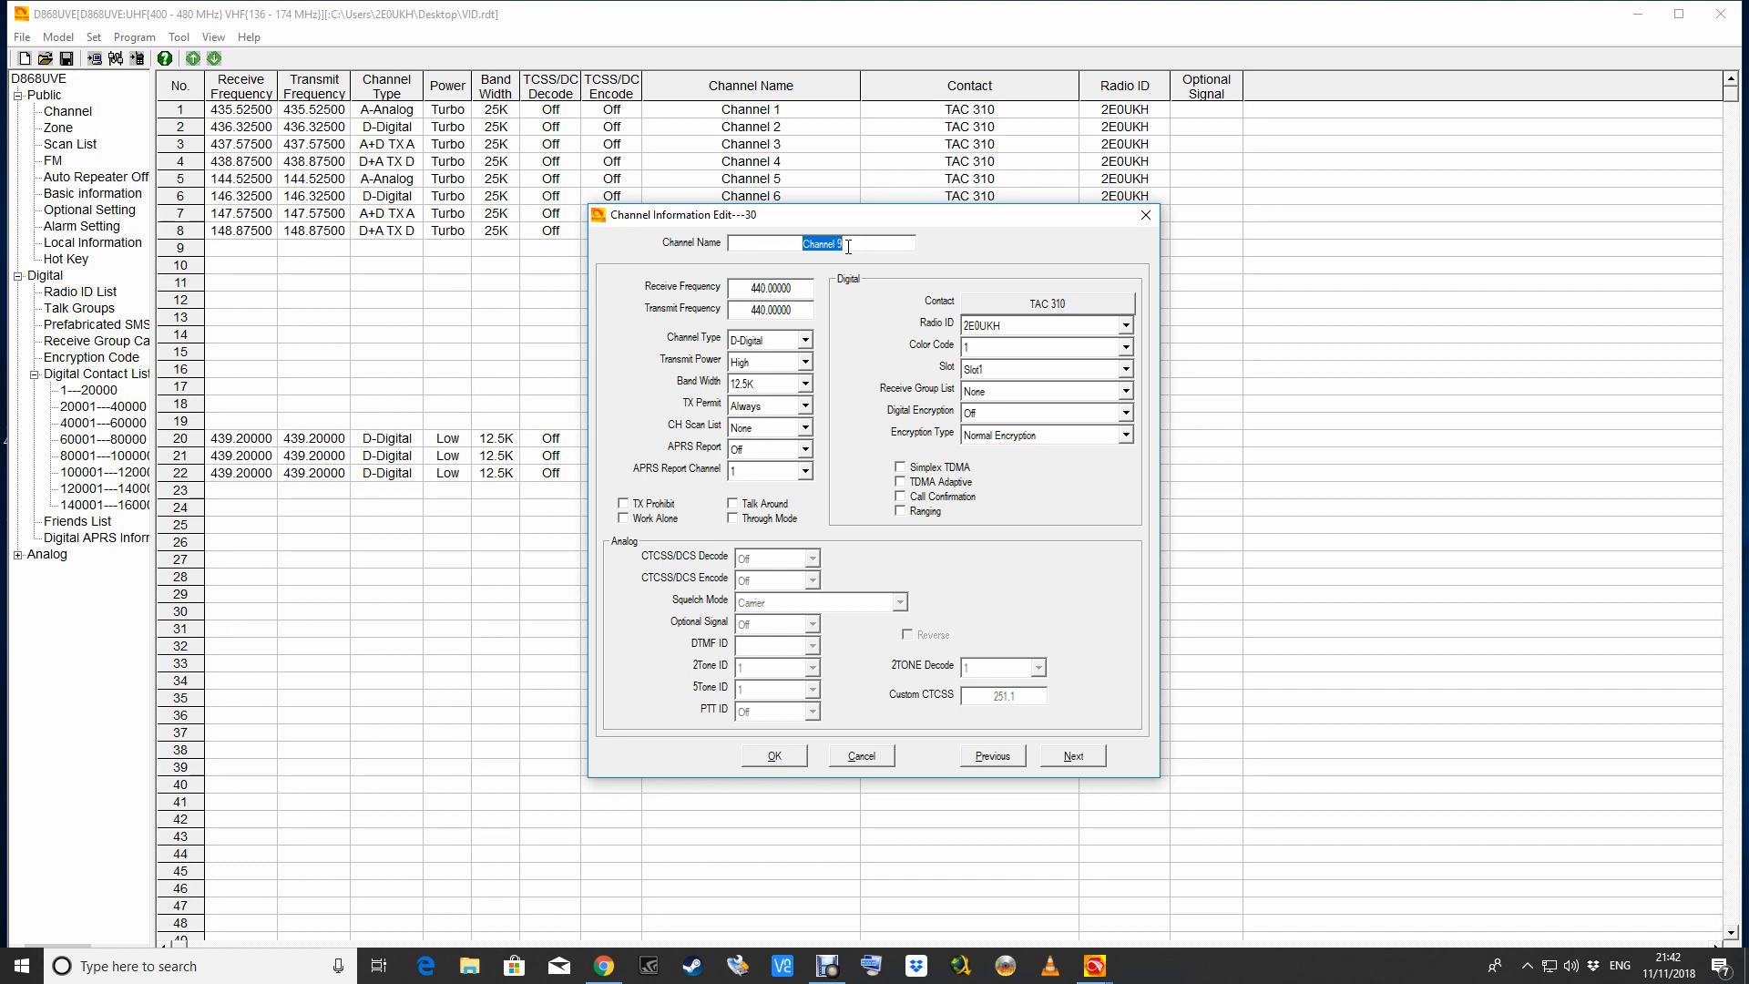
text(2M CALL)
drag(738, 288, 796, 288)
text(145.50000)
Reuse the 2M CALL channel's receive frequency as its transmit frequency, so that both are 145.50000.
drag(793, 288, 753, 288)
right_click(767, 285)
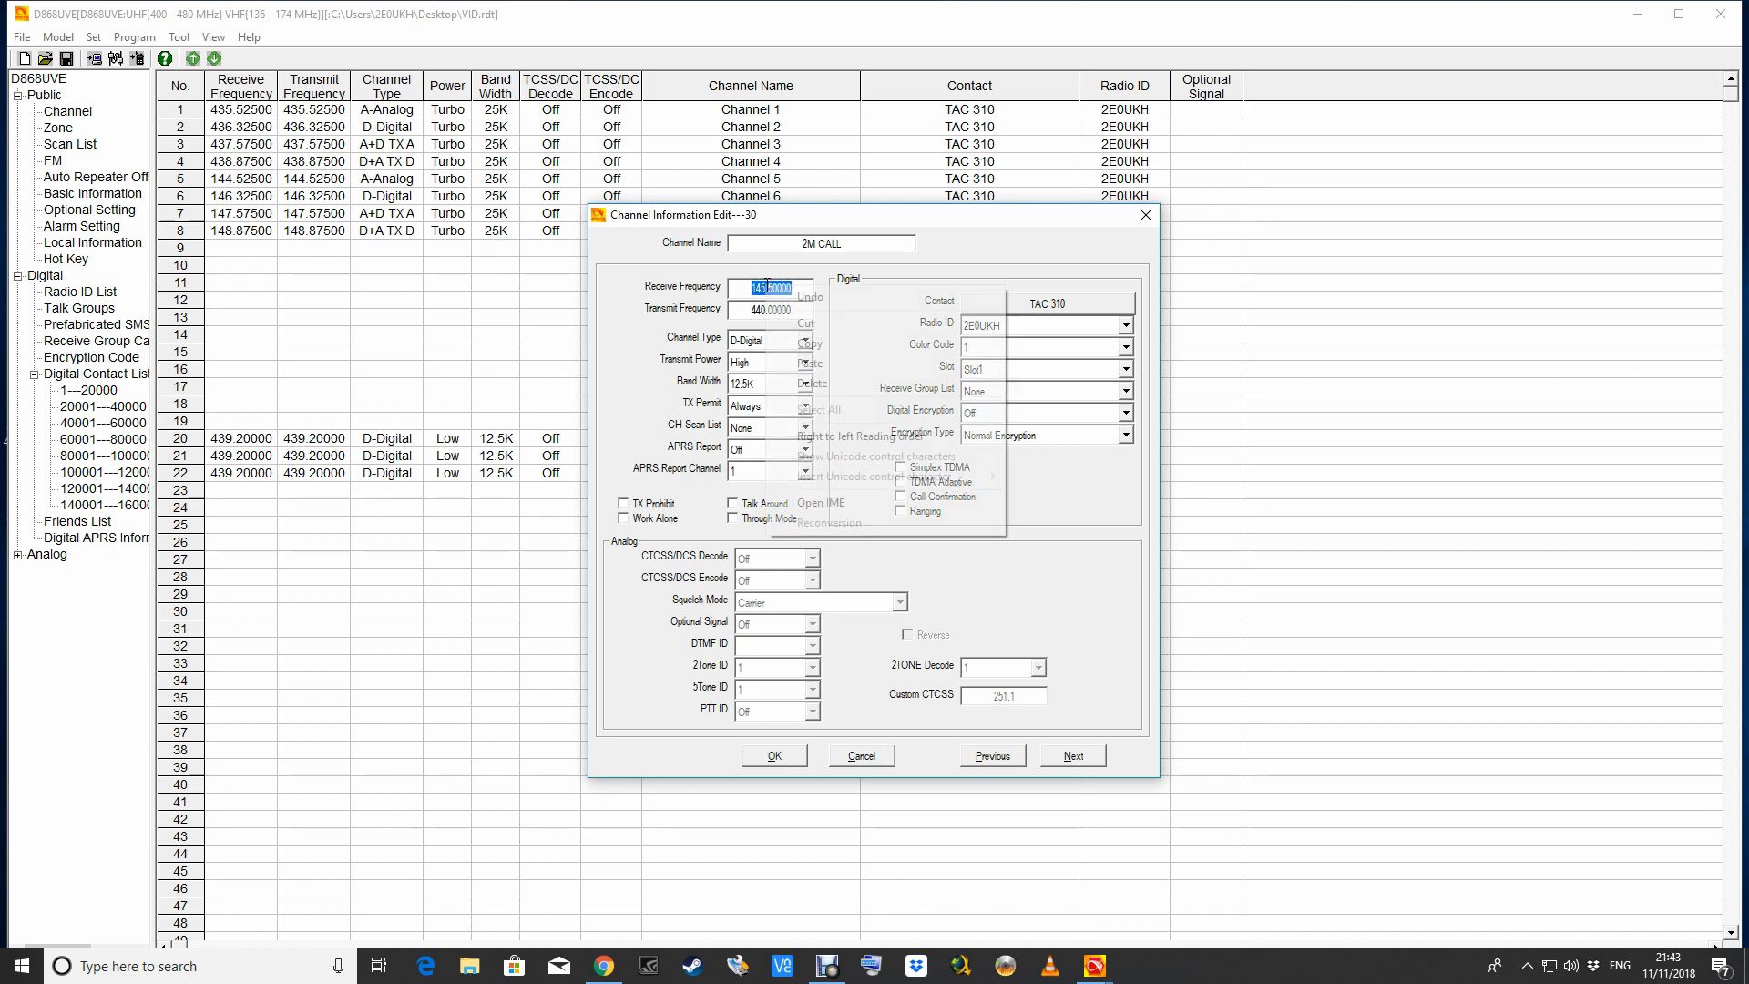
click(788, 321)
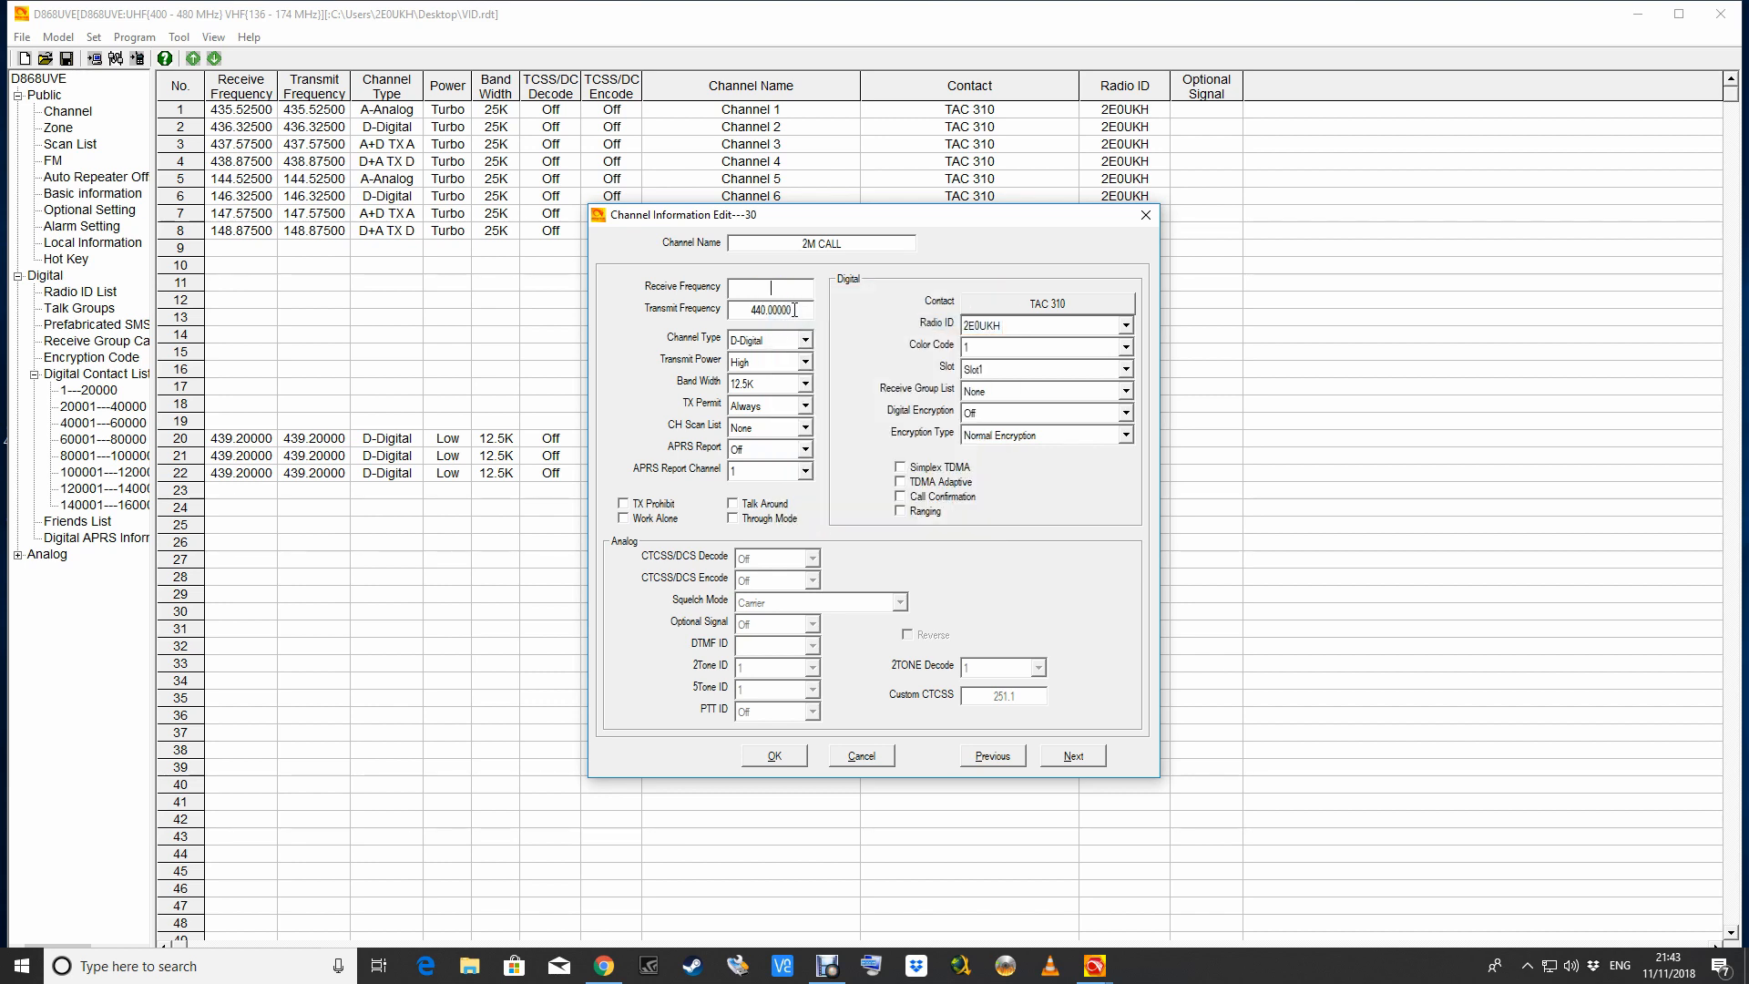
text(440)
key(Tab)
double_click(792, 289)
right_click(772, 289)
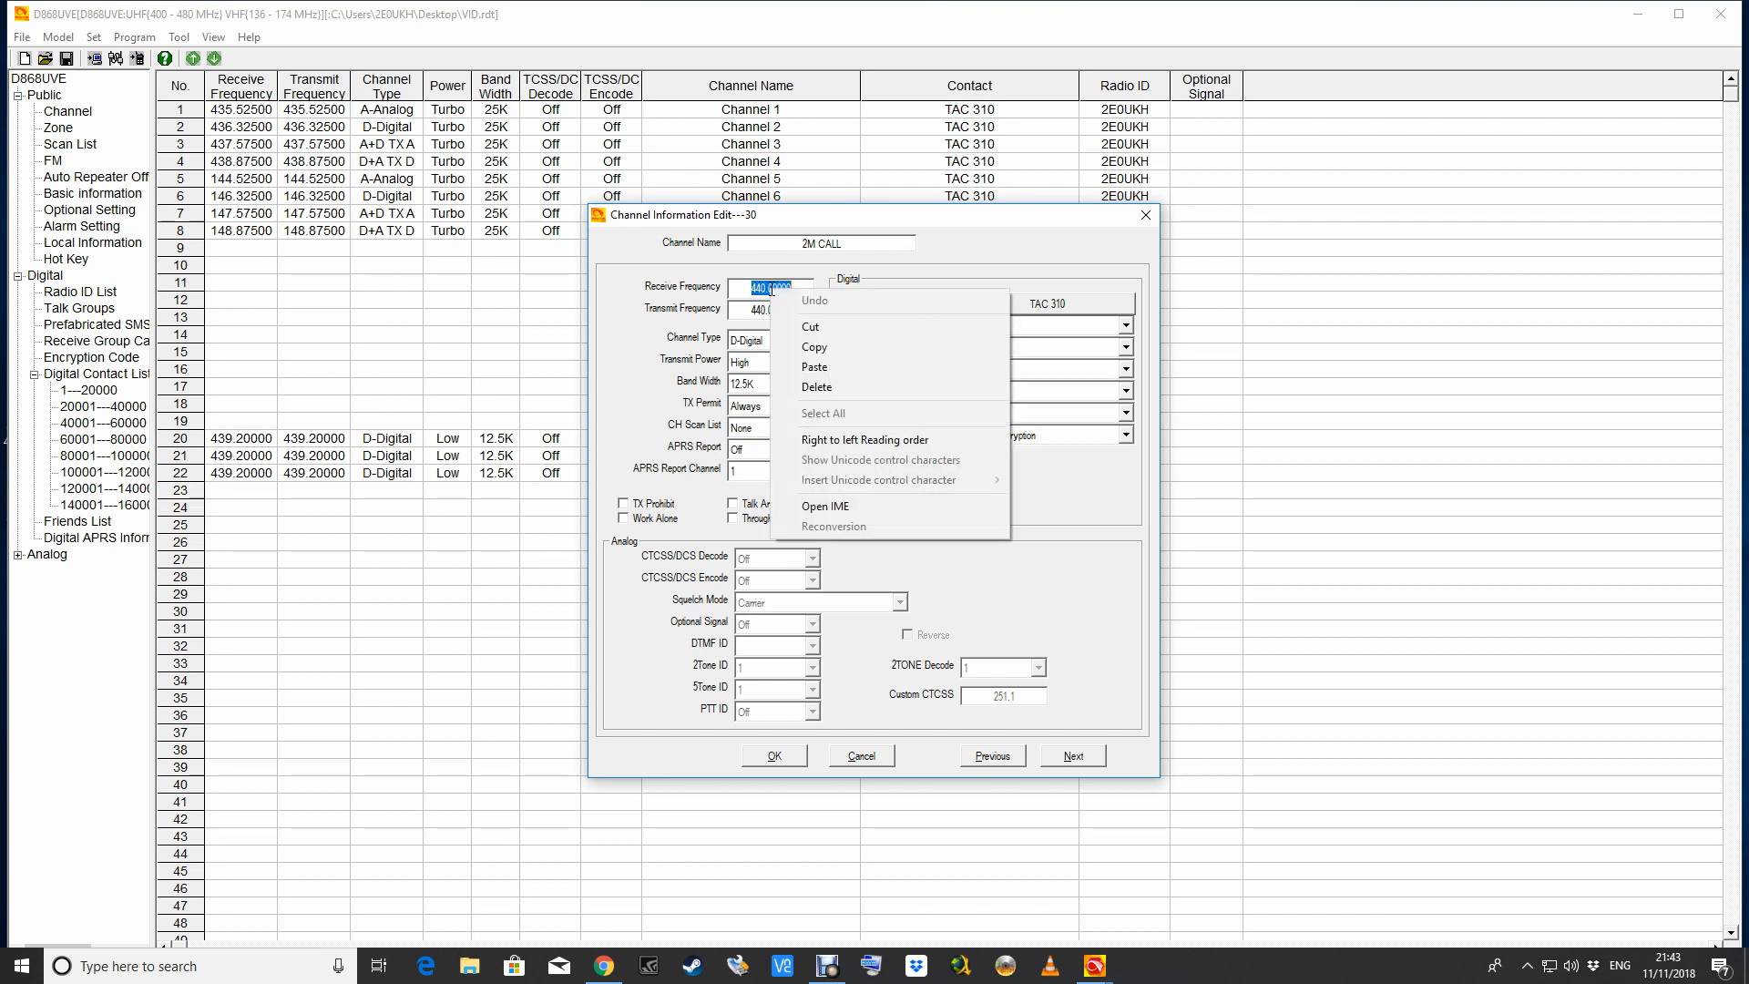
click(801, 367)
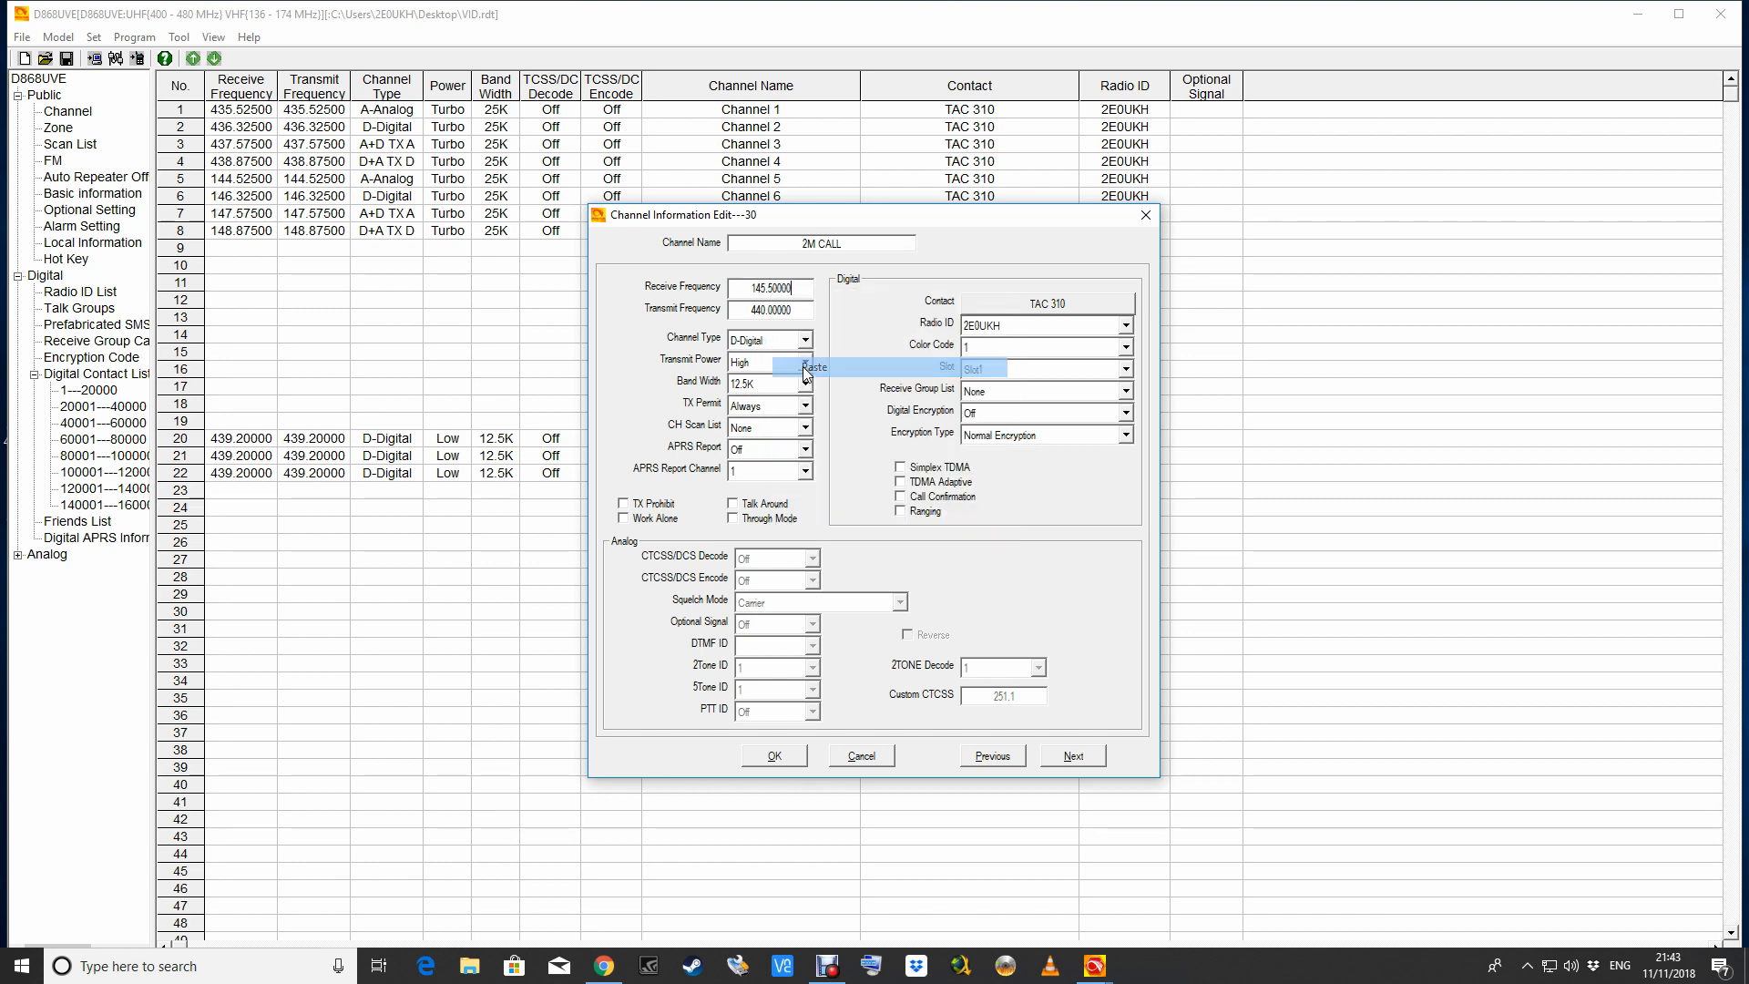
double_click(794, 312)
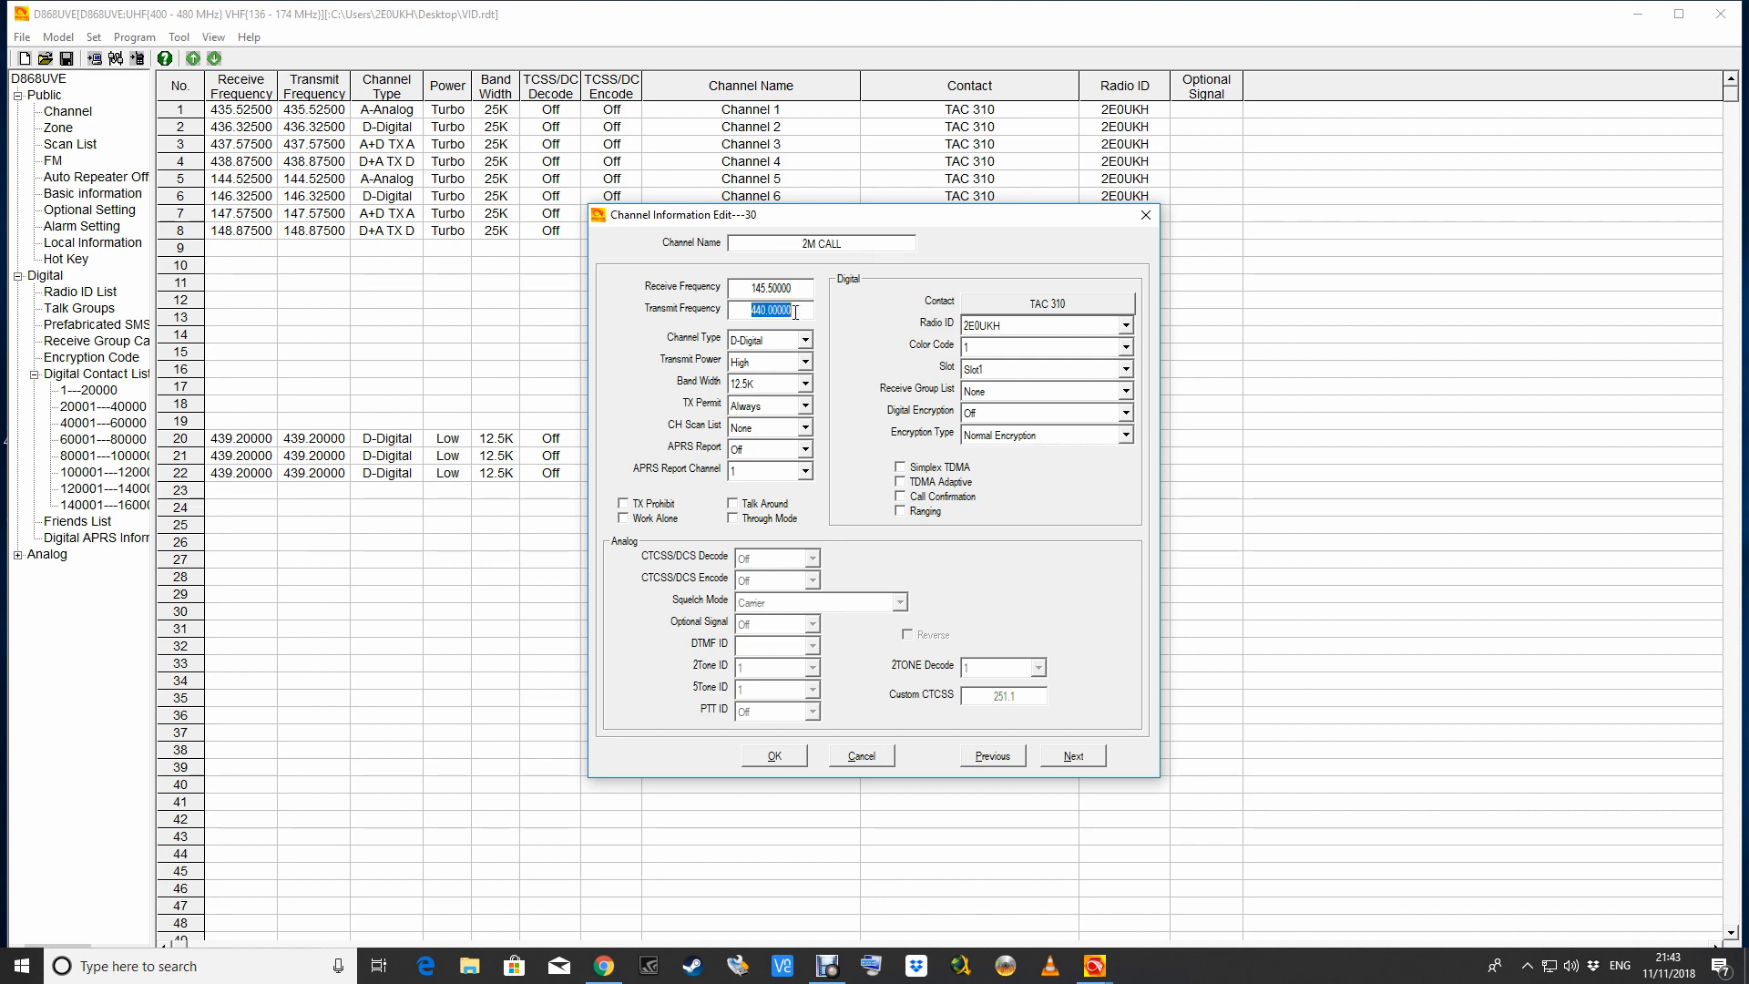
right_click(780, 312)
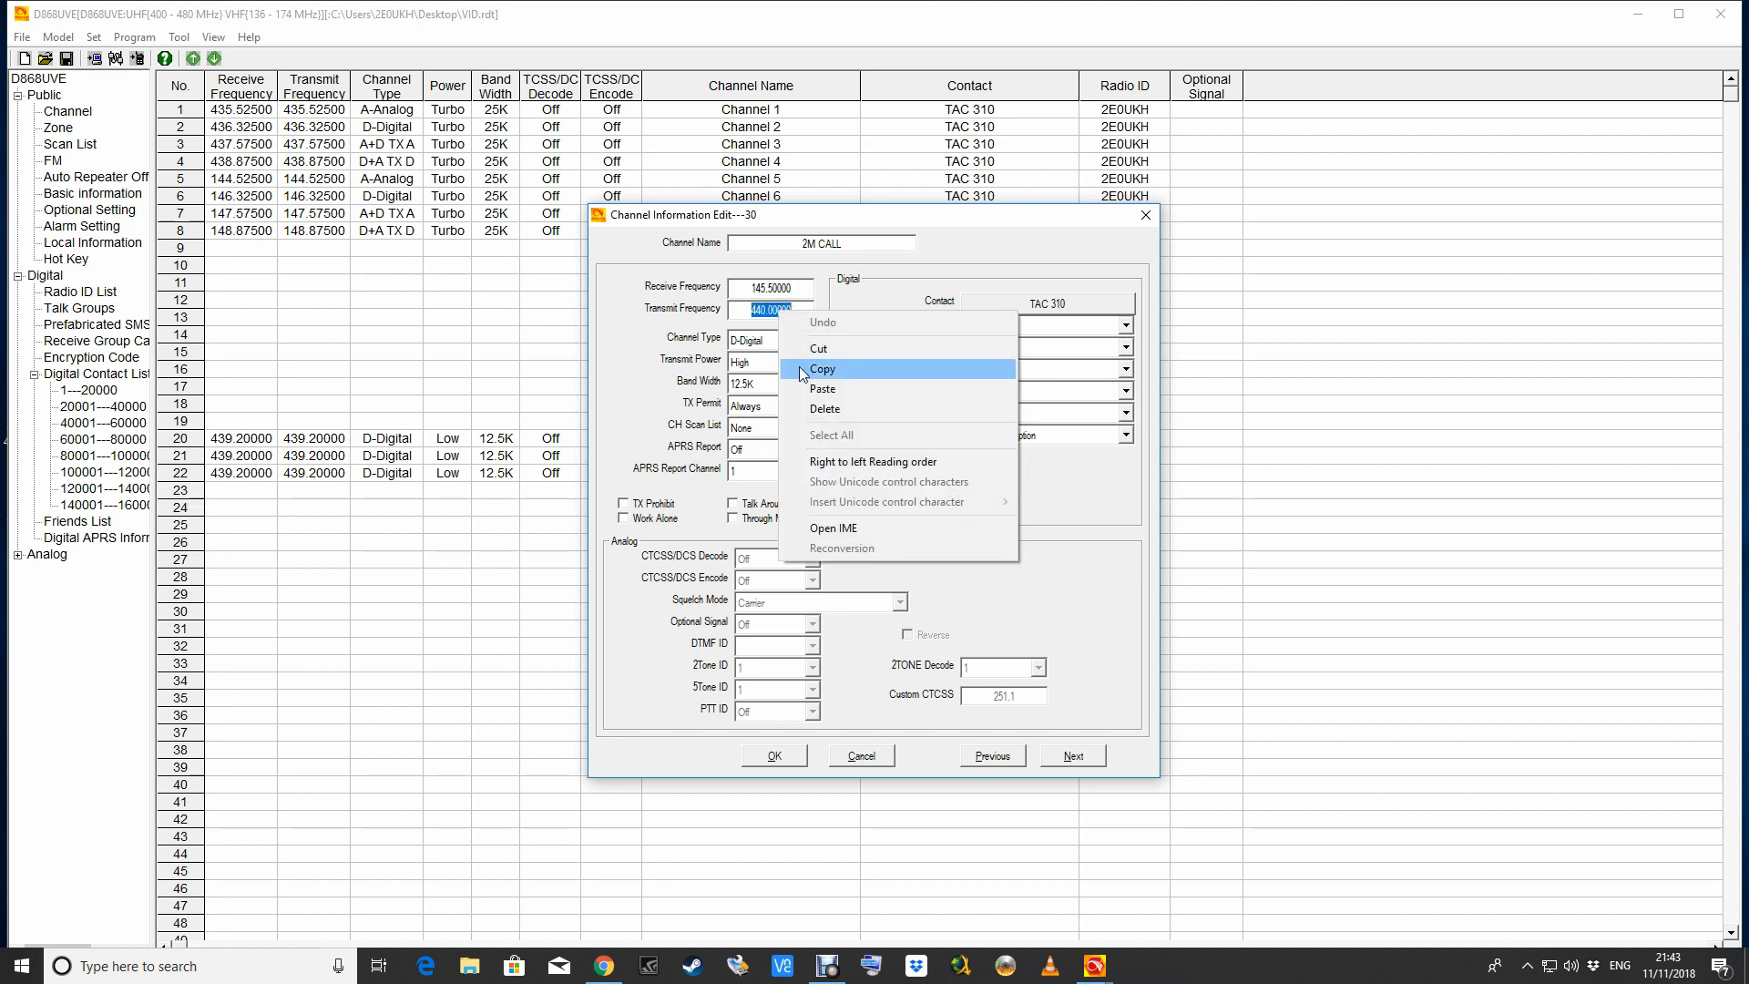
click(813, 392)
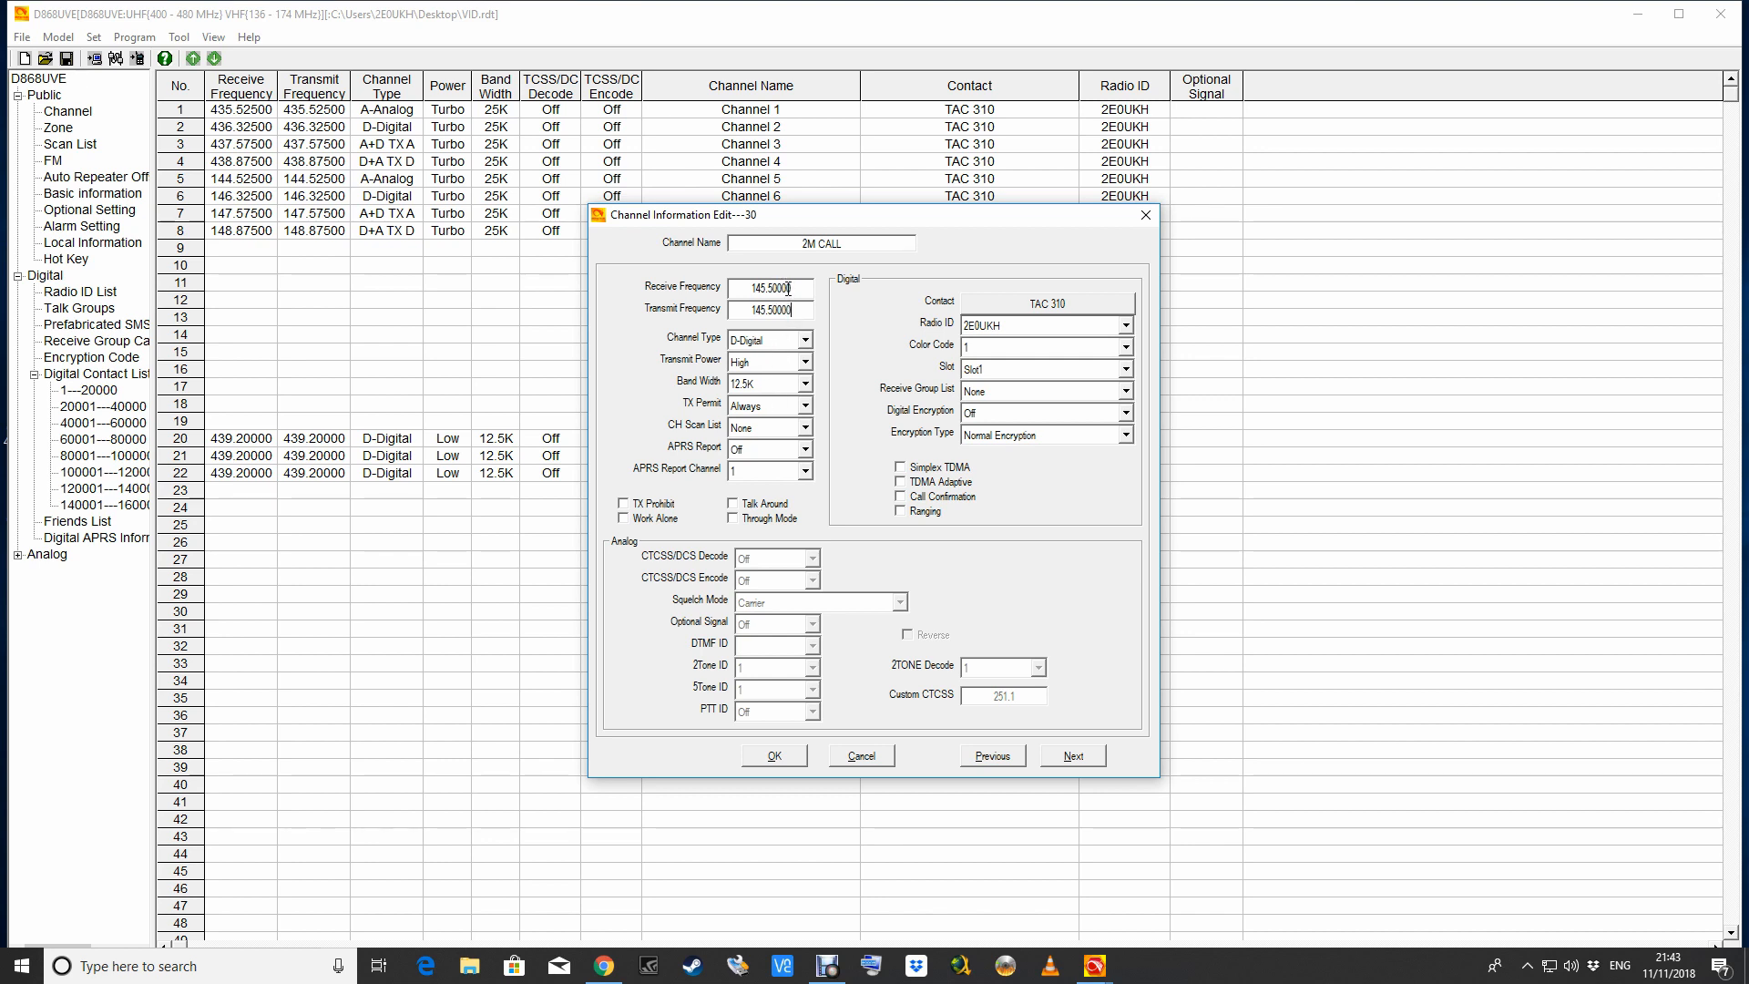
Set the 2M CALL channel to type A-Analog with 25K band width and accept the channel.
click(804, 341)
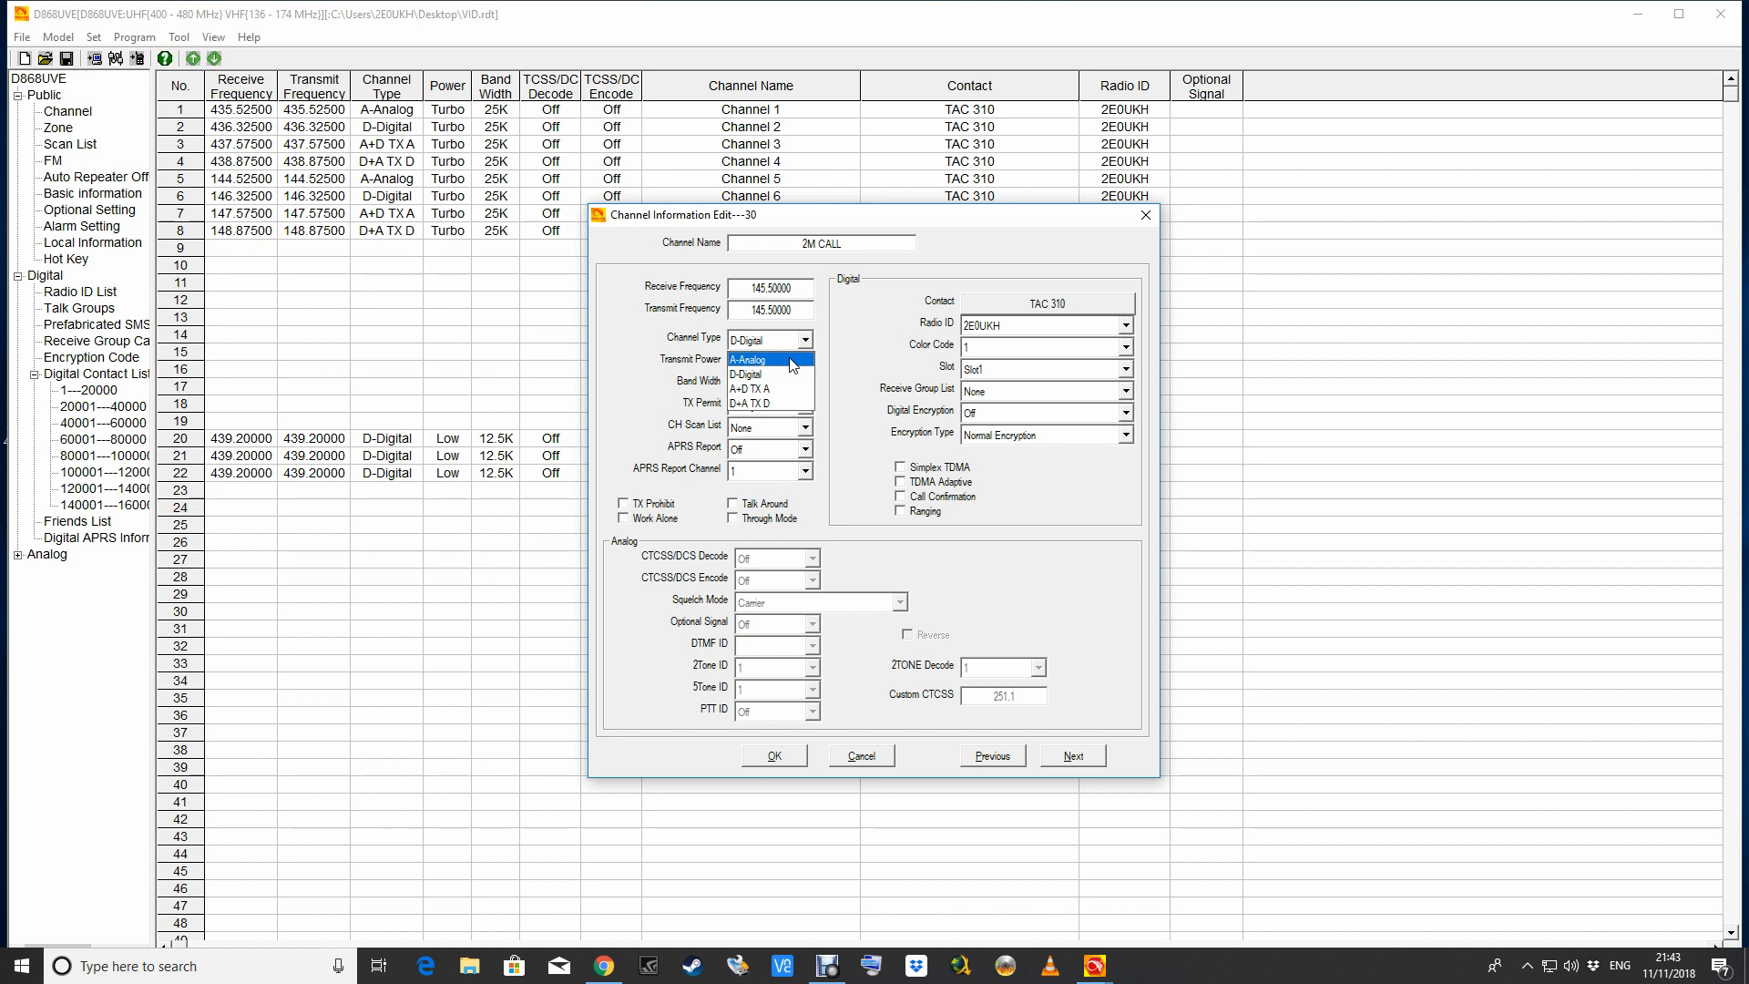
click(790, 361)
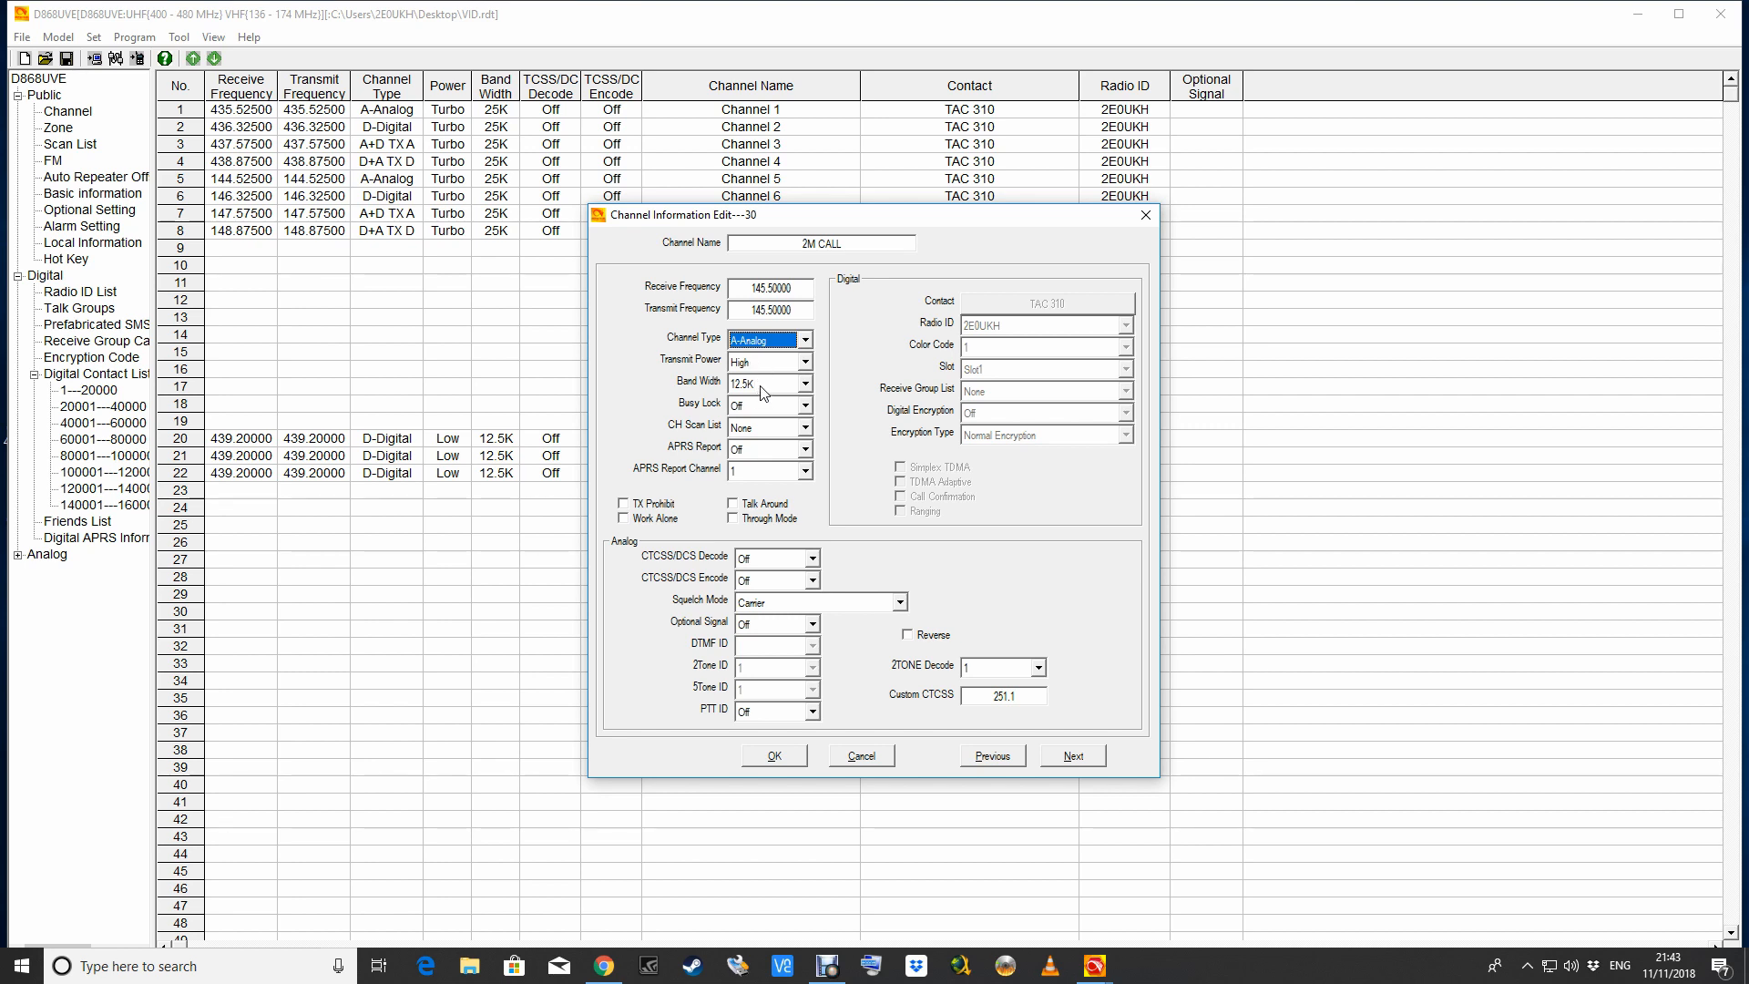
click(805, 384)
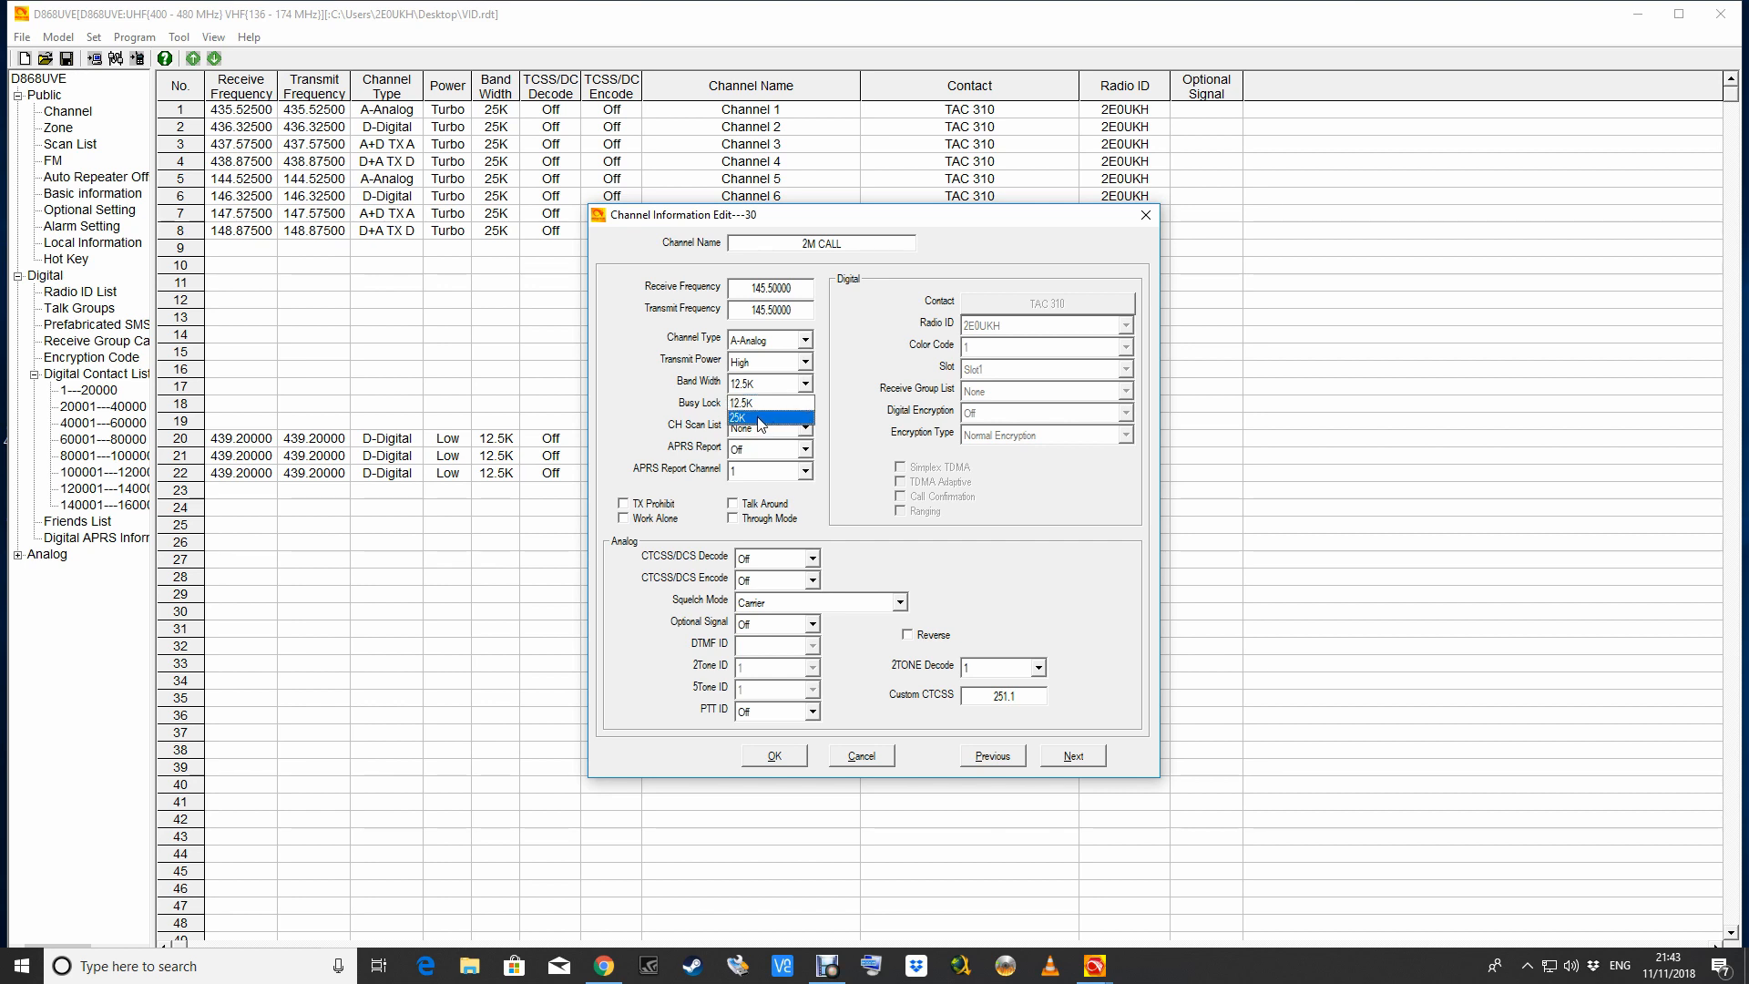
click(761, 419)
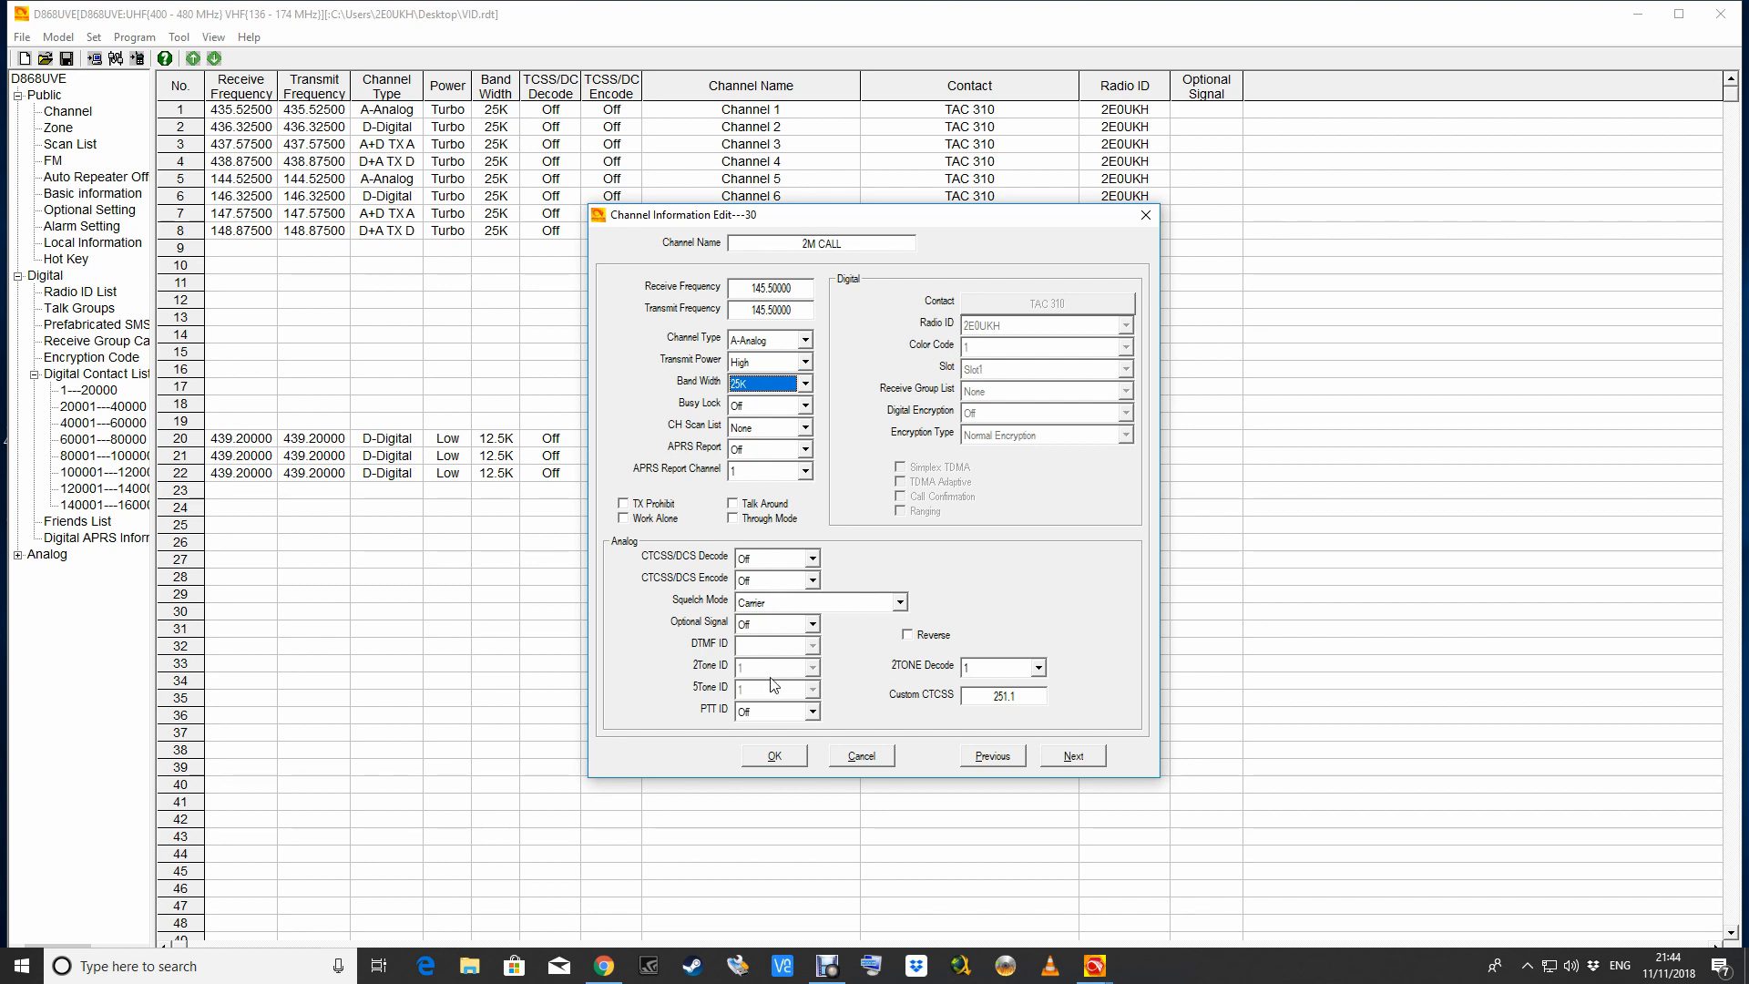
click(774, 757)
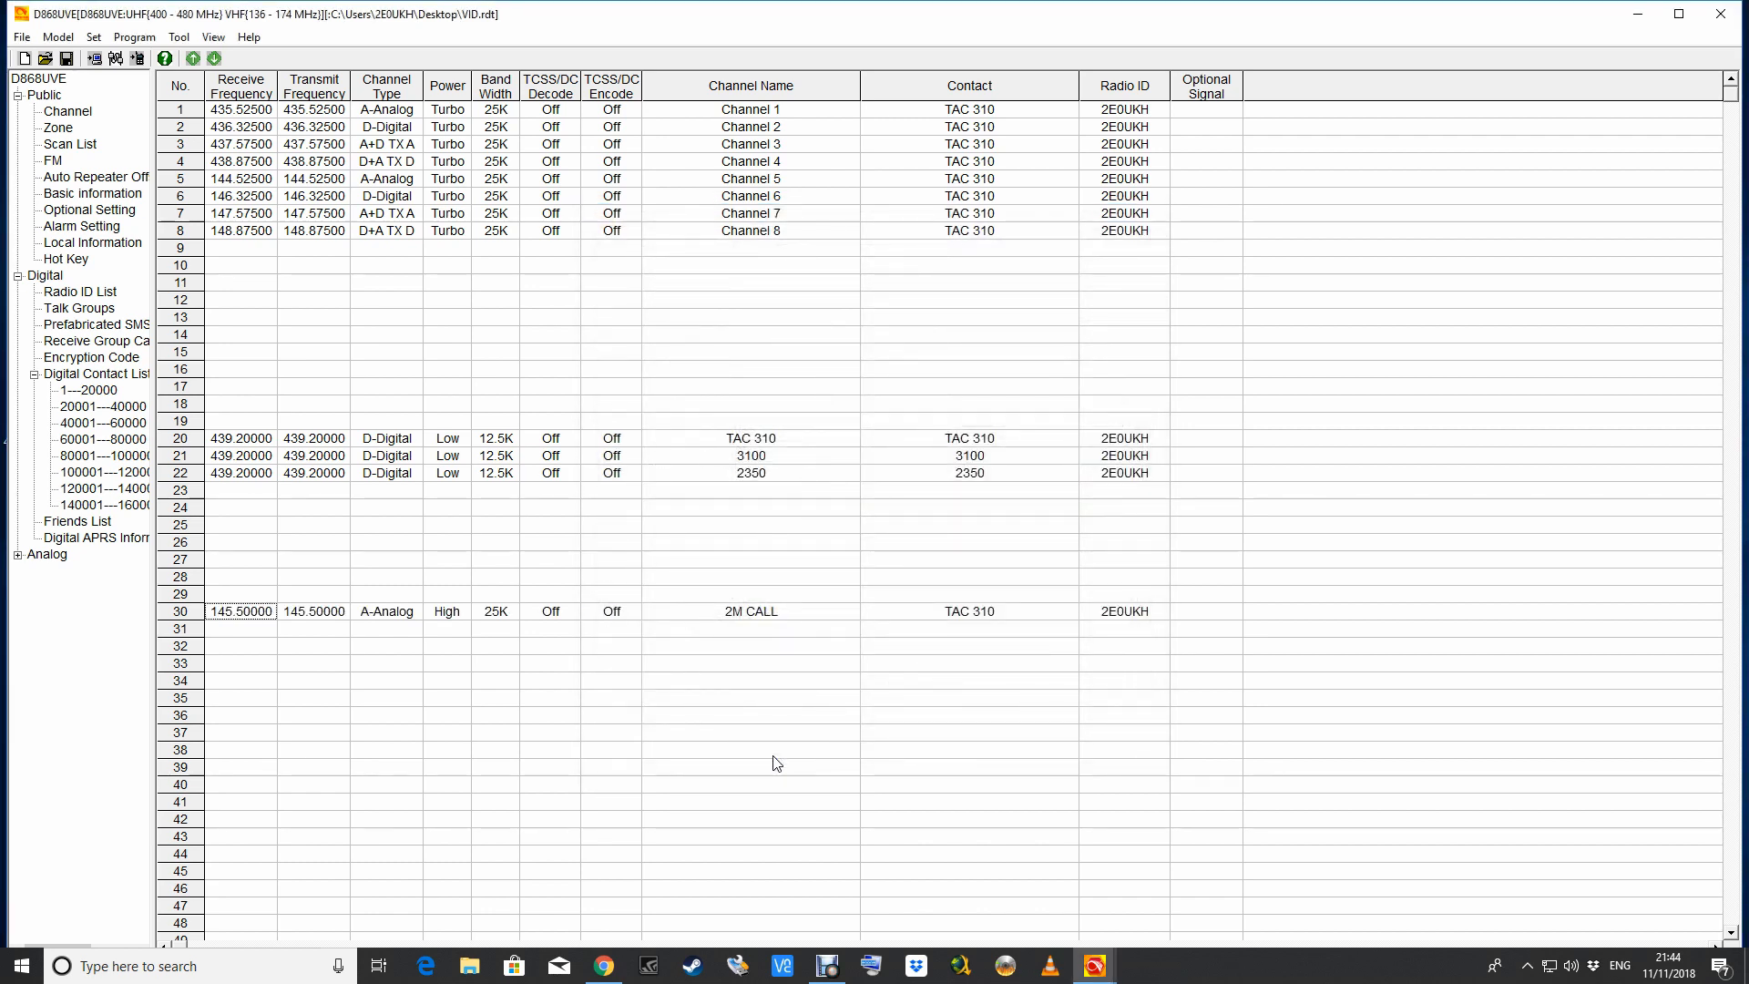
Start a new channel in row 31 named GB3CO with receive frequency 145.66250 and transmit frequency 145.06250.
double_click(228, 632)
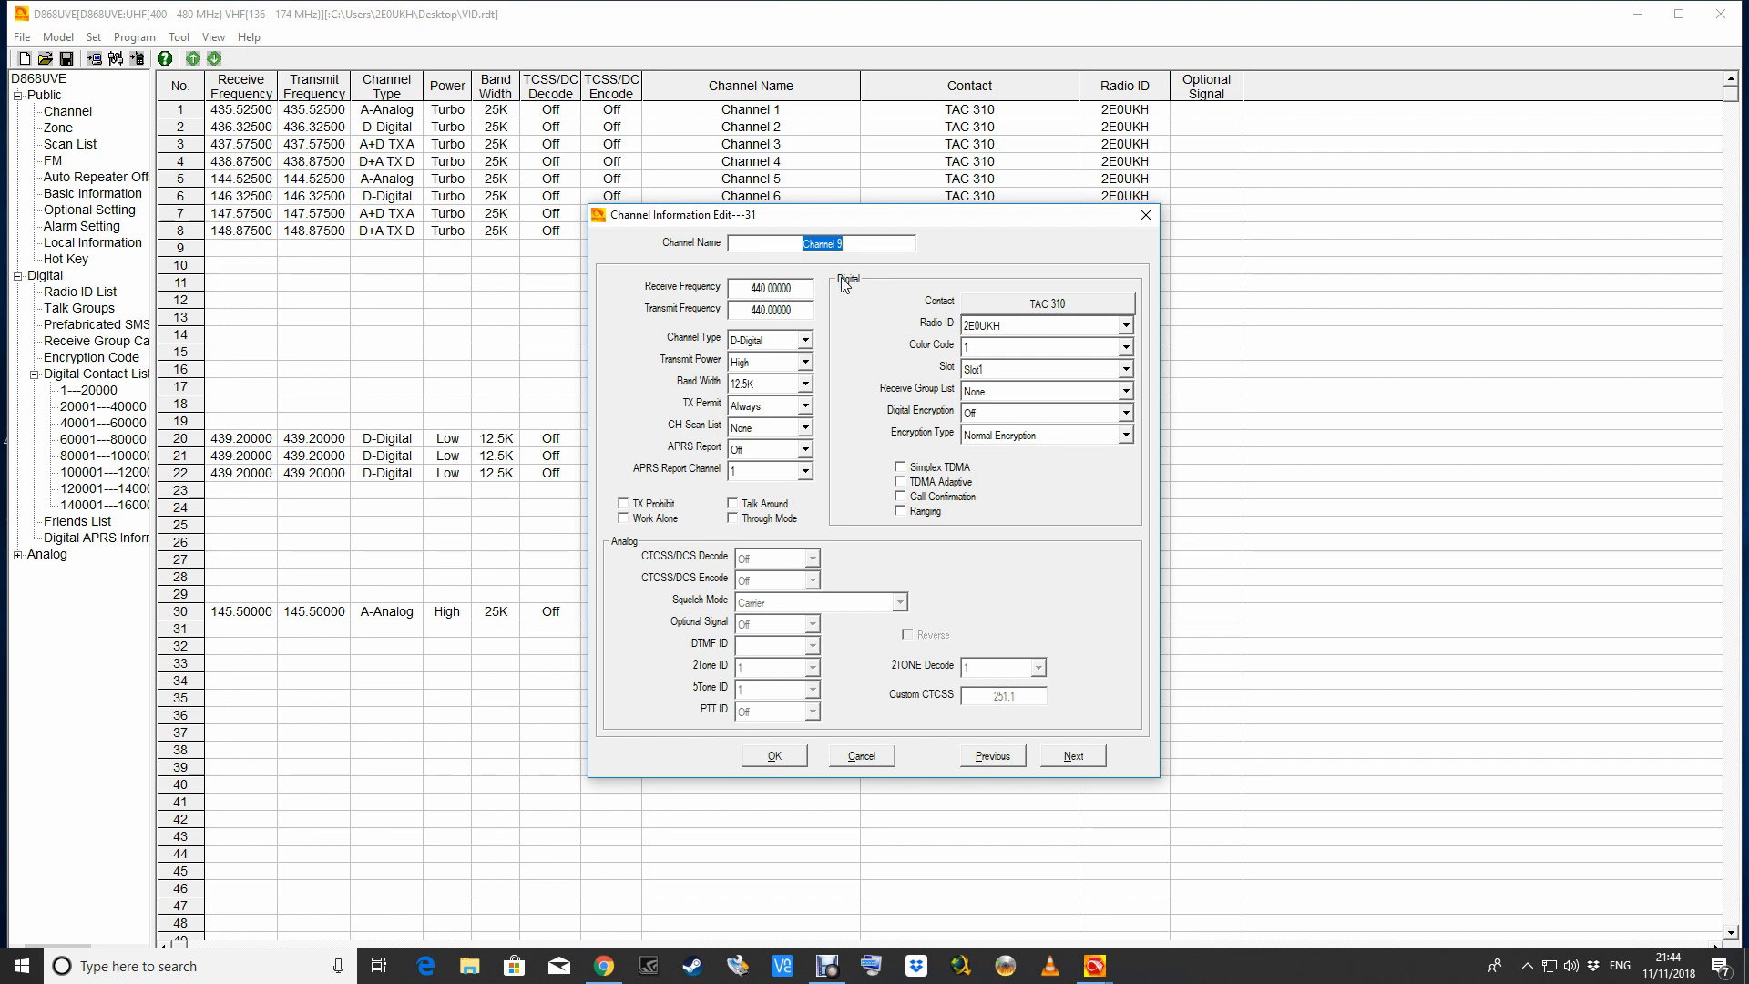
text(GB3CO)
double_click(796, 288)
text(145.66250)
key(Tab)
text(145.06250)
key(Tab)
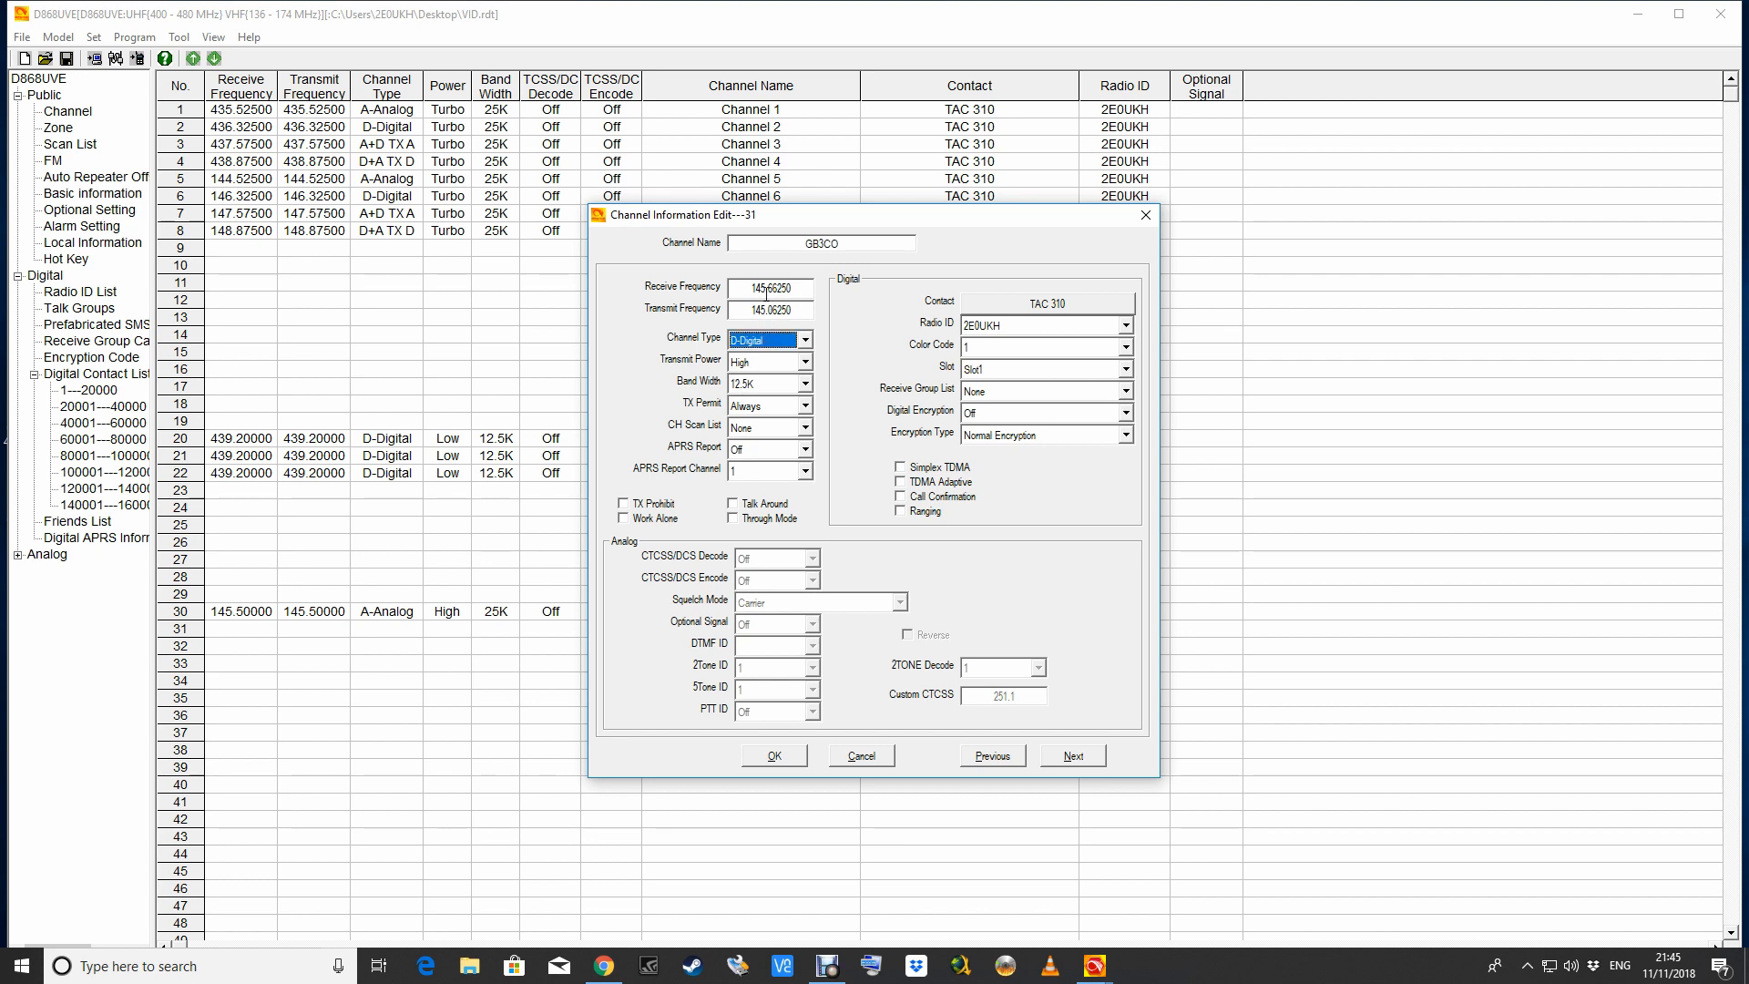
Set the GB3CO channel's type to A-Analog and its band width to 25K.
click(805, 344)
click(734, 359)
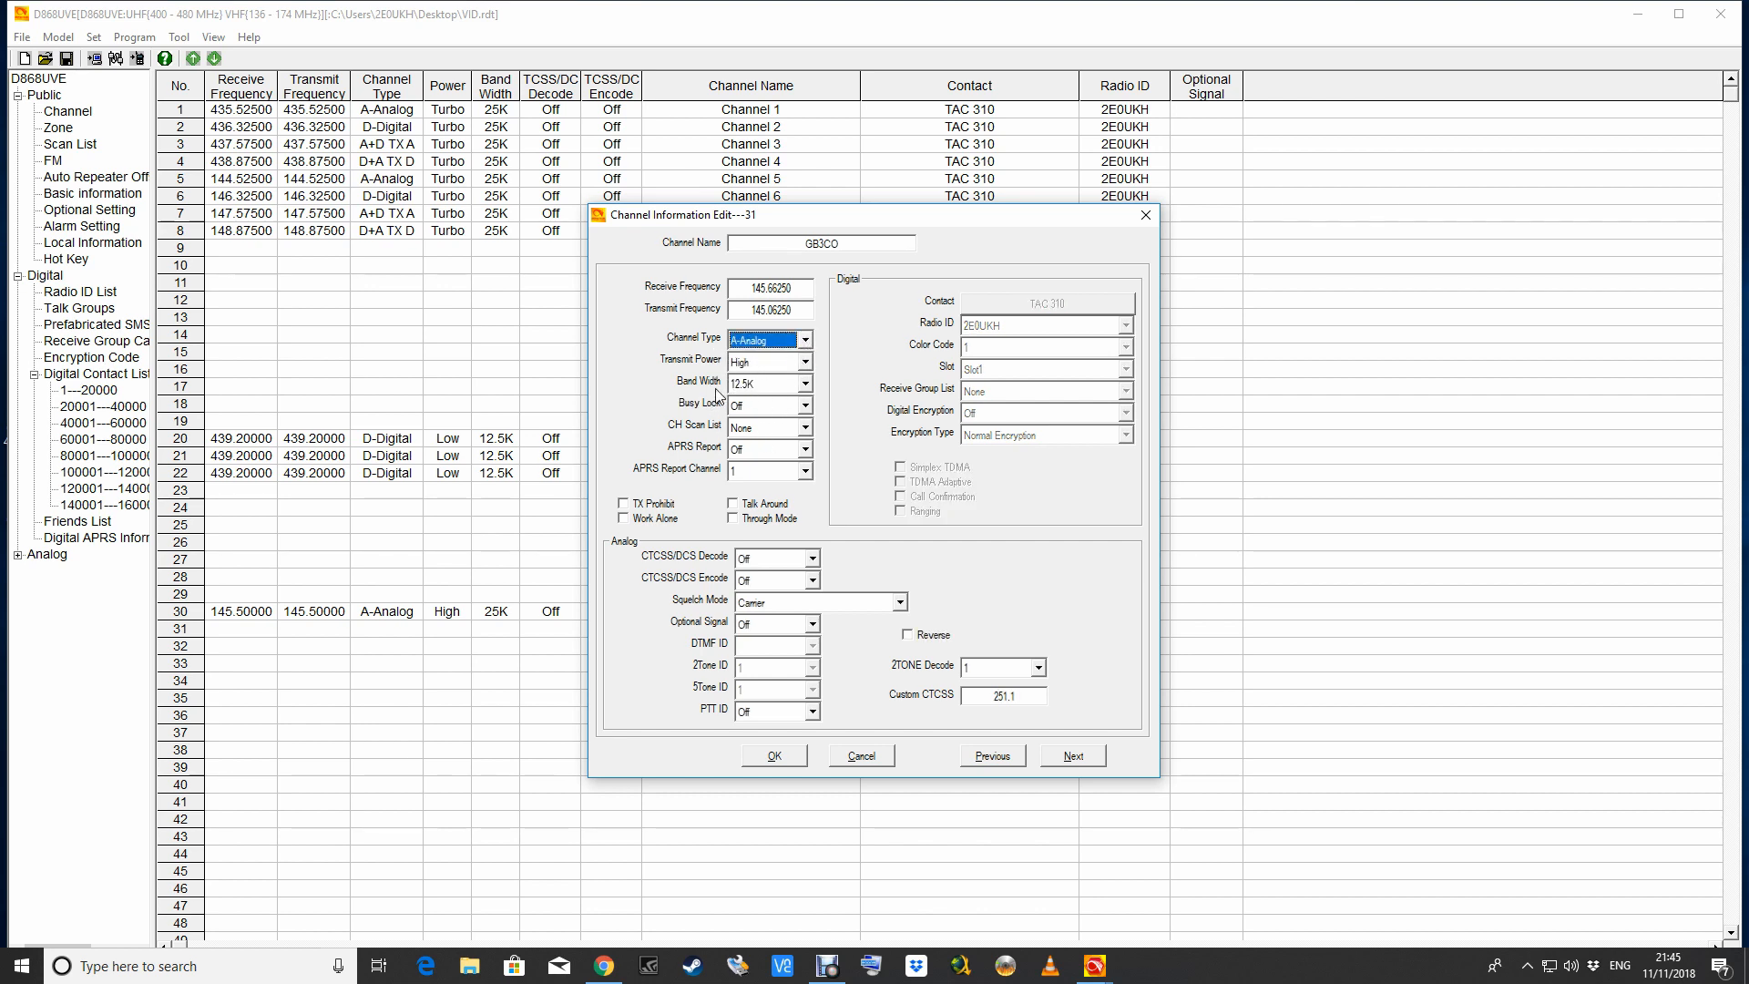
click(806, 384)
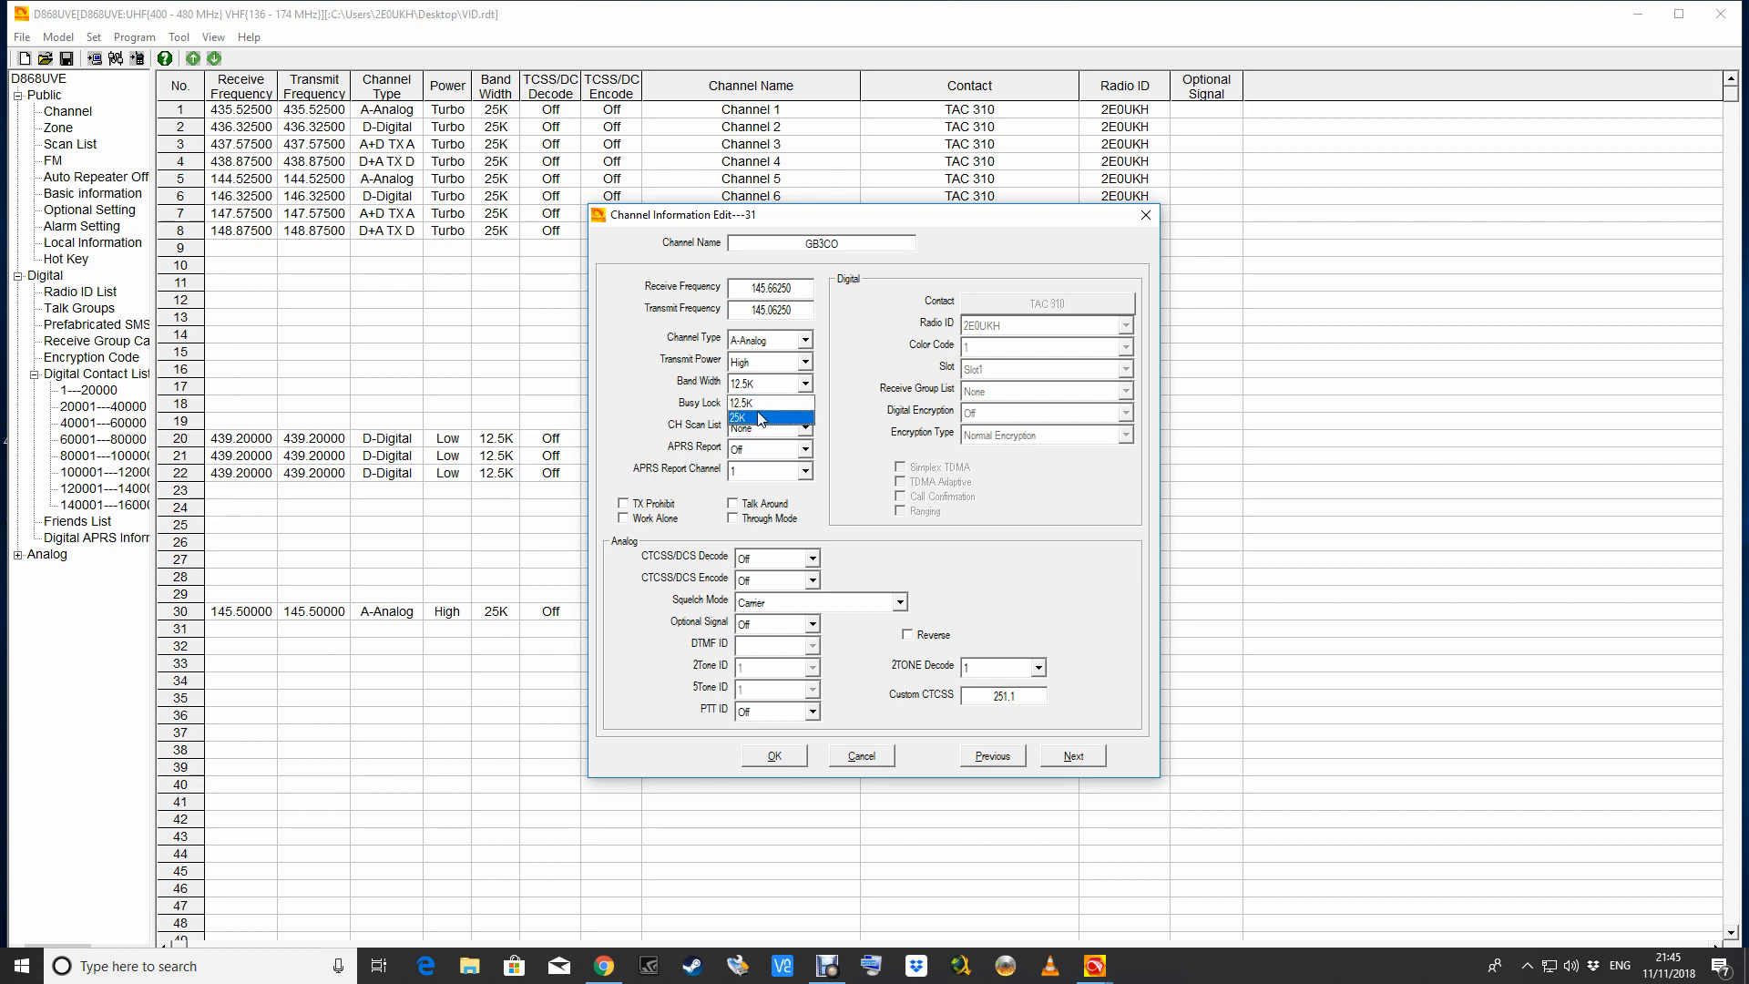
click(760, 419)
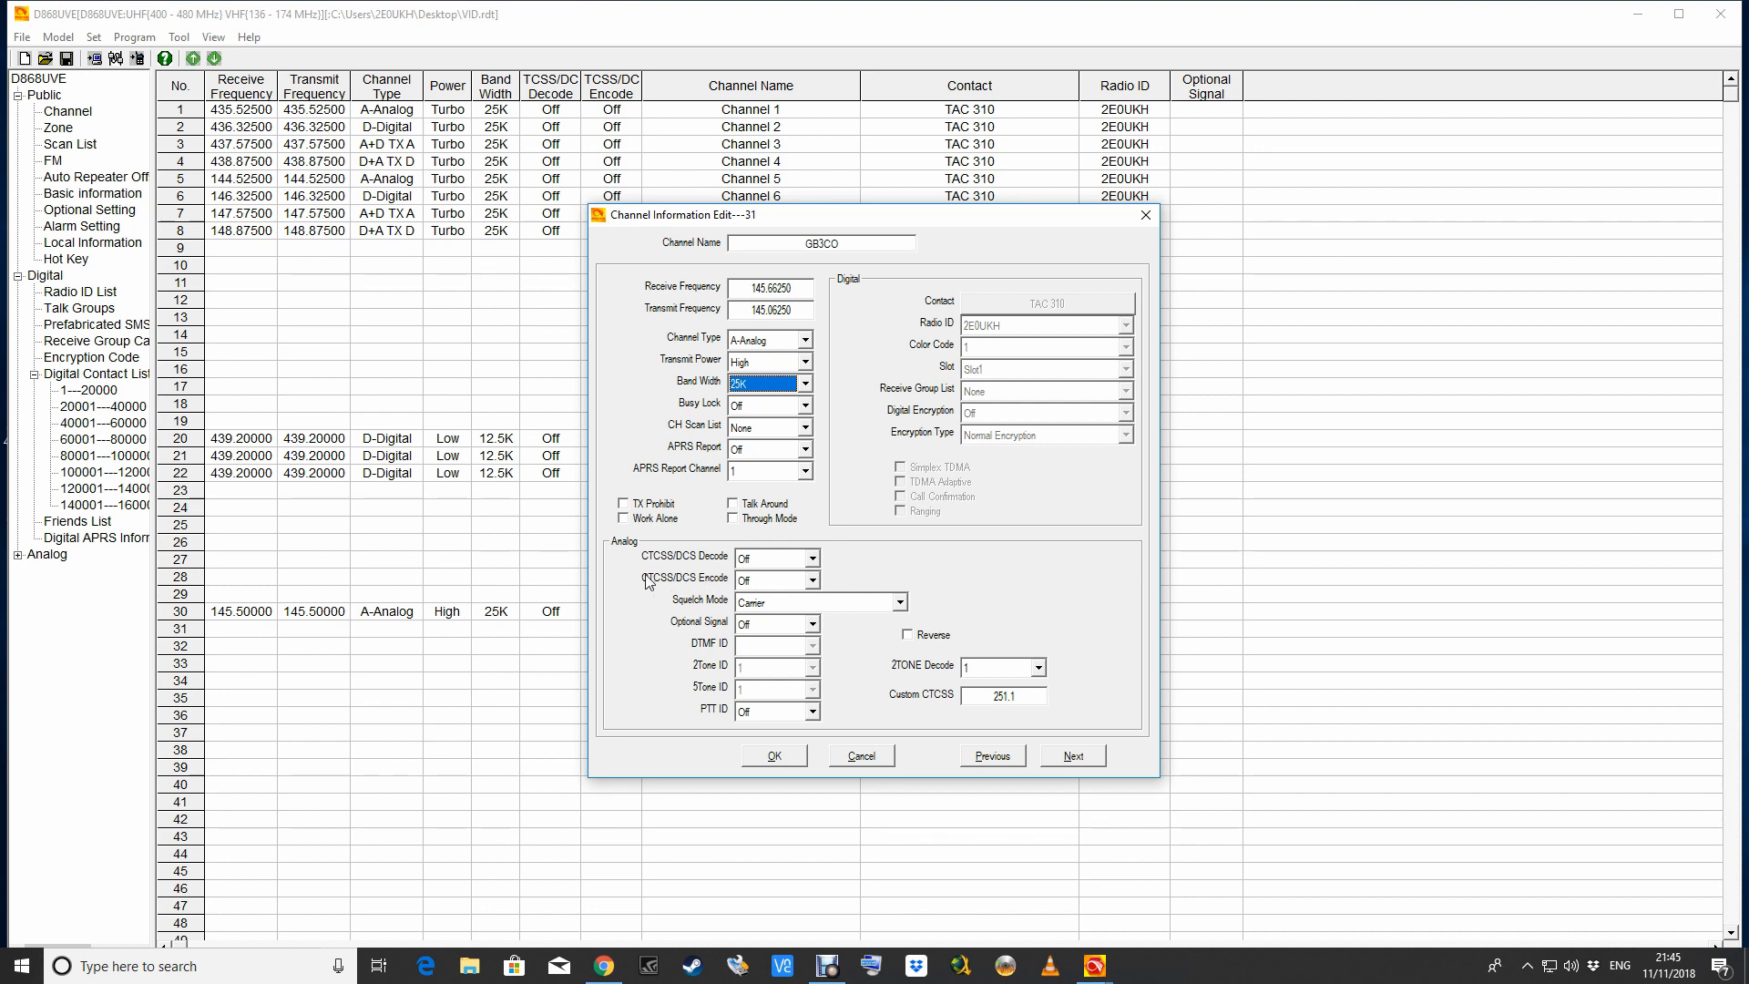
Set the GB3CO channel's CTCSS/DCS Encode to CTCSS 77.0 and accept the channel.
click(812, 581)
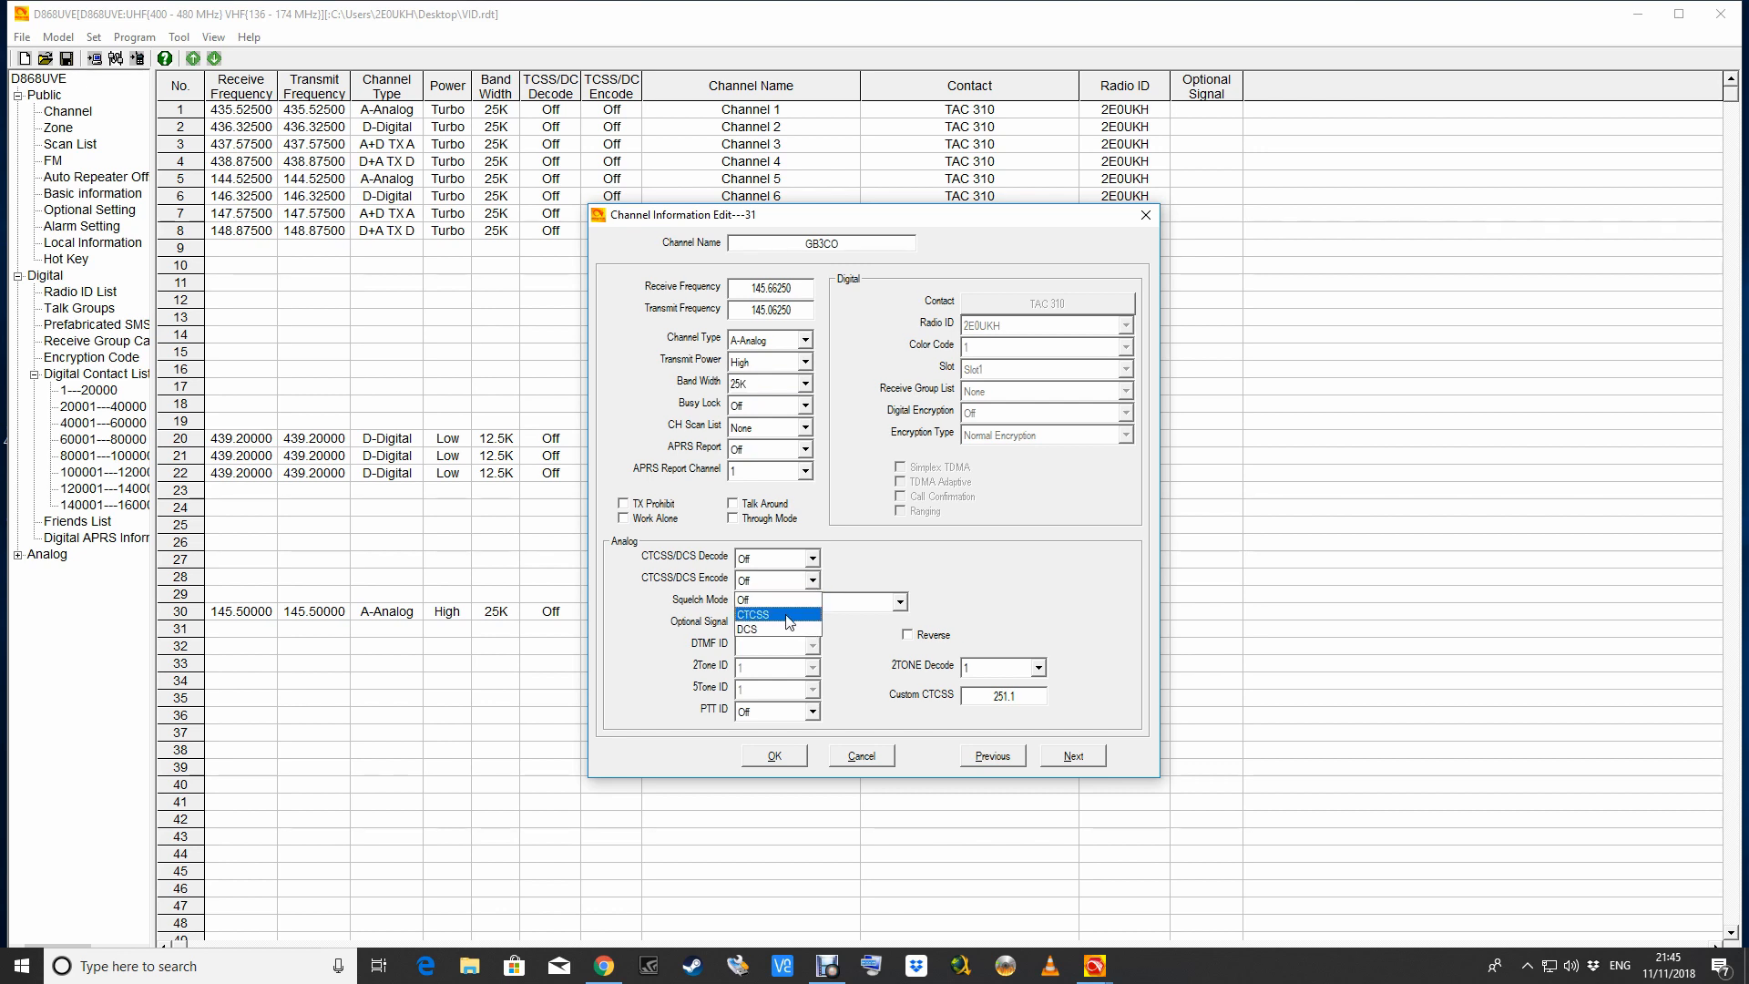
click(789, 617)
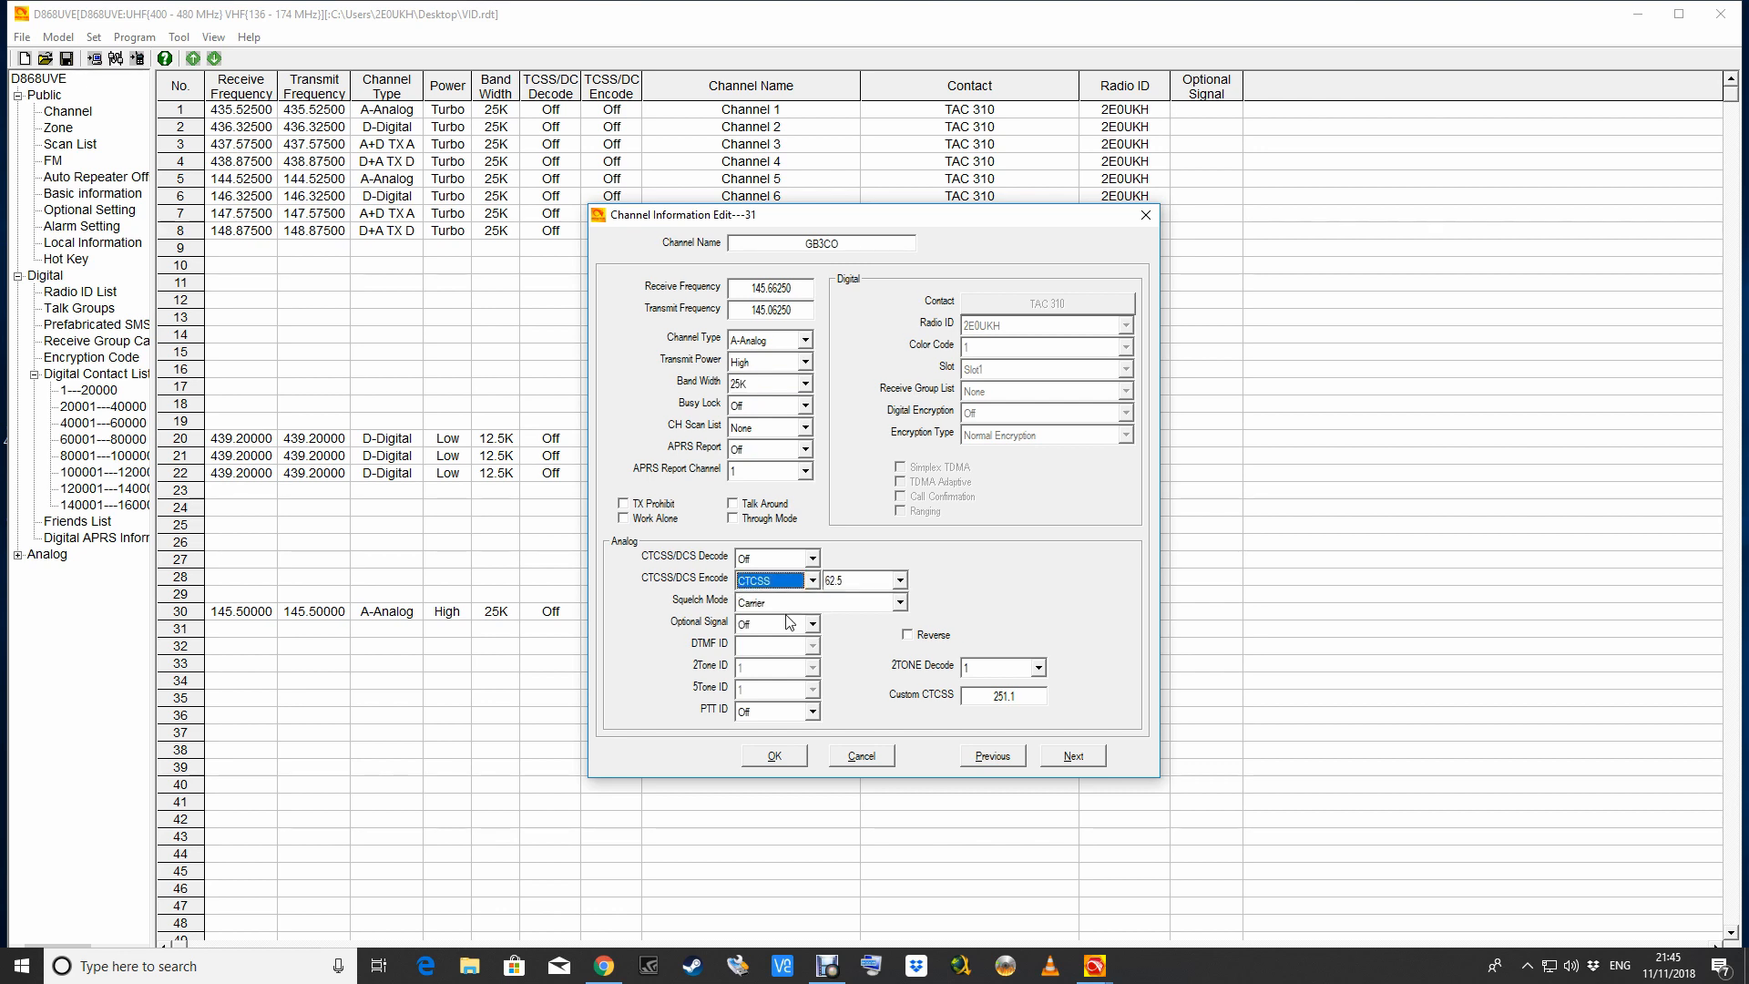
click(899, 581)
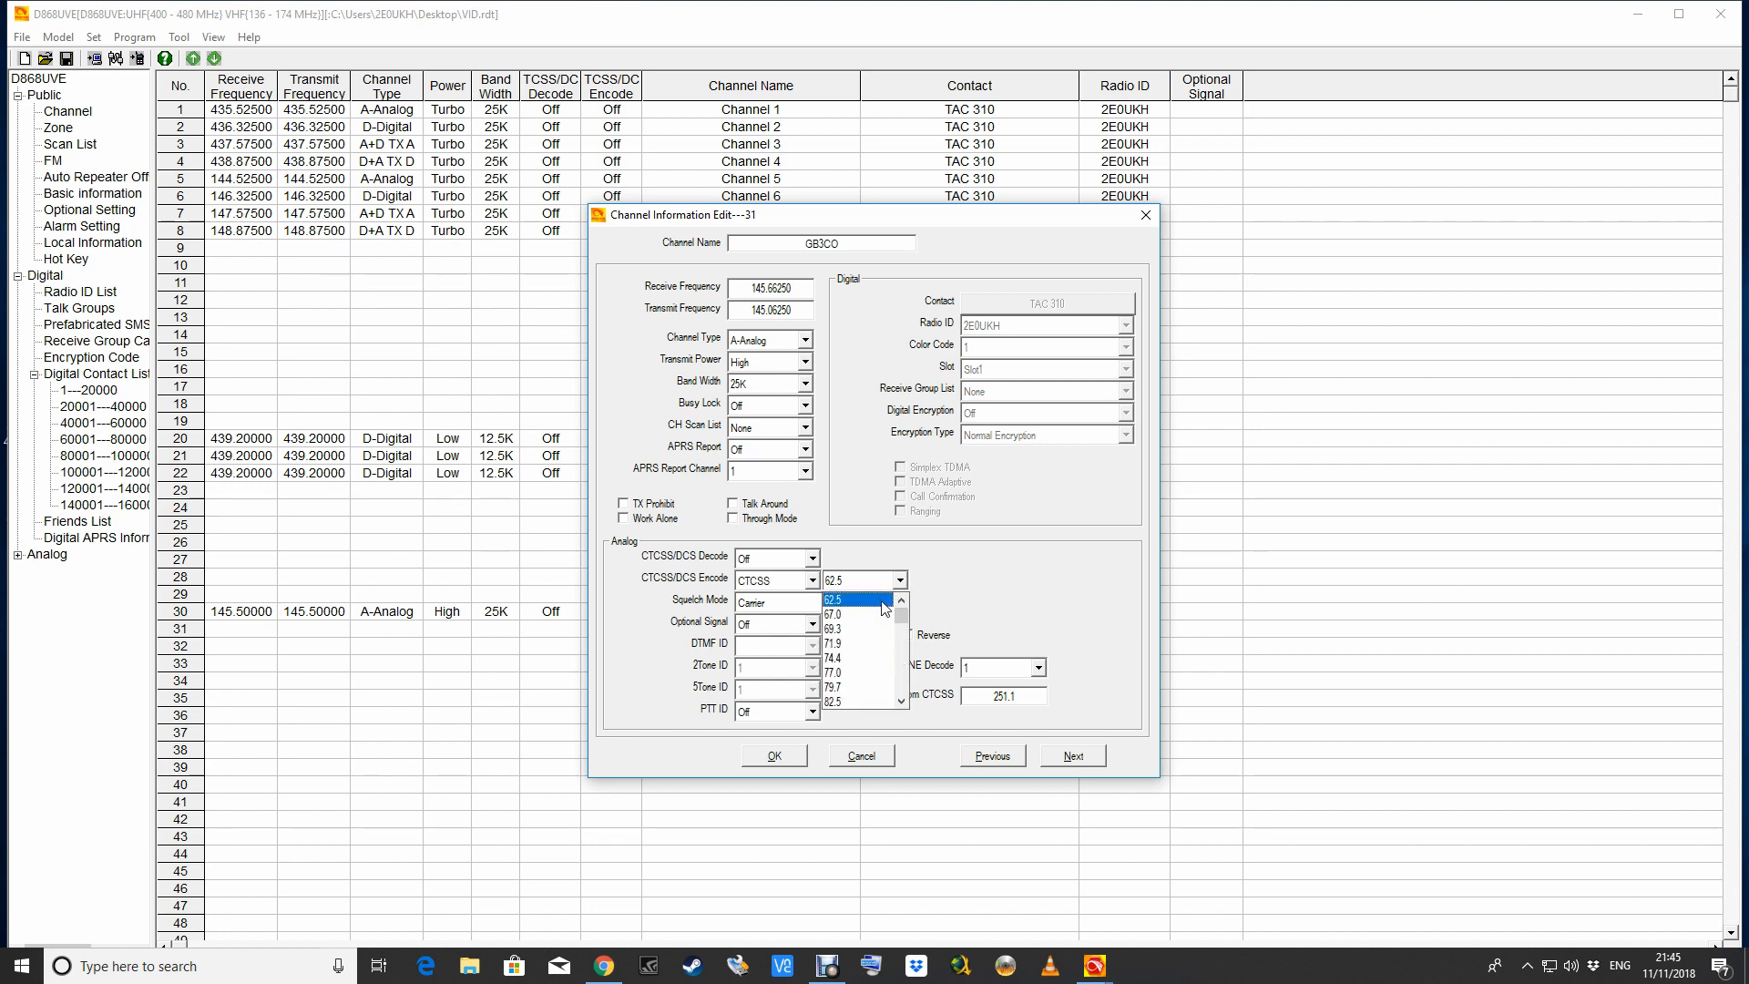
click(857, 674)
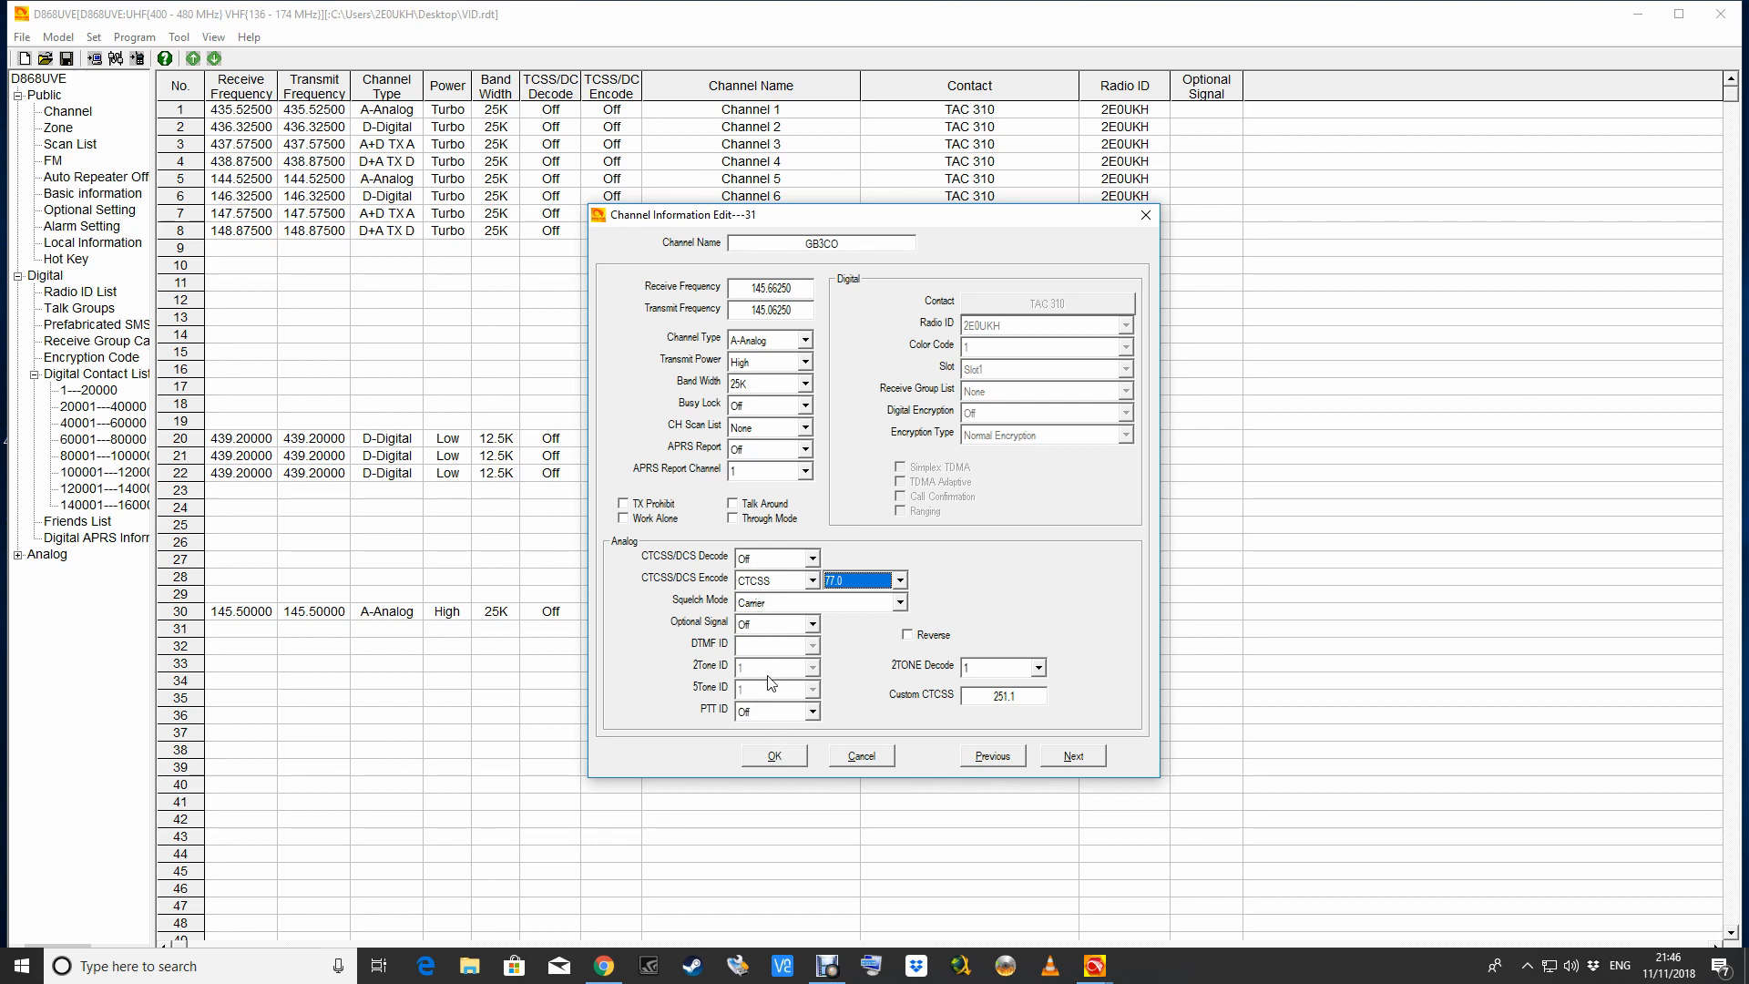
click(776, 758)
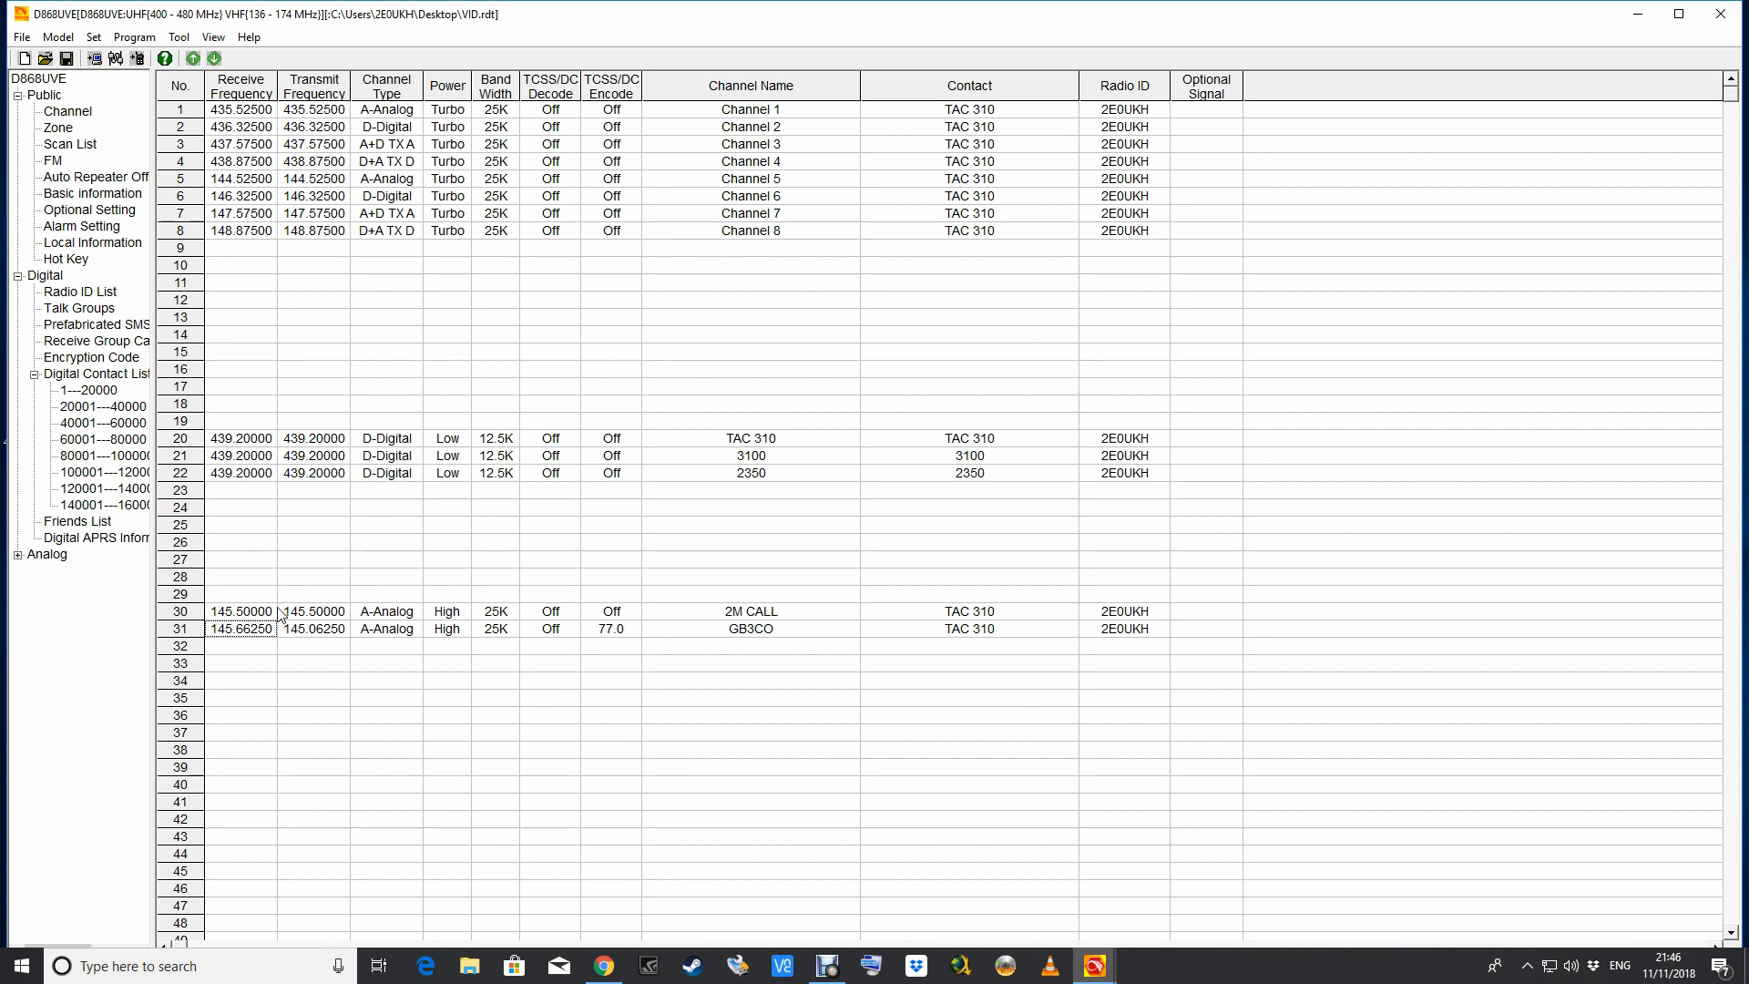
Add channels 3100, 2350, 2M CALL and GB3CO to the HOTSPOT zone's members and accept the zone.
click(68, 134)
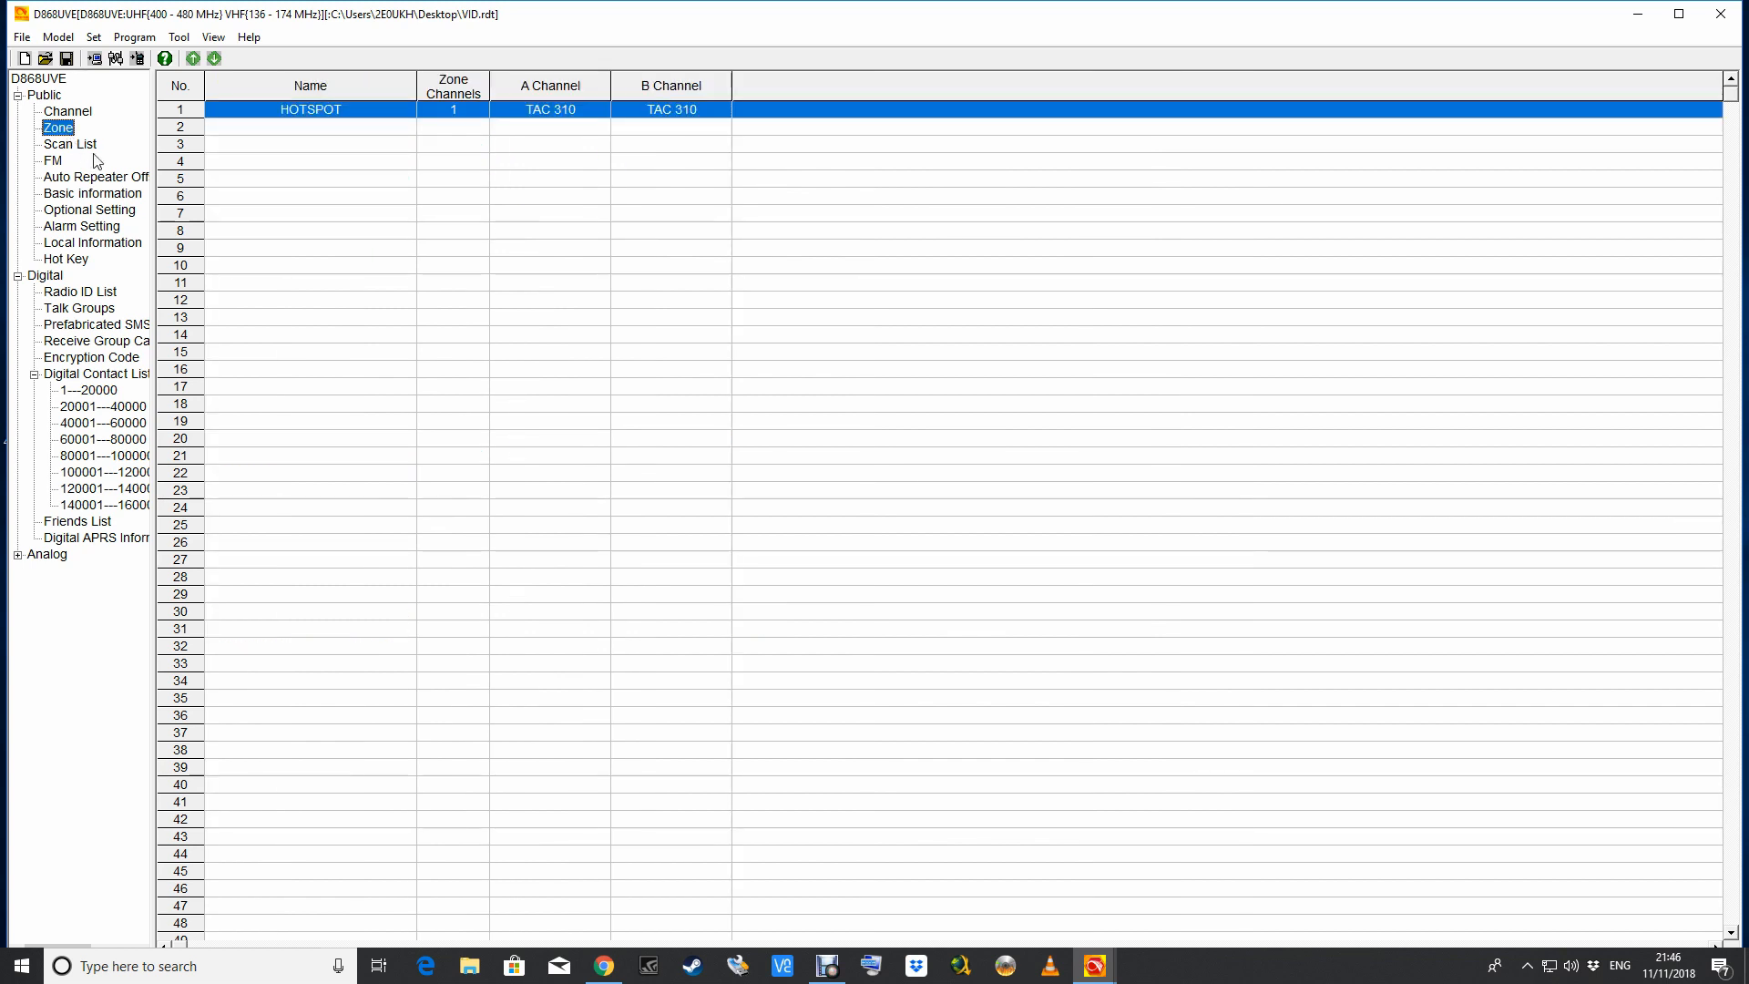
double_click(310, 109)
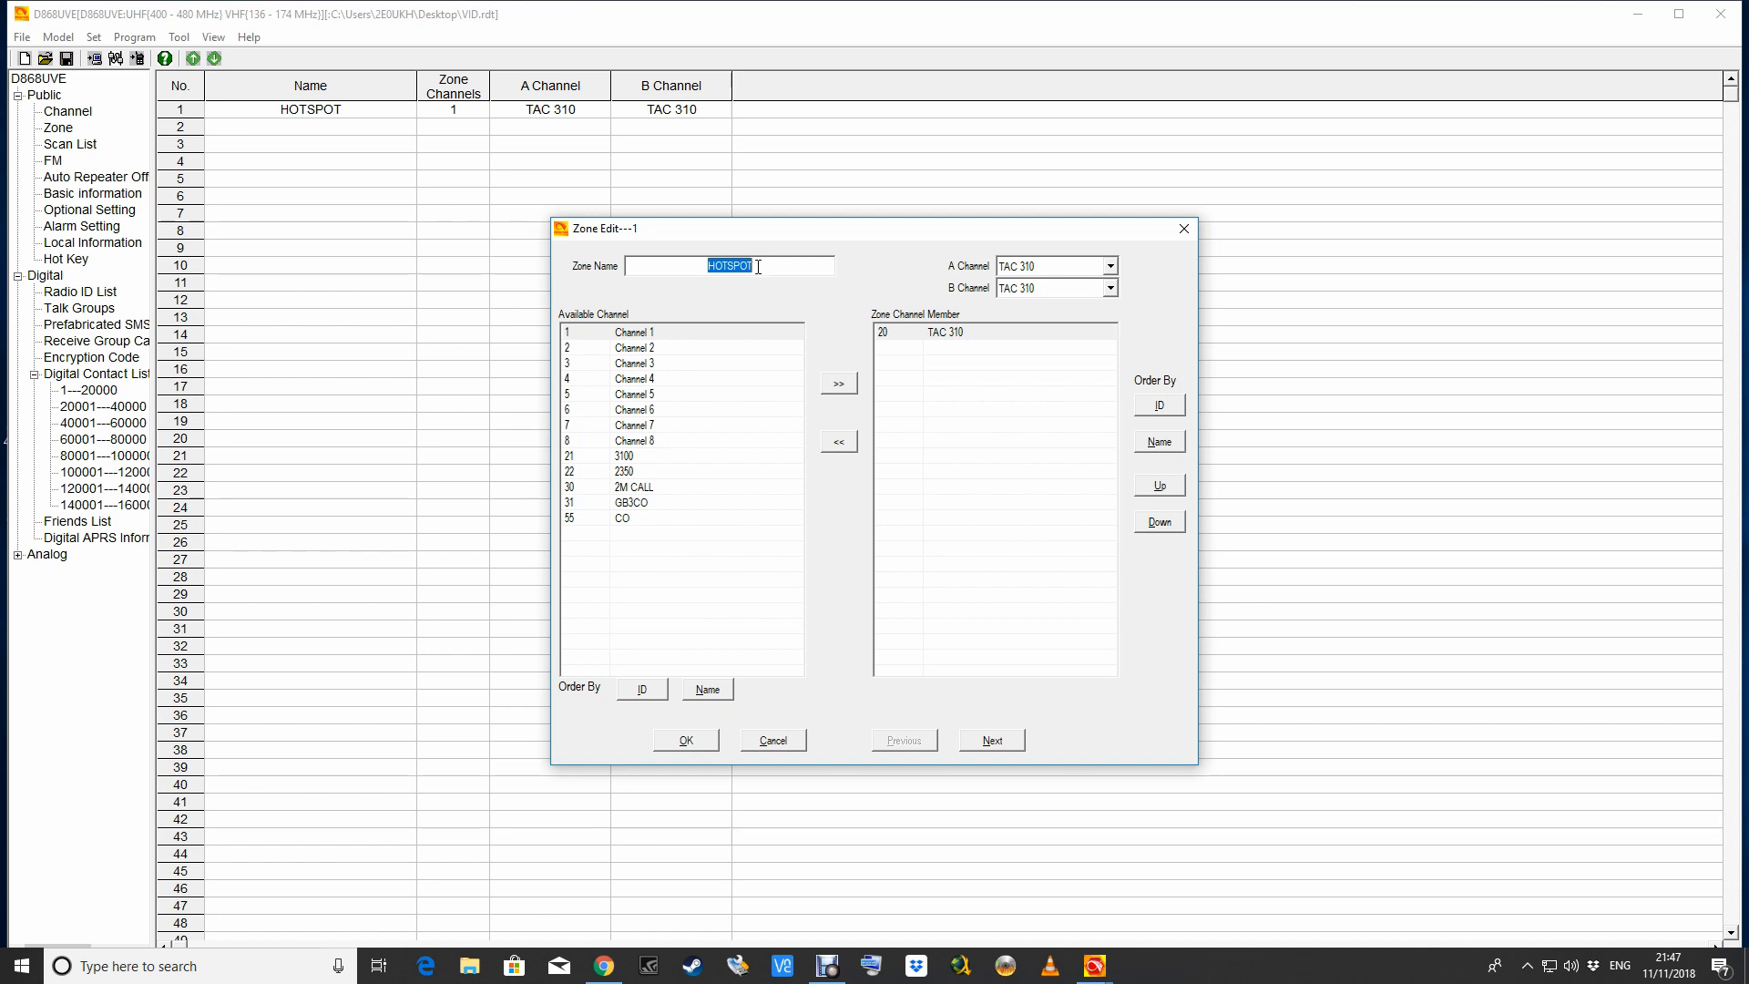
click(631, 457)
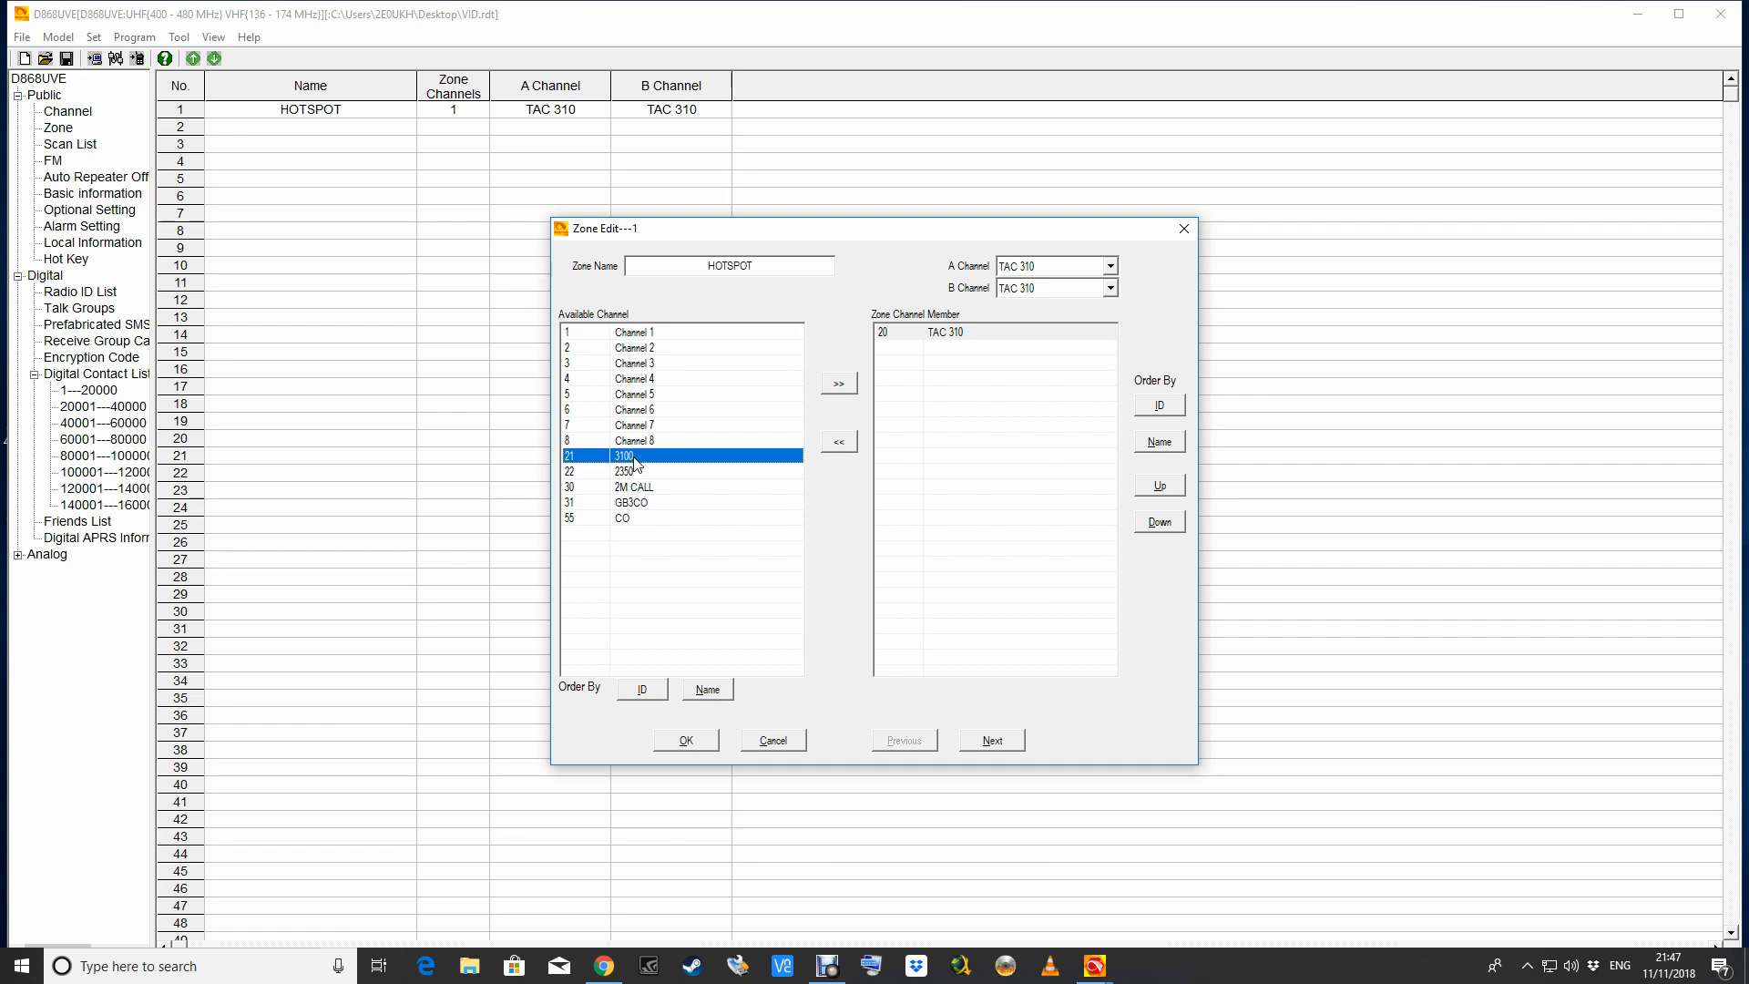
click(836, 385)
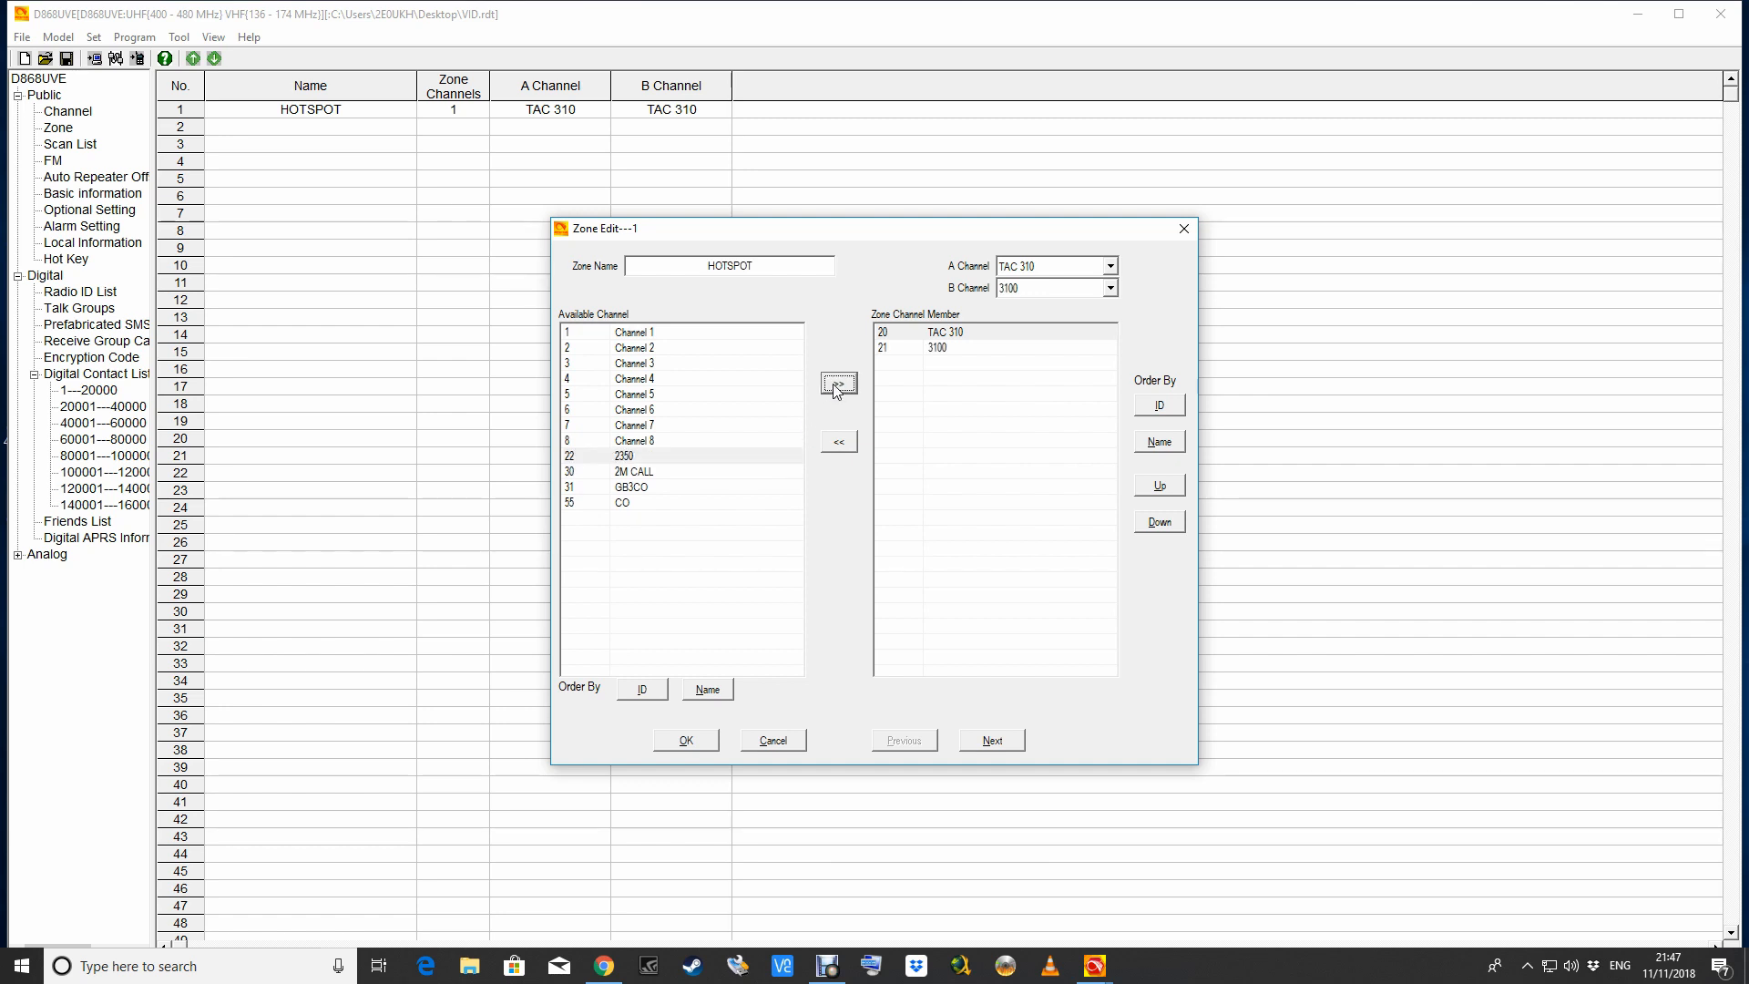
click(837, 385)
click(836, 387)
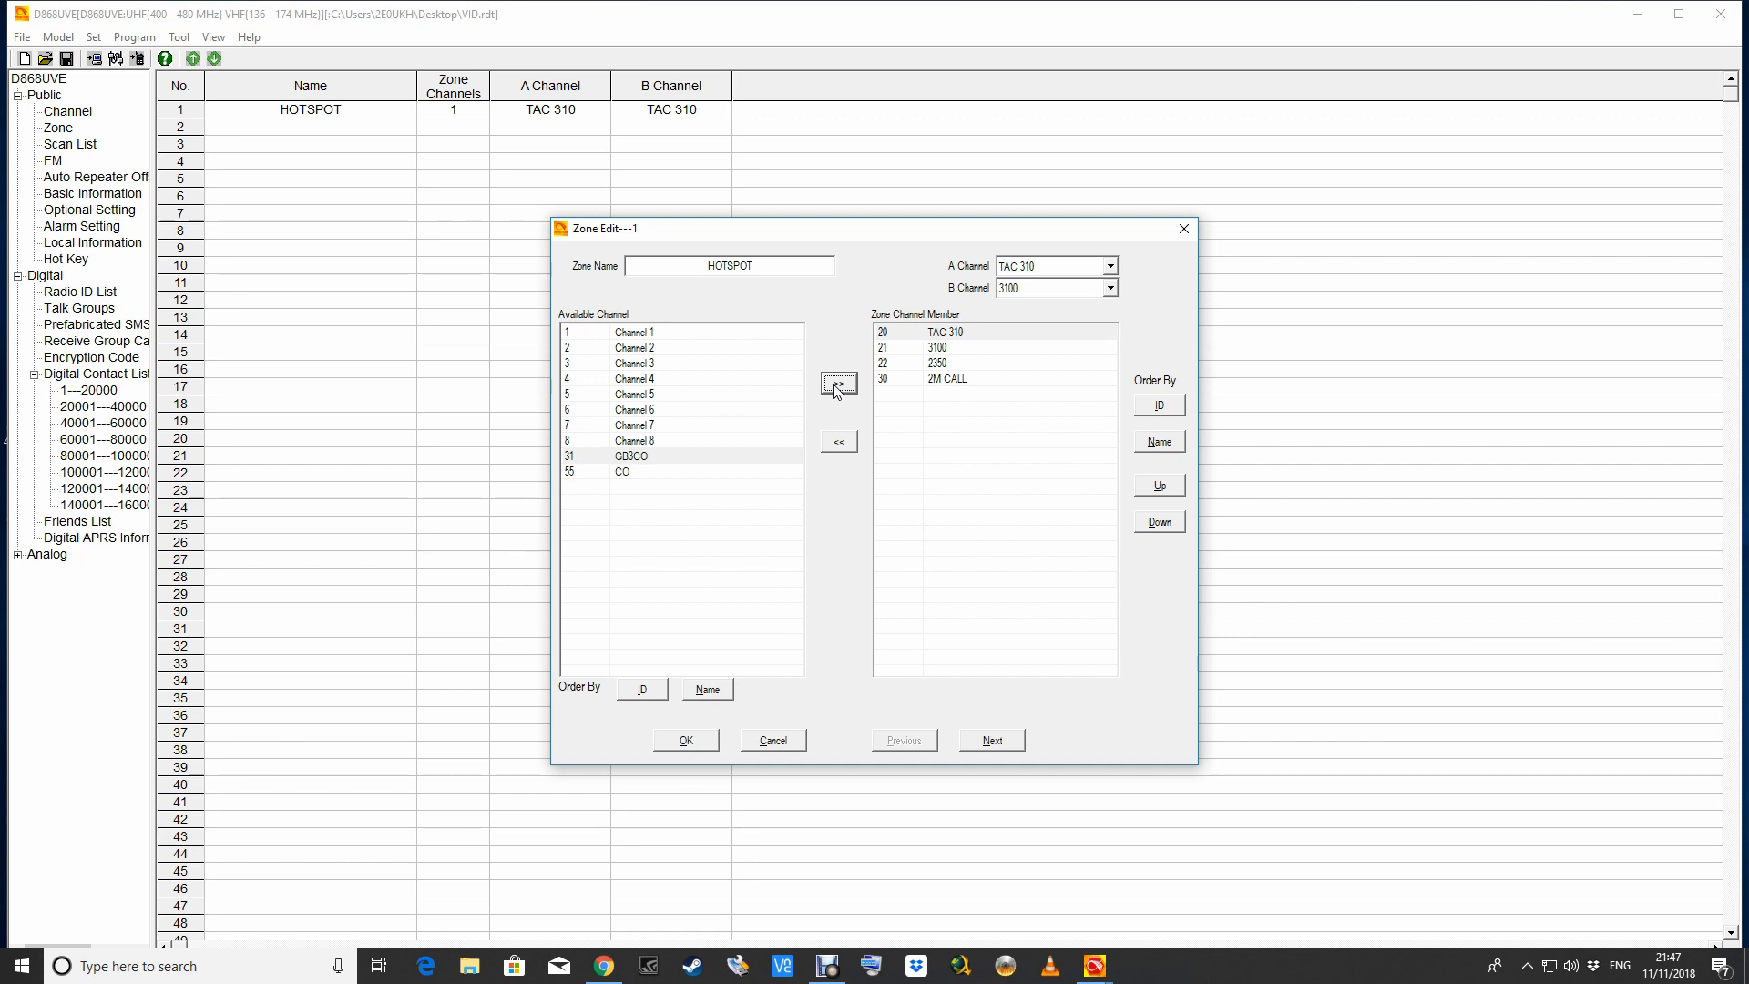
click(836, 387)
click(684, 742)
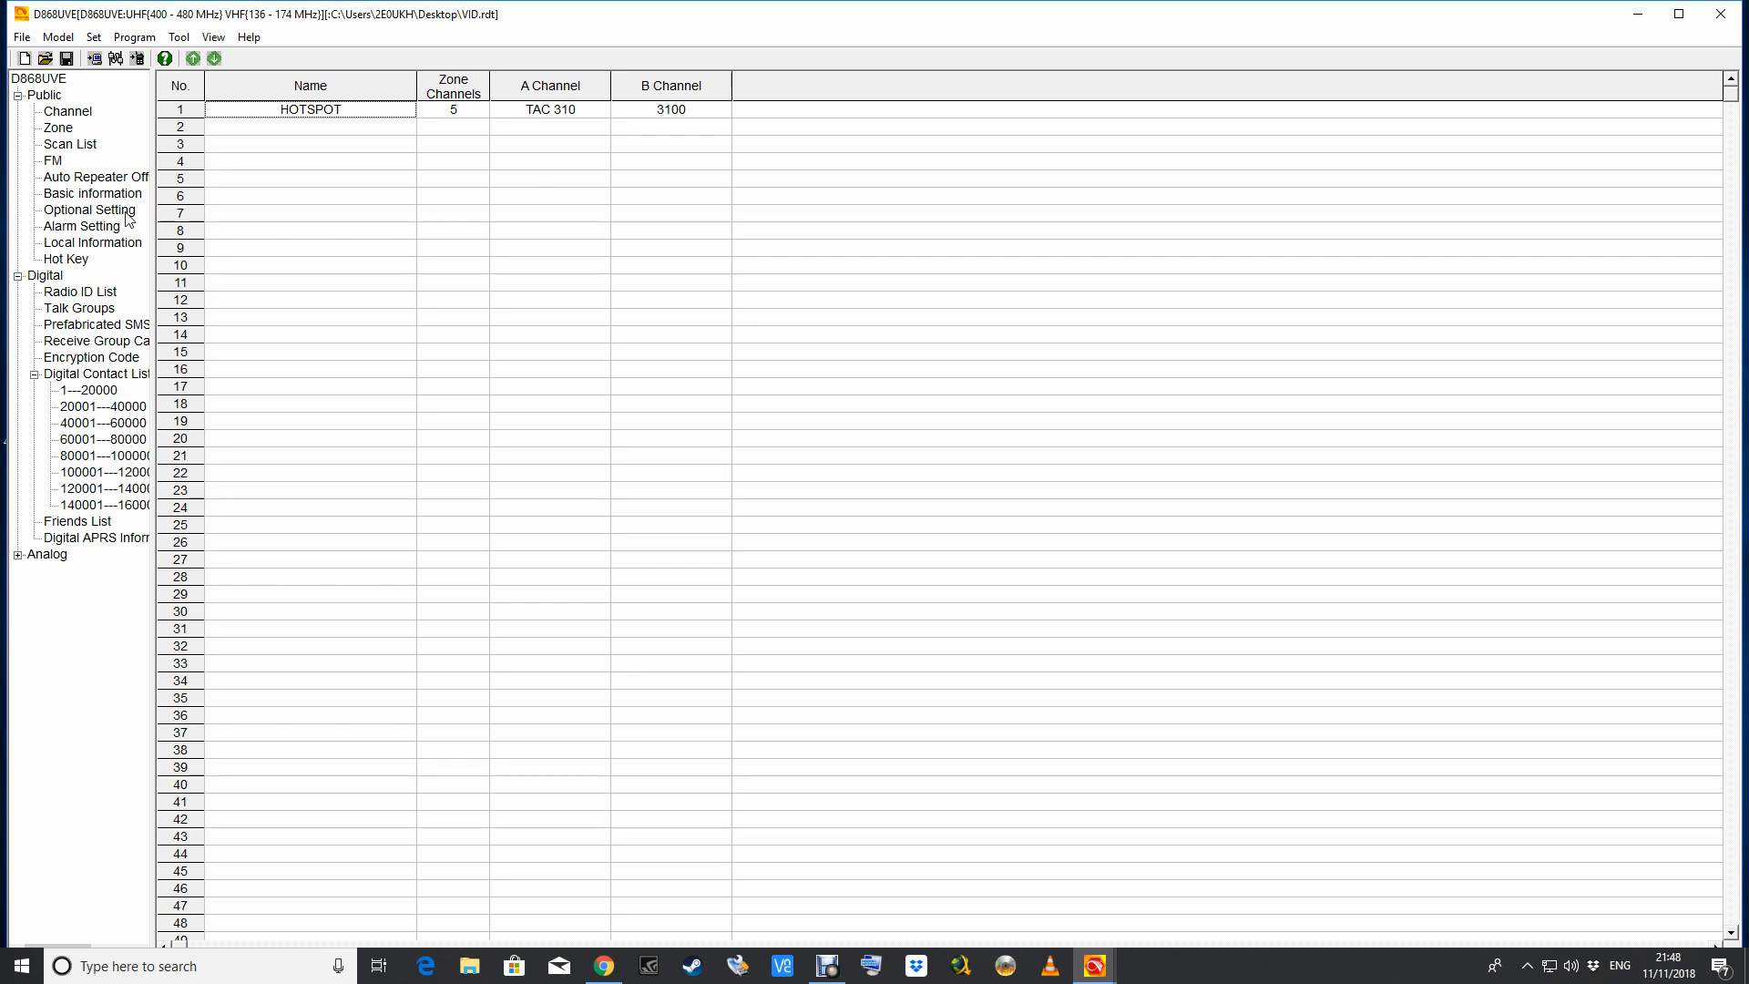
Set the programming cable's communication port to COM6 and accept the setting.
click(93, 38)
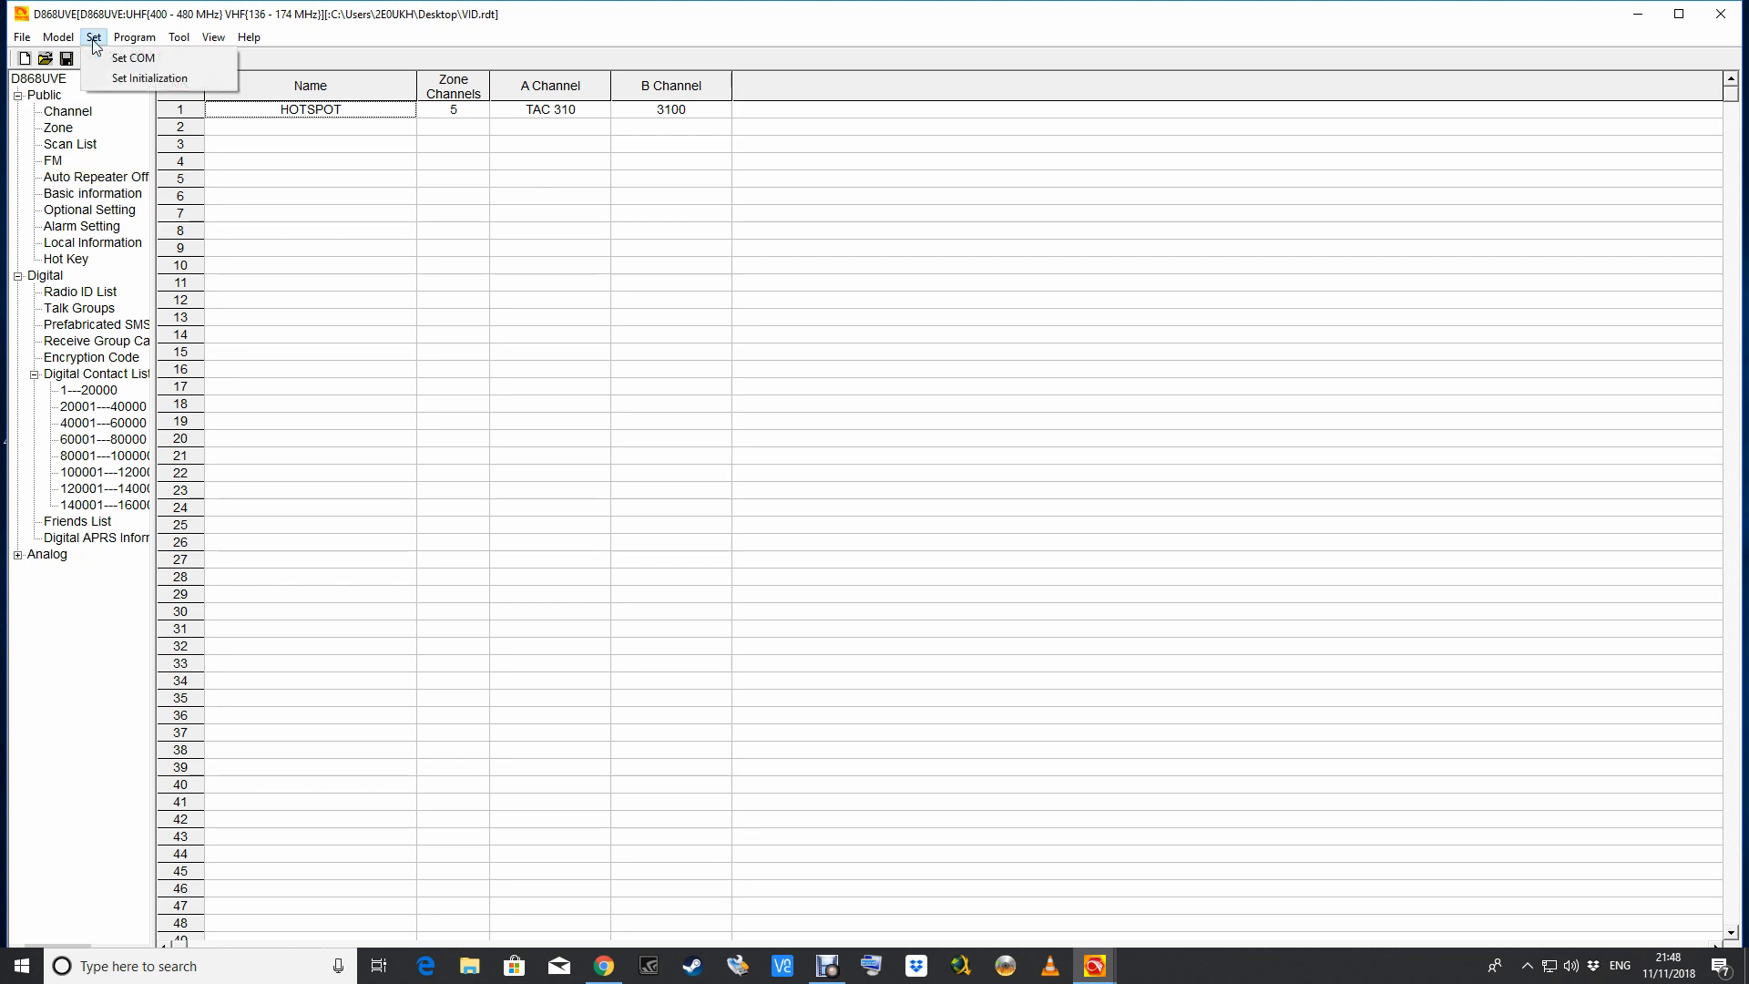
click(118, 58)
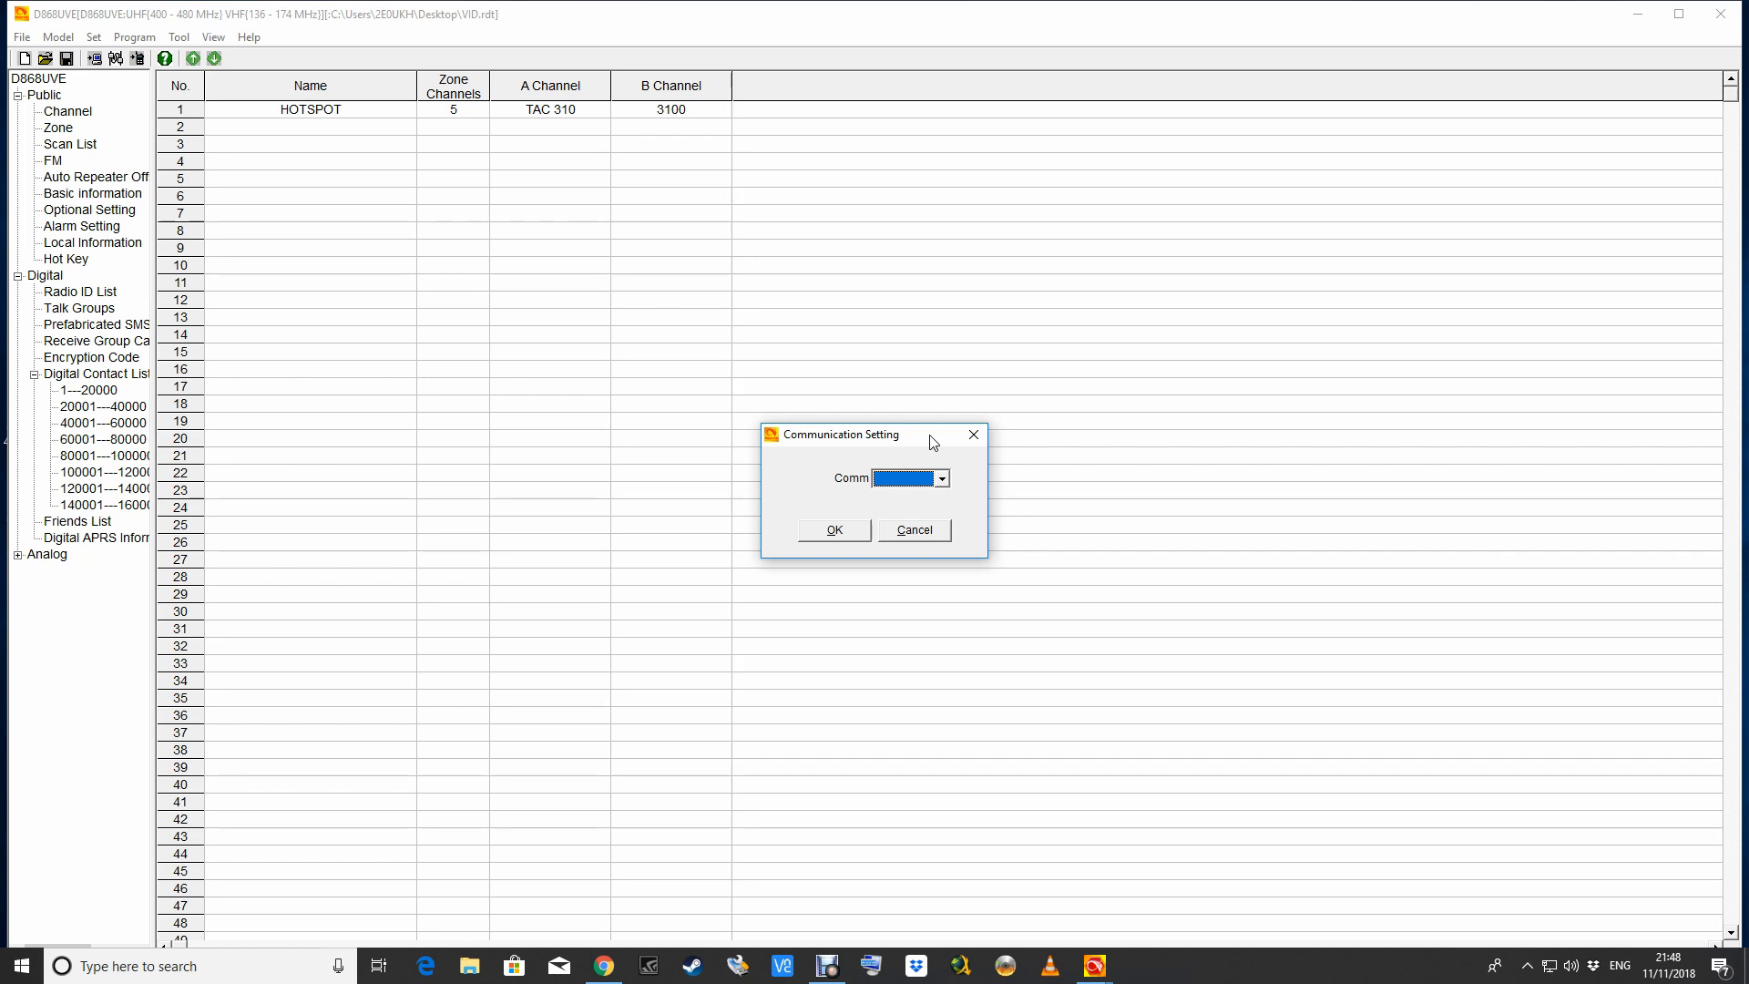
click(942, 479)
click(945, 478)
click(834, 532)
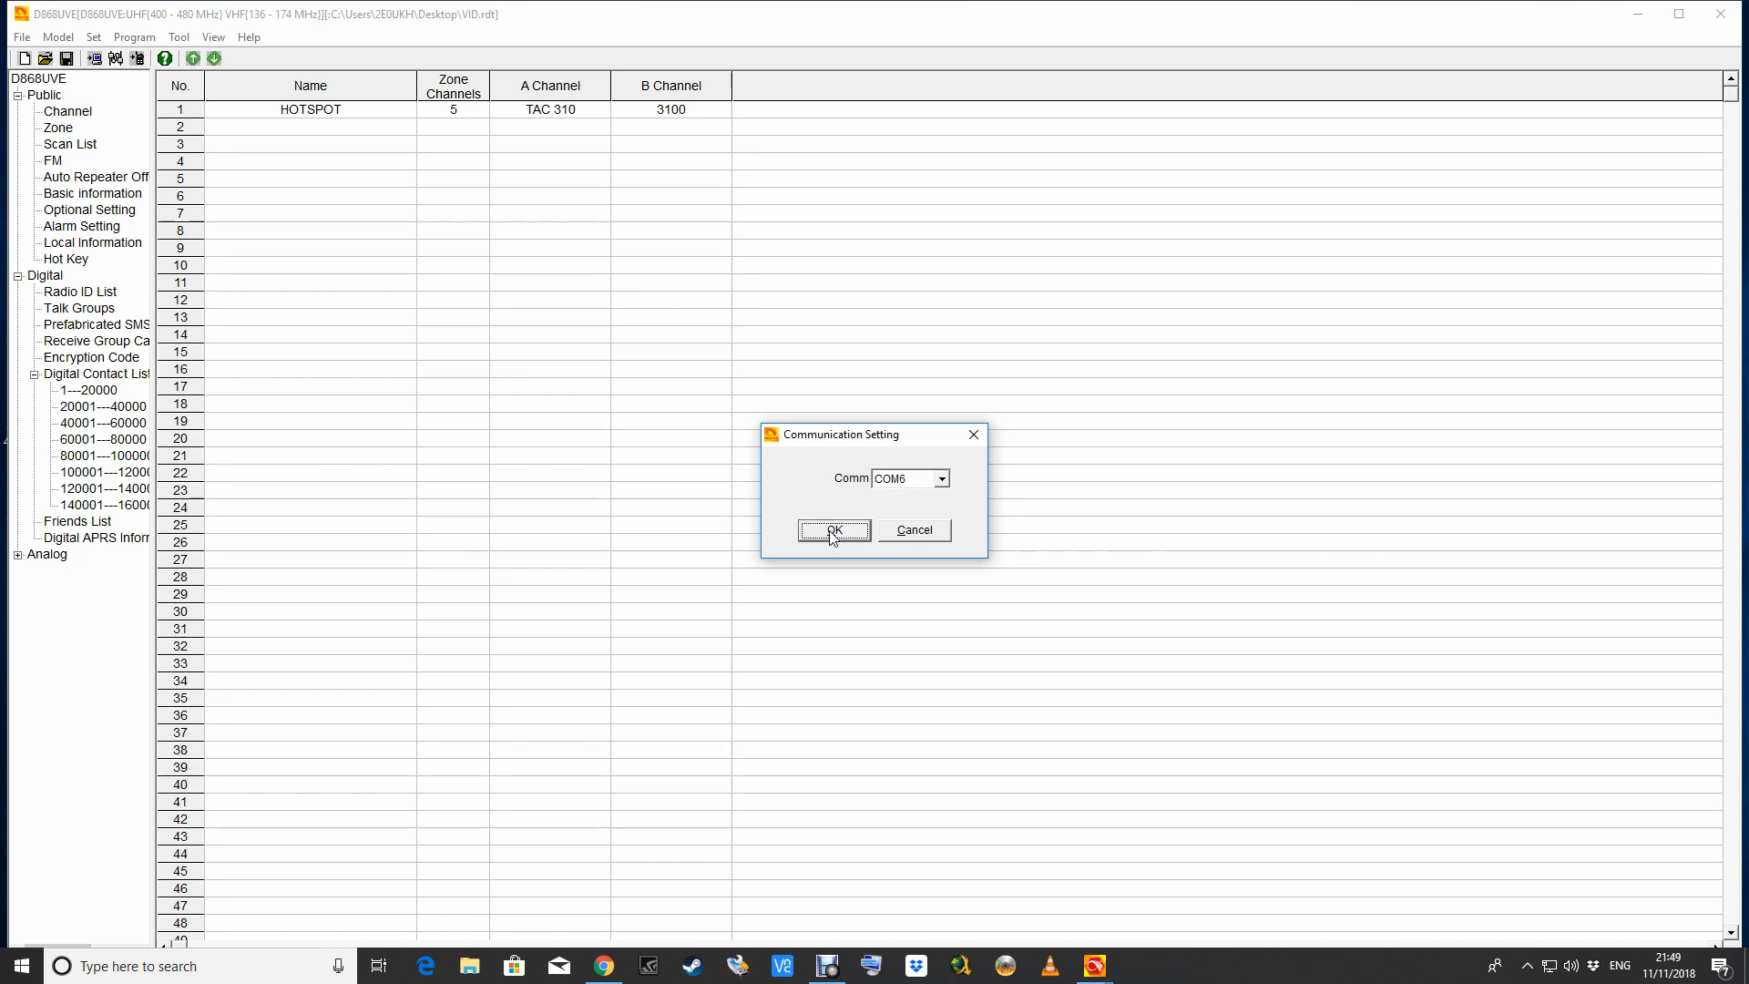
click(832, 533)
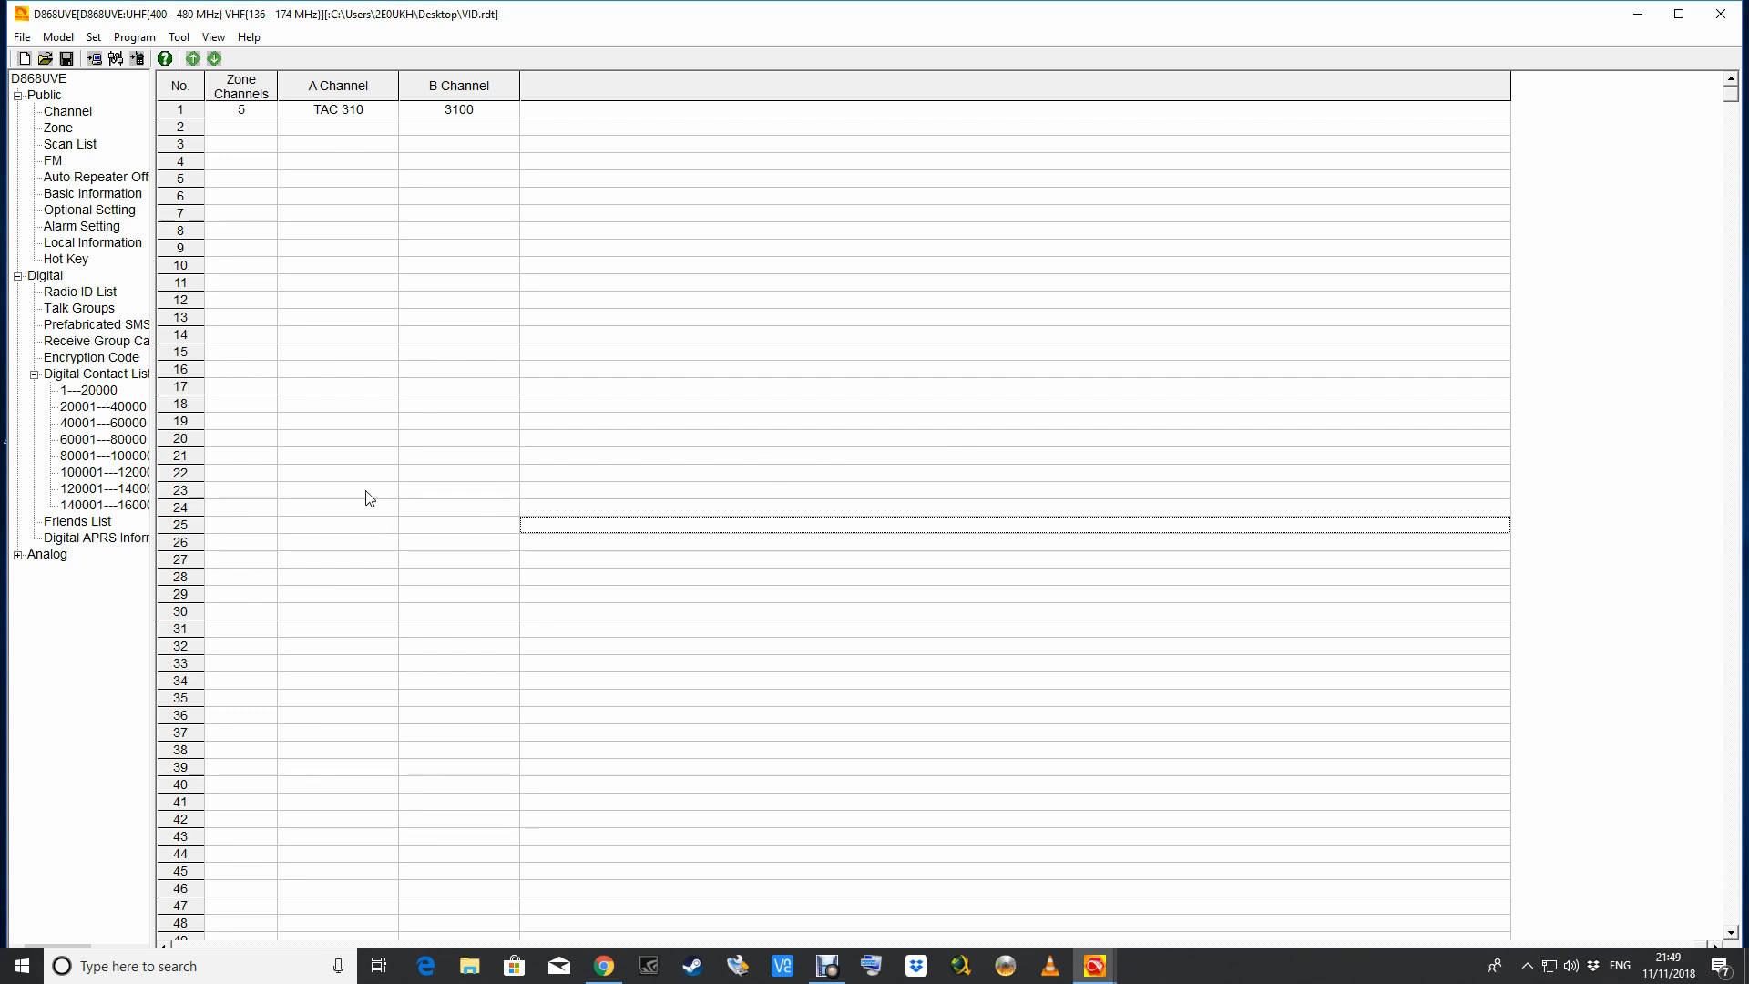
Review the channel list and the members of the HOTSPOT zone, closing the zone without edits.
click(60, 130)
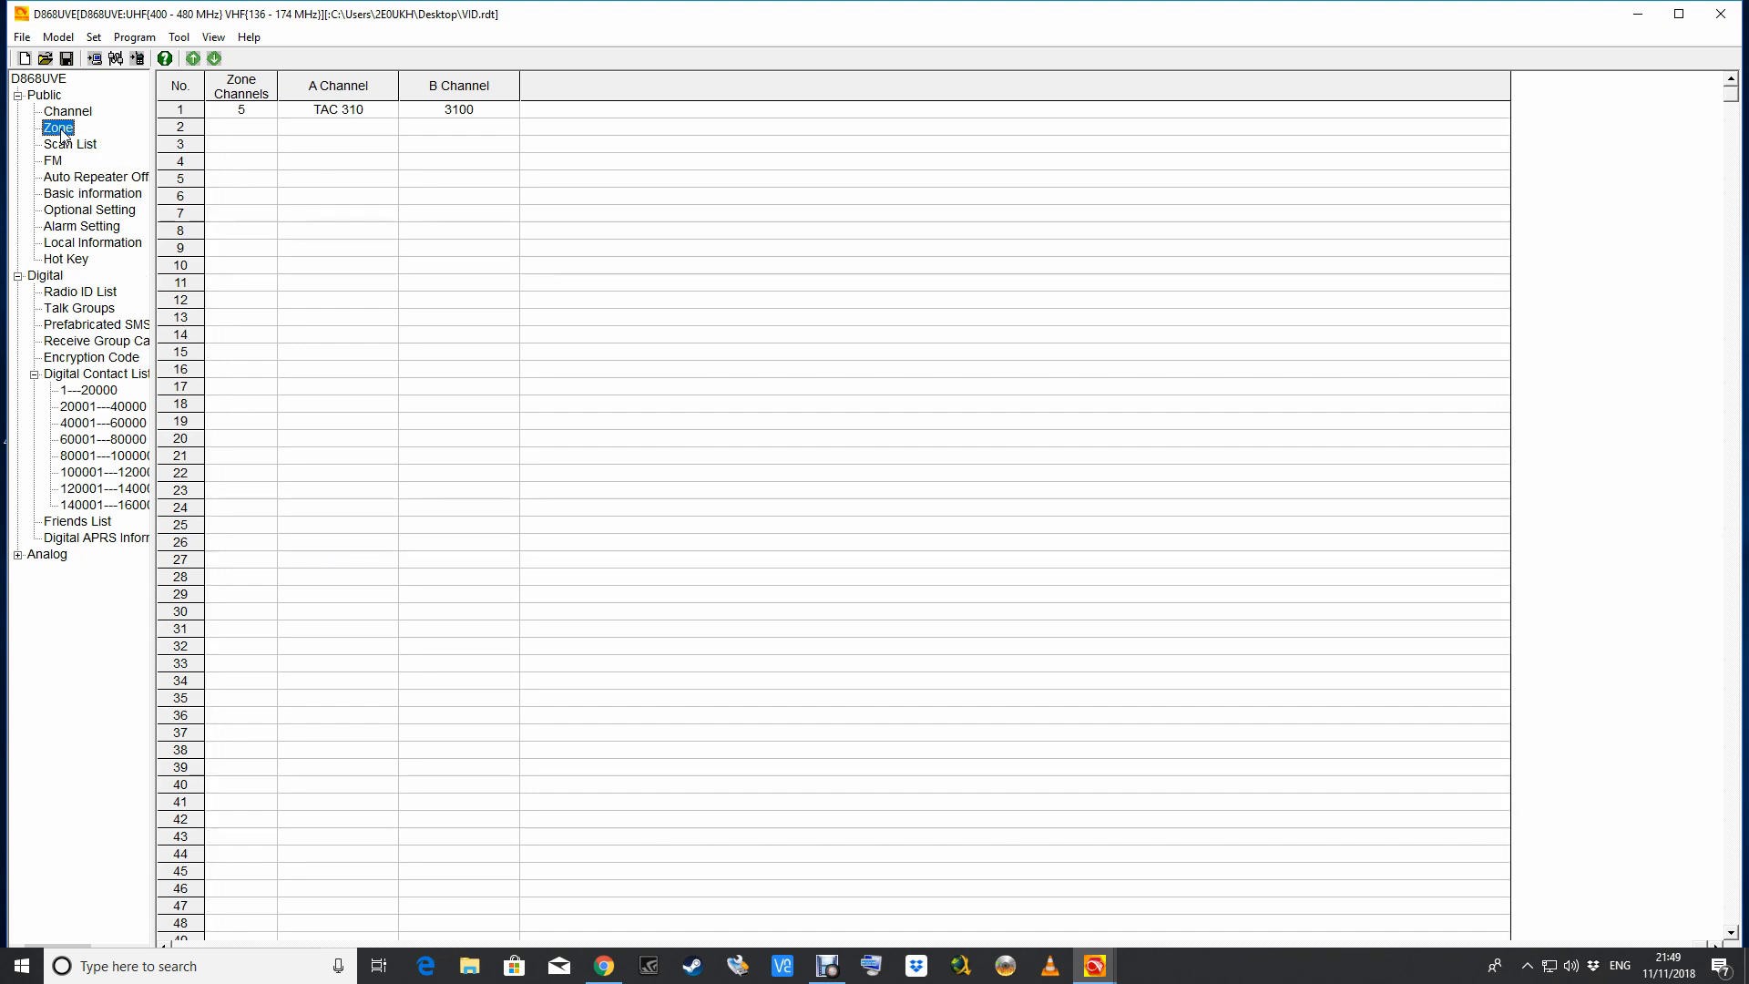
click(66, 114)
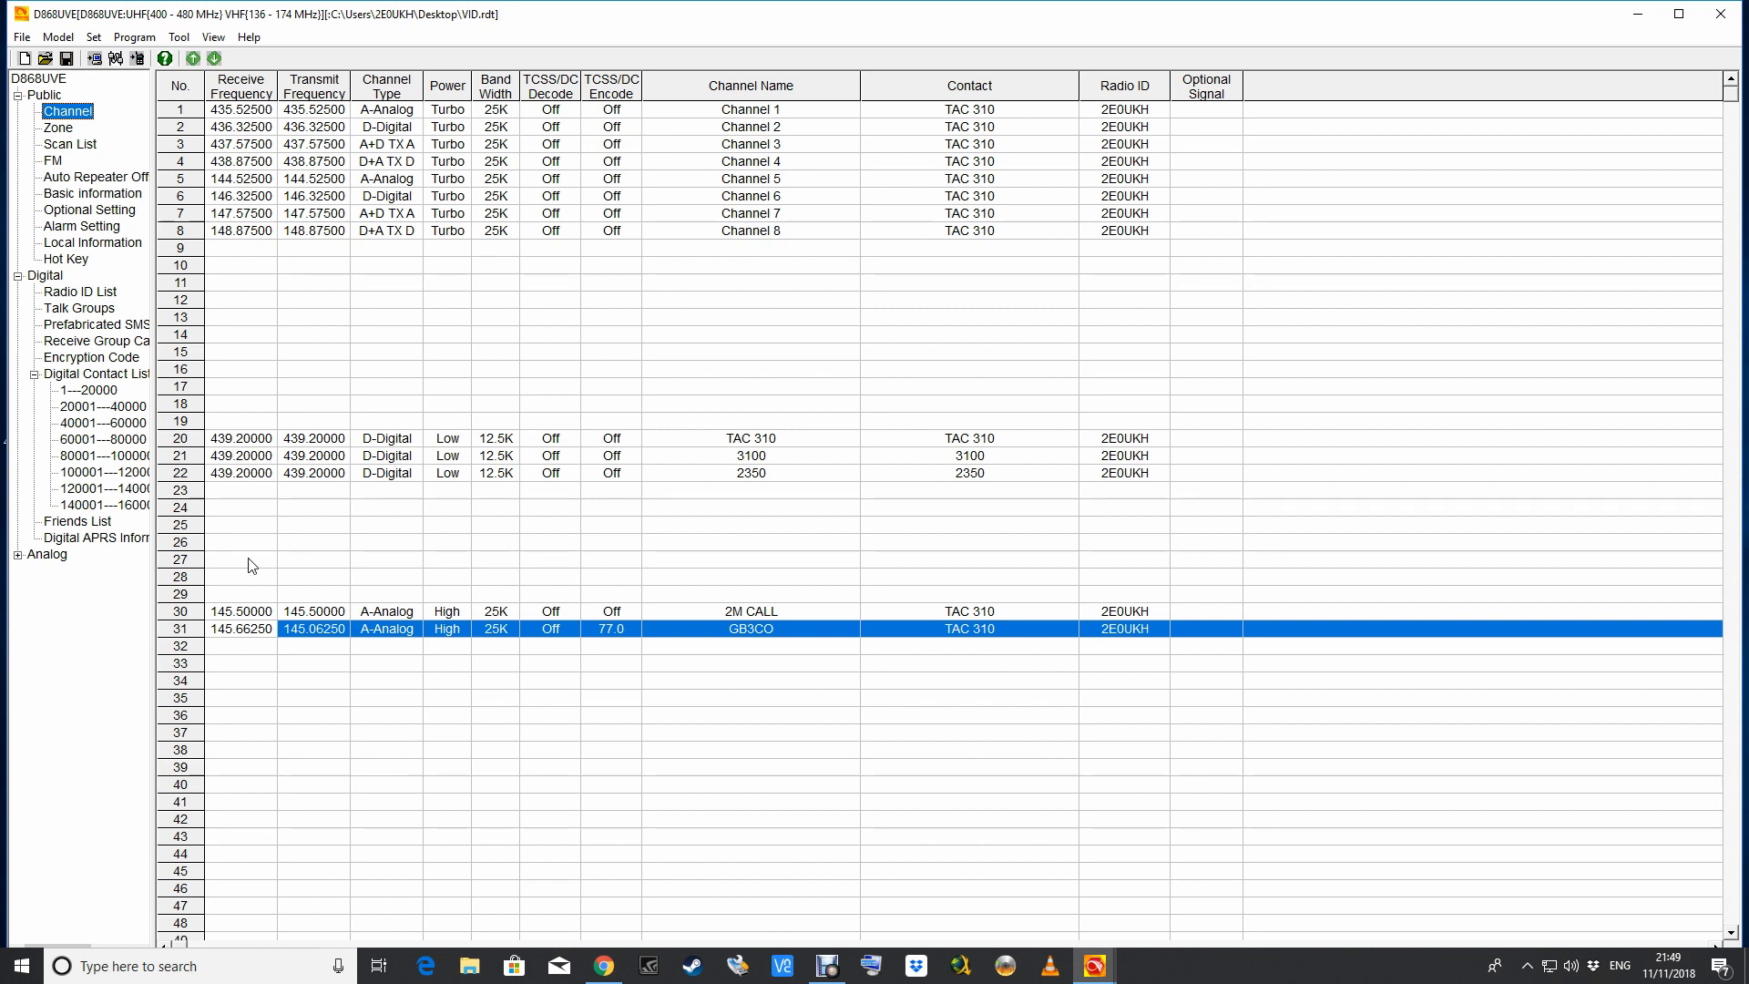
click(68, 129)
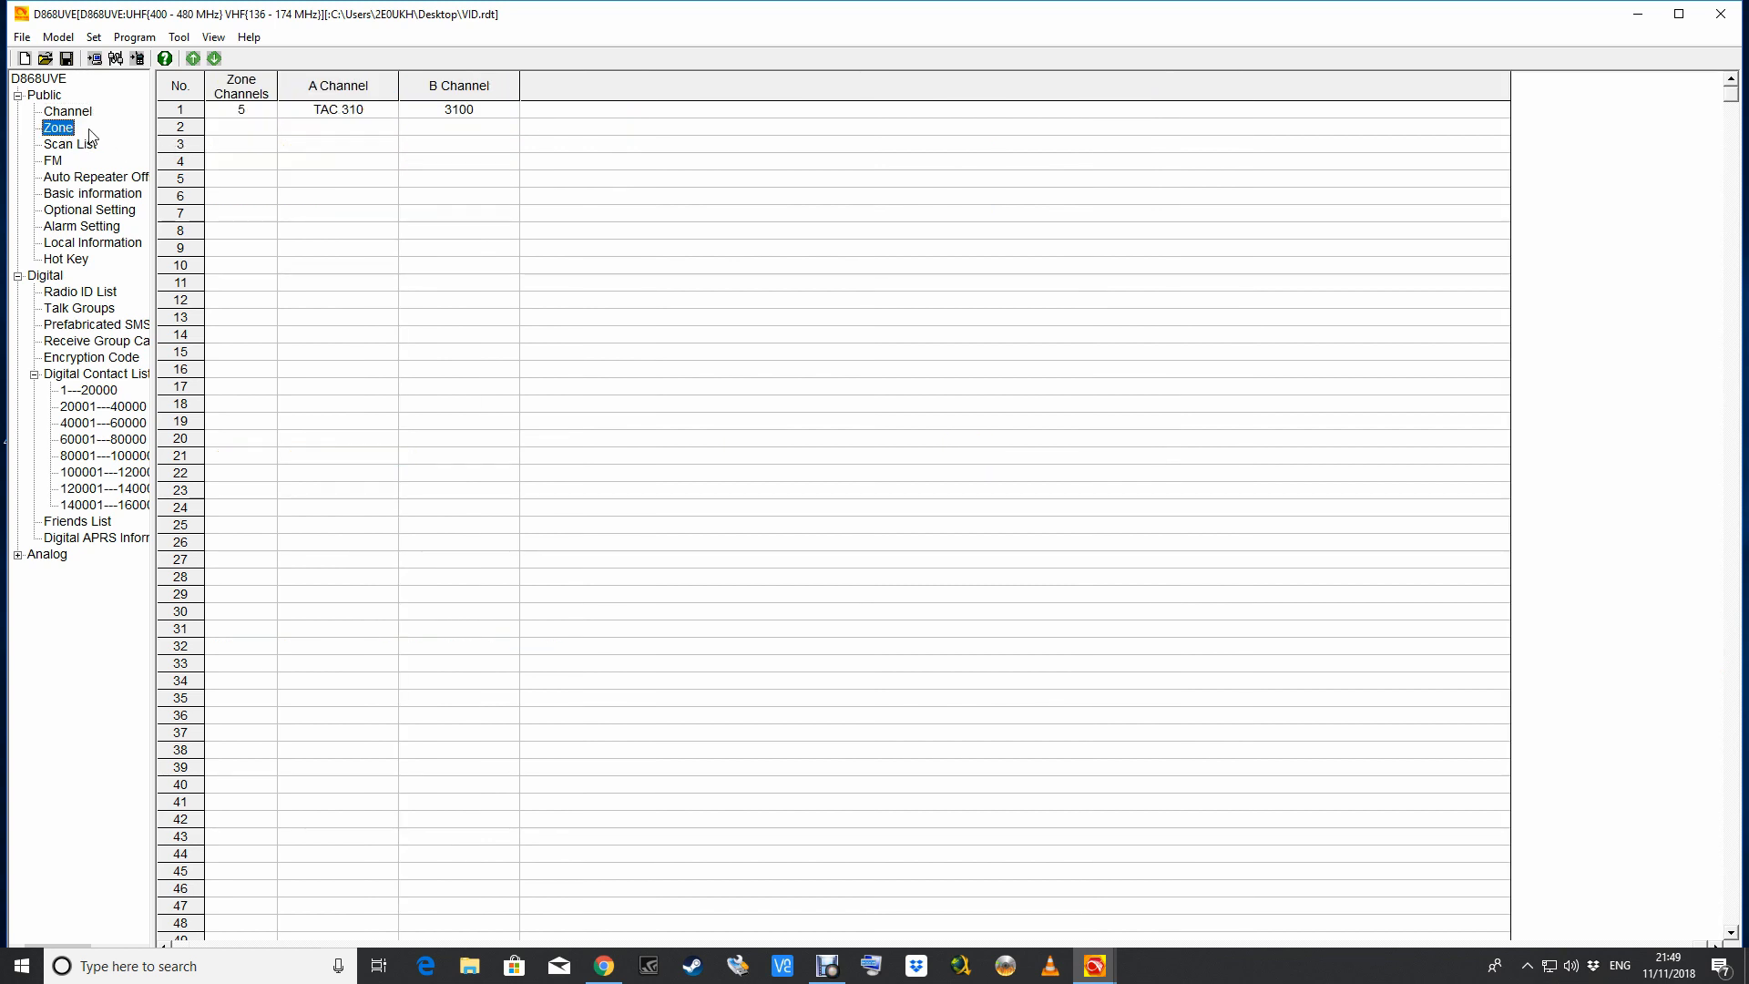
double_click(234, 116)
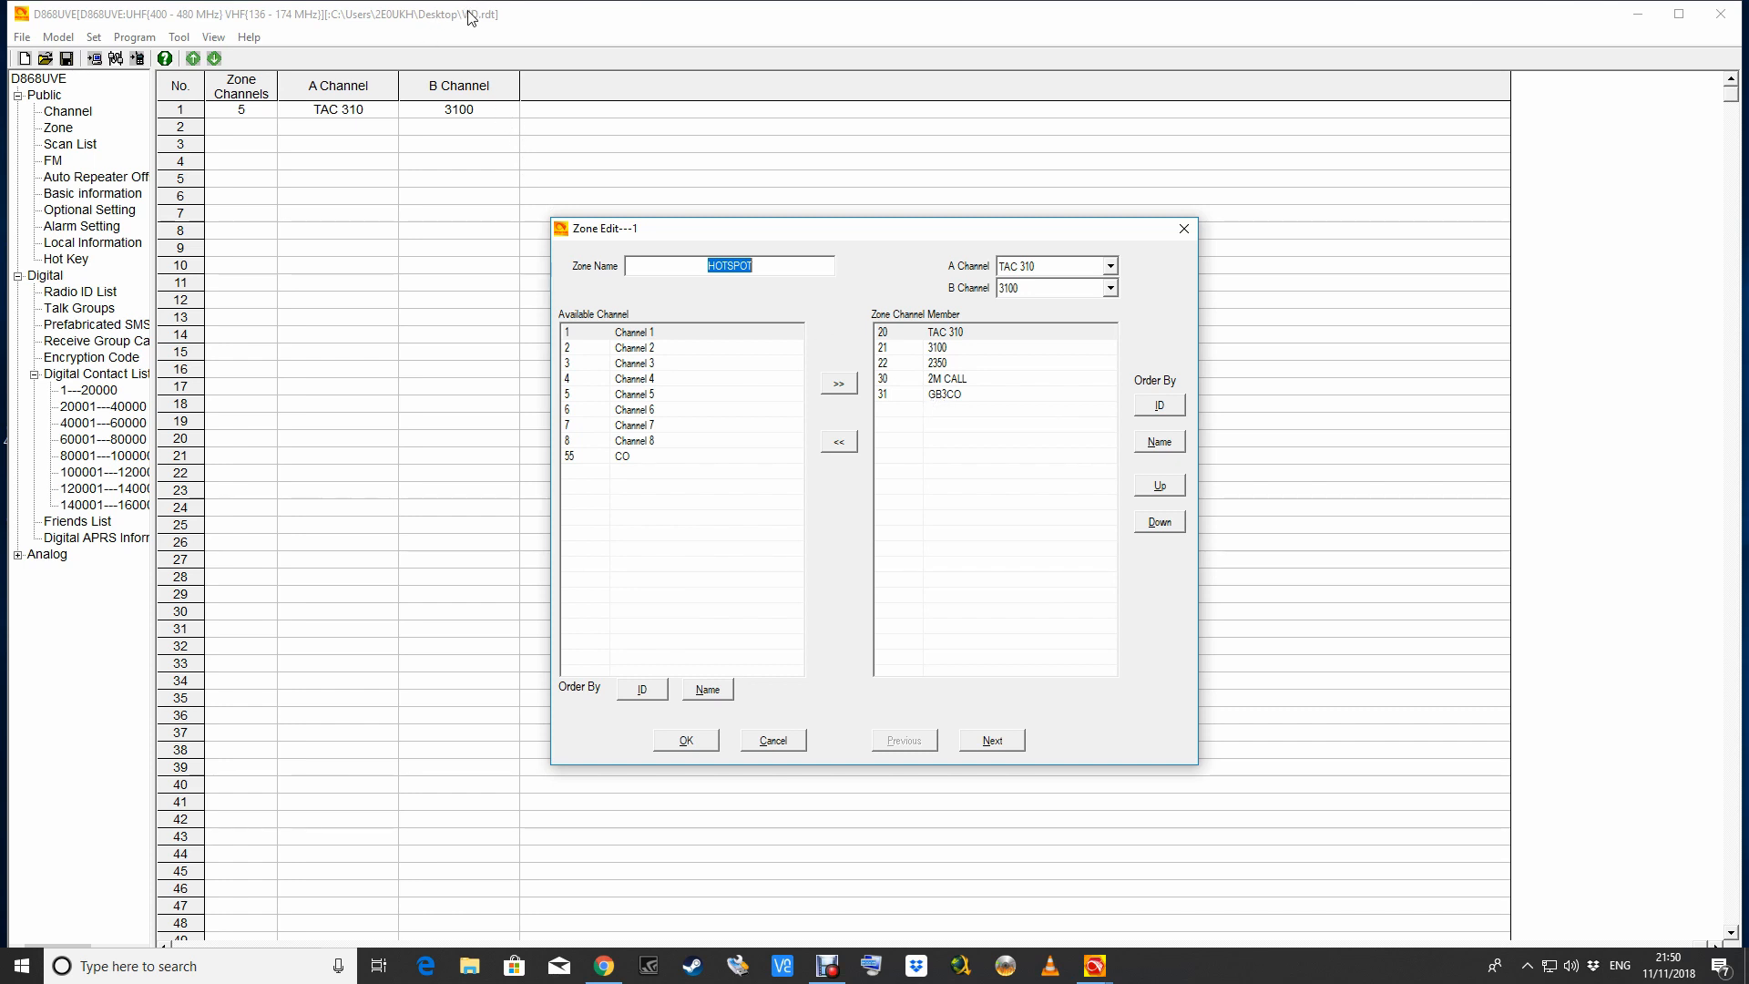
click(686, 740)
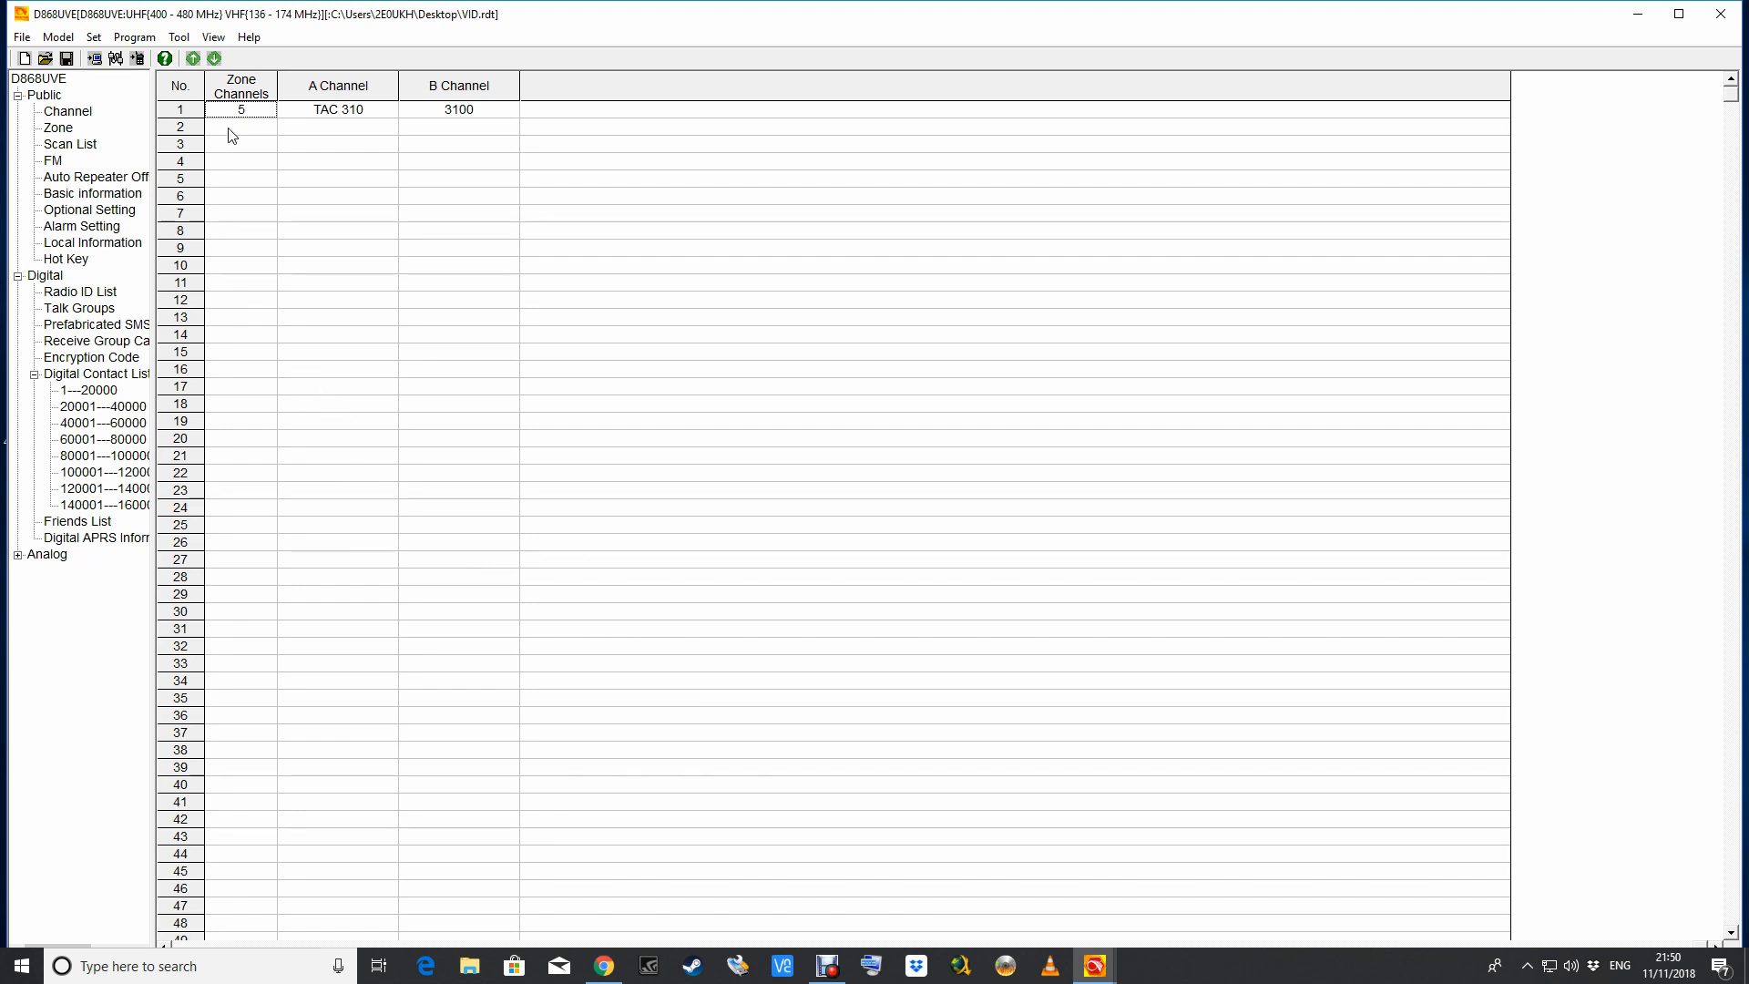
Write the programmed data to the radio with Other Data included and the Digital Contact List left out.
click(134, 37)
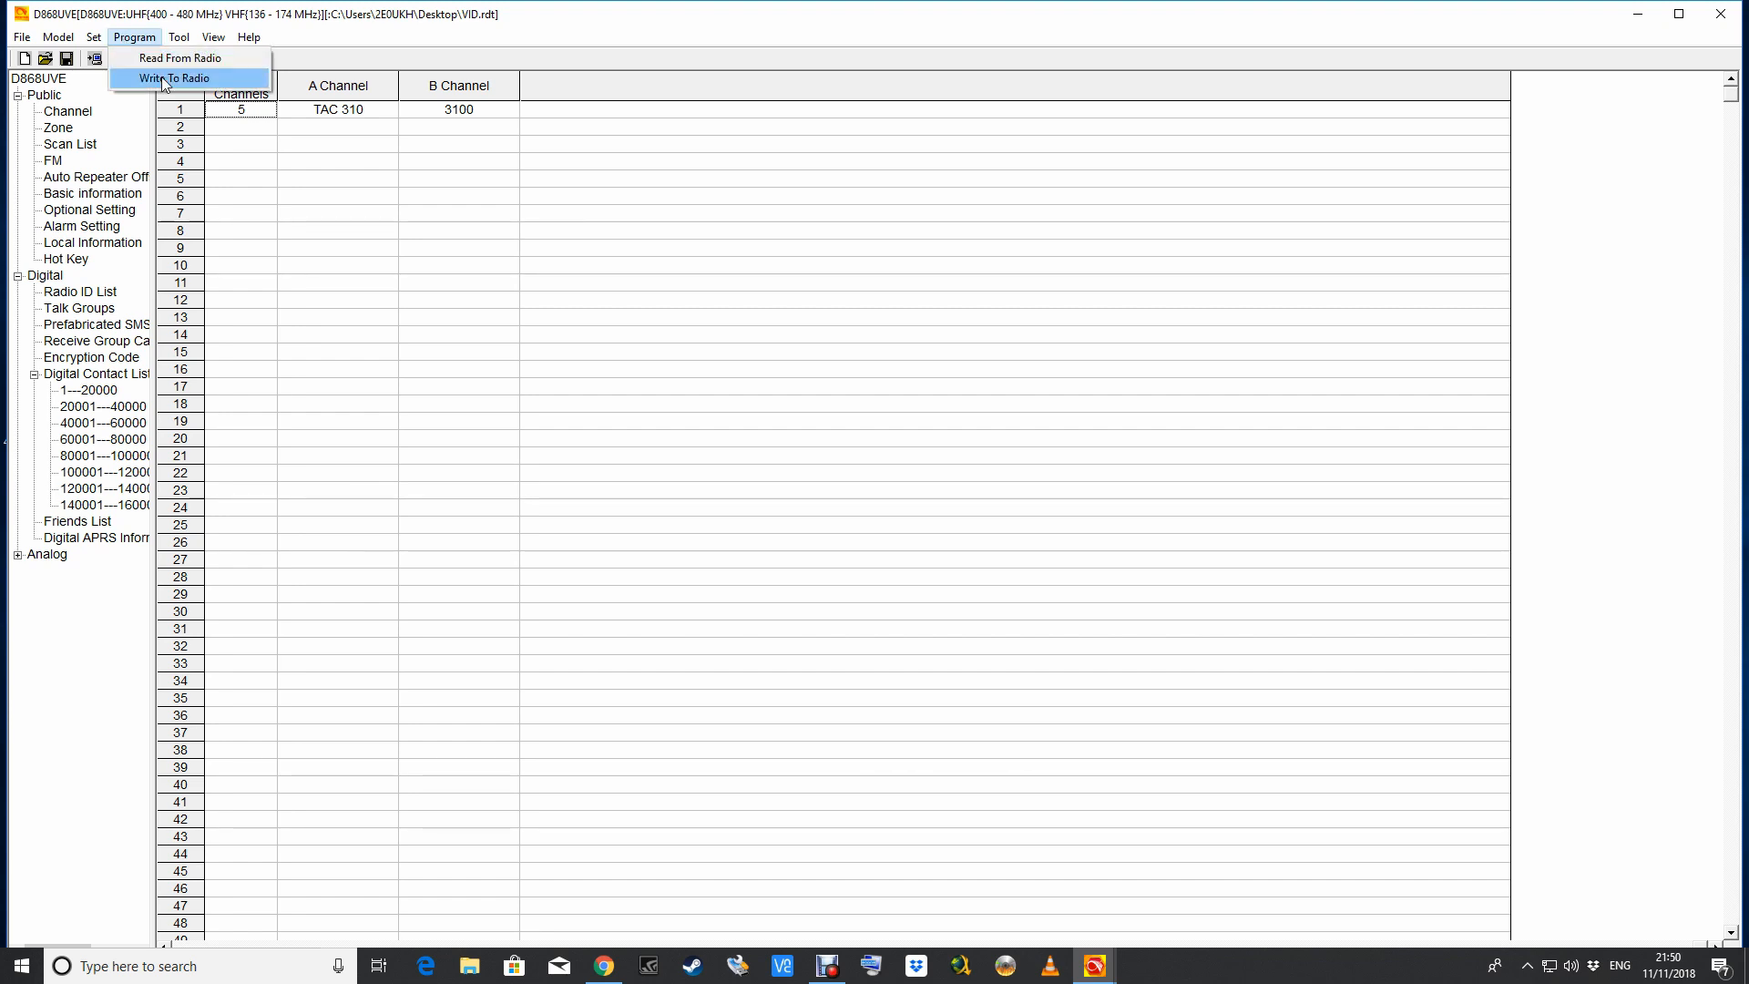
click(165, 79)
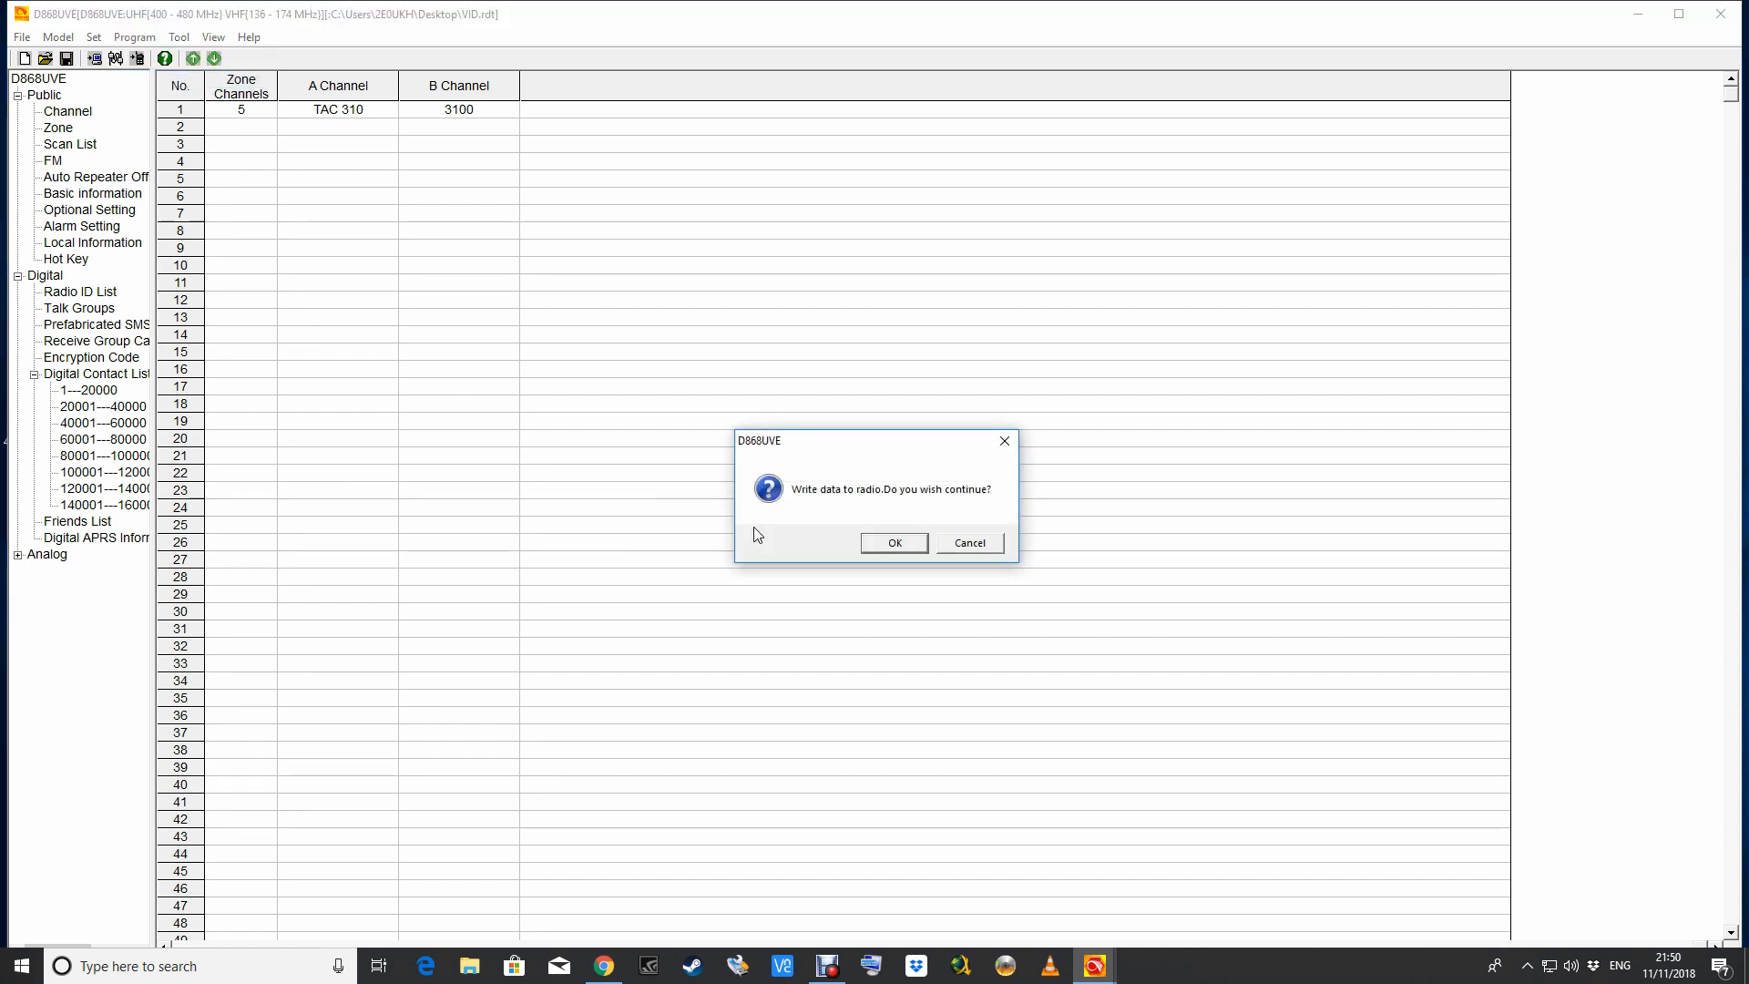
click(874, 549)
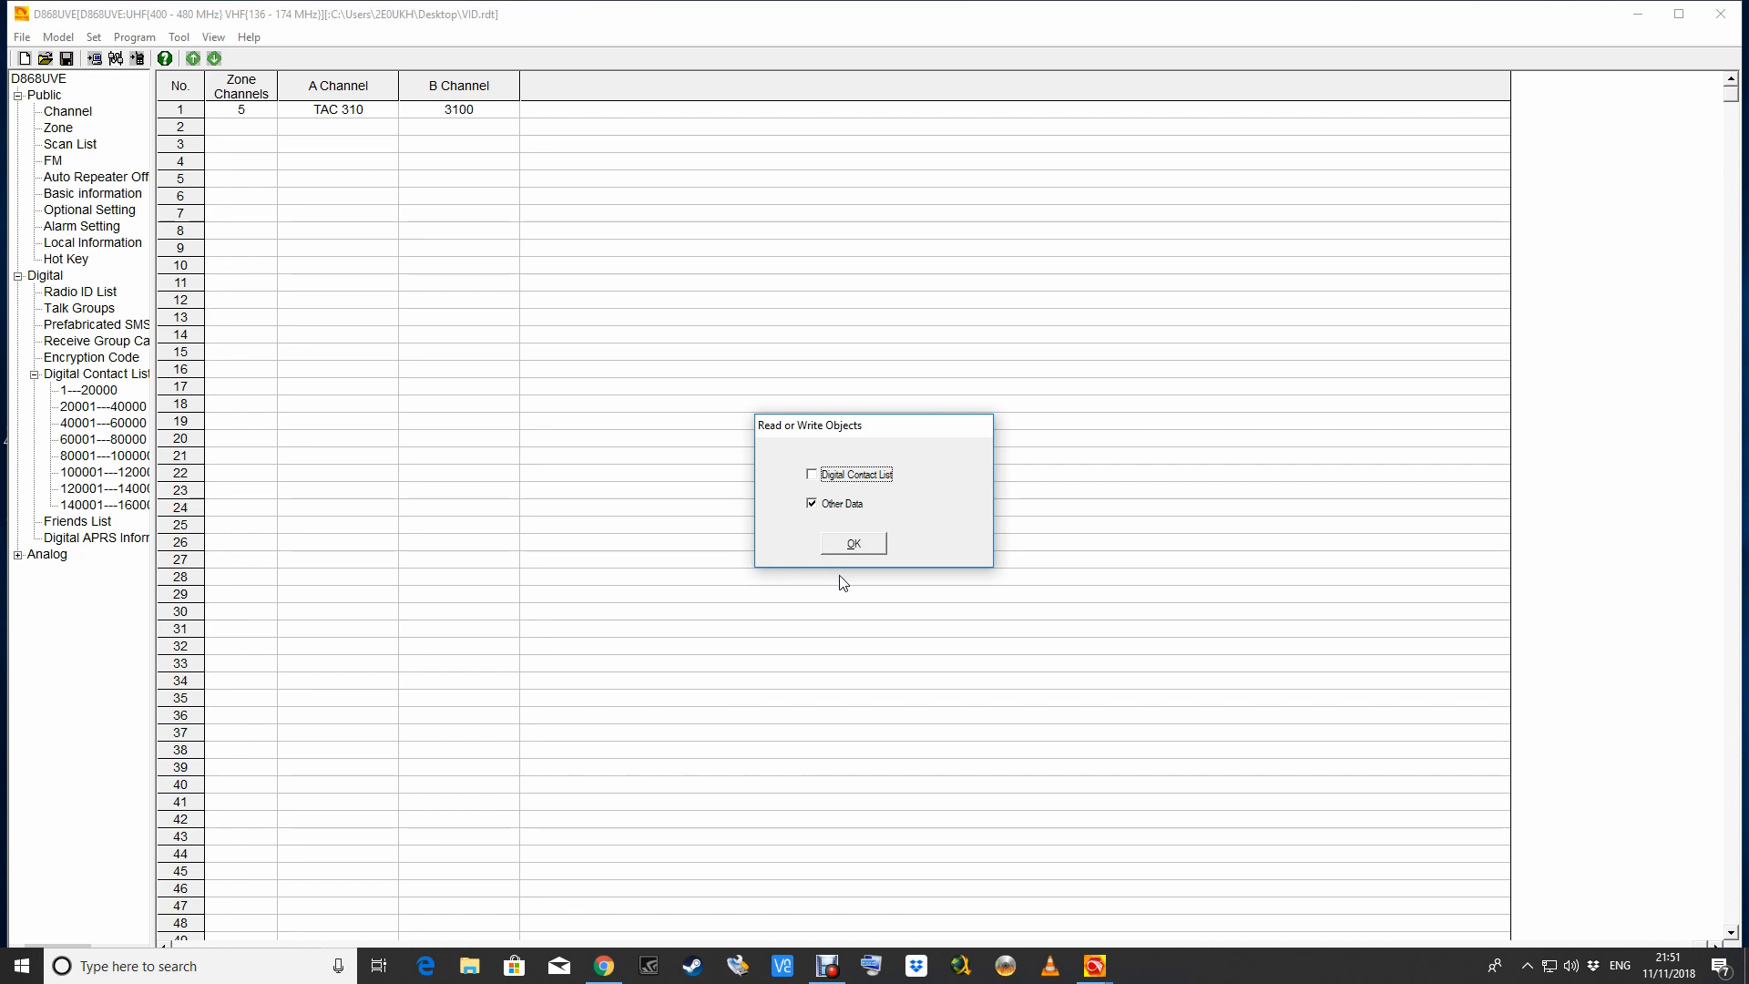
click(841, 545)
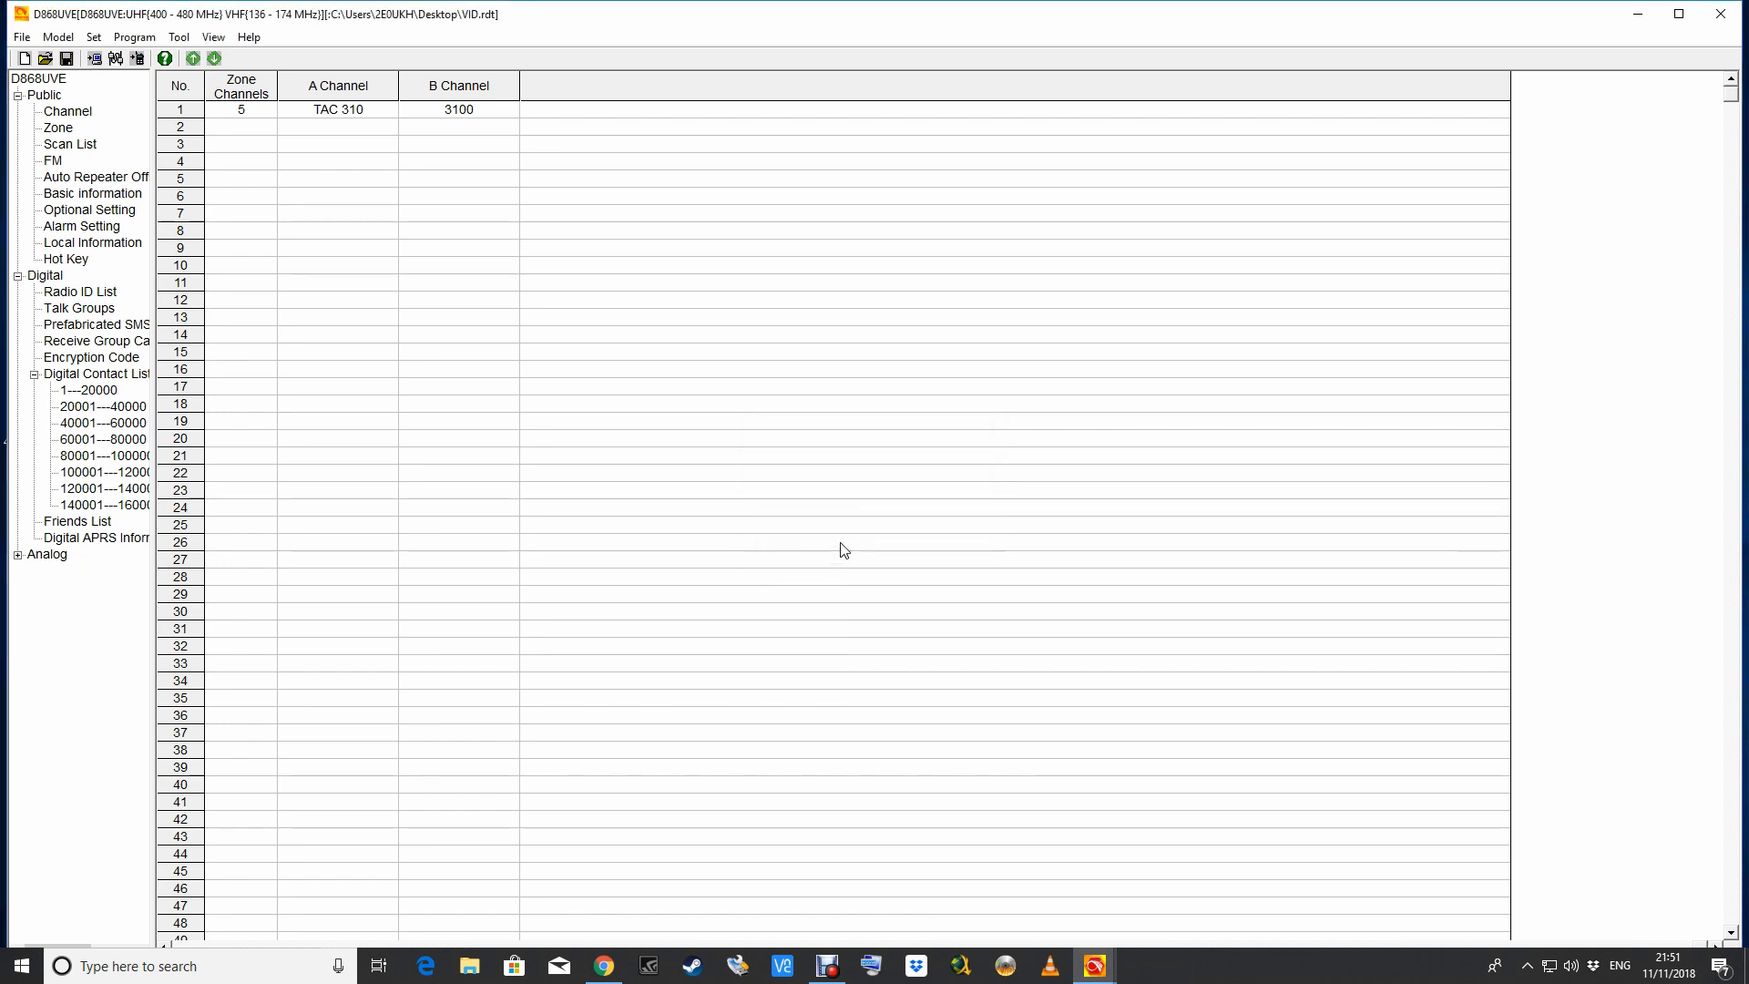